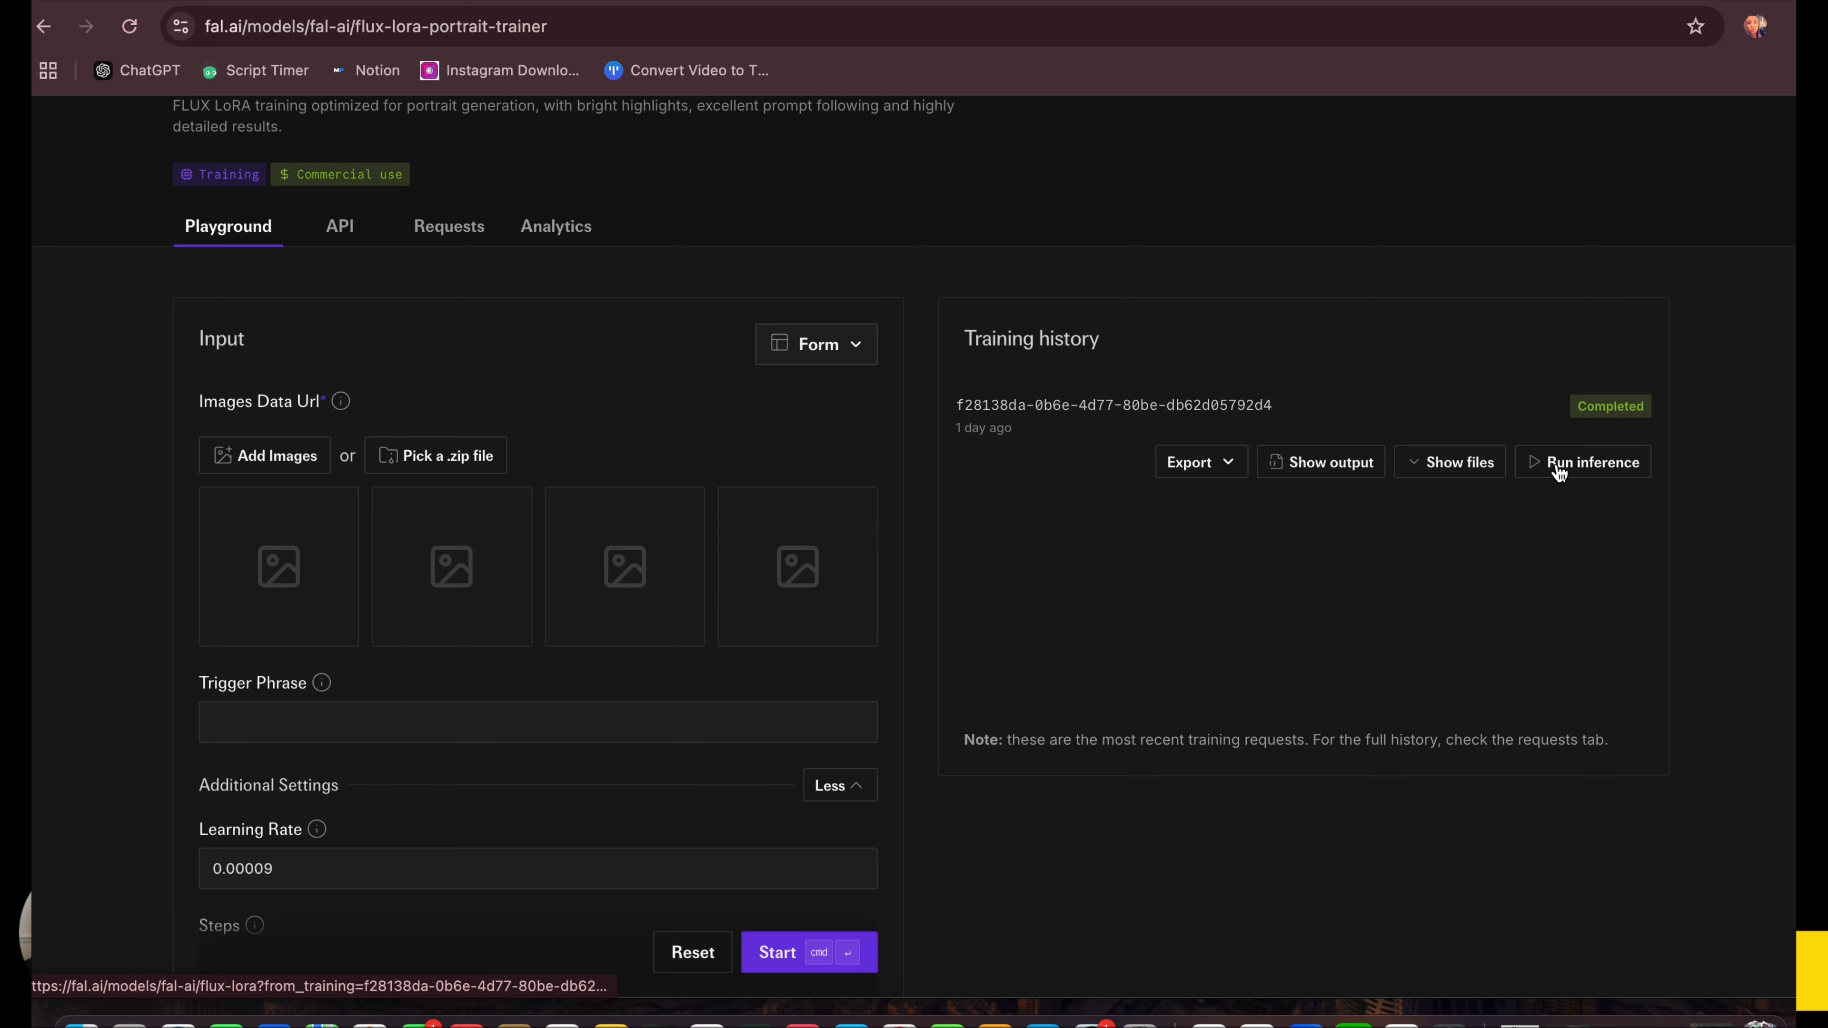
# Step: Start inference from the completed portrait training and activate the prompt field containing the trigger word Jaytiff
pyautogui.click(1559, 472)
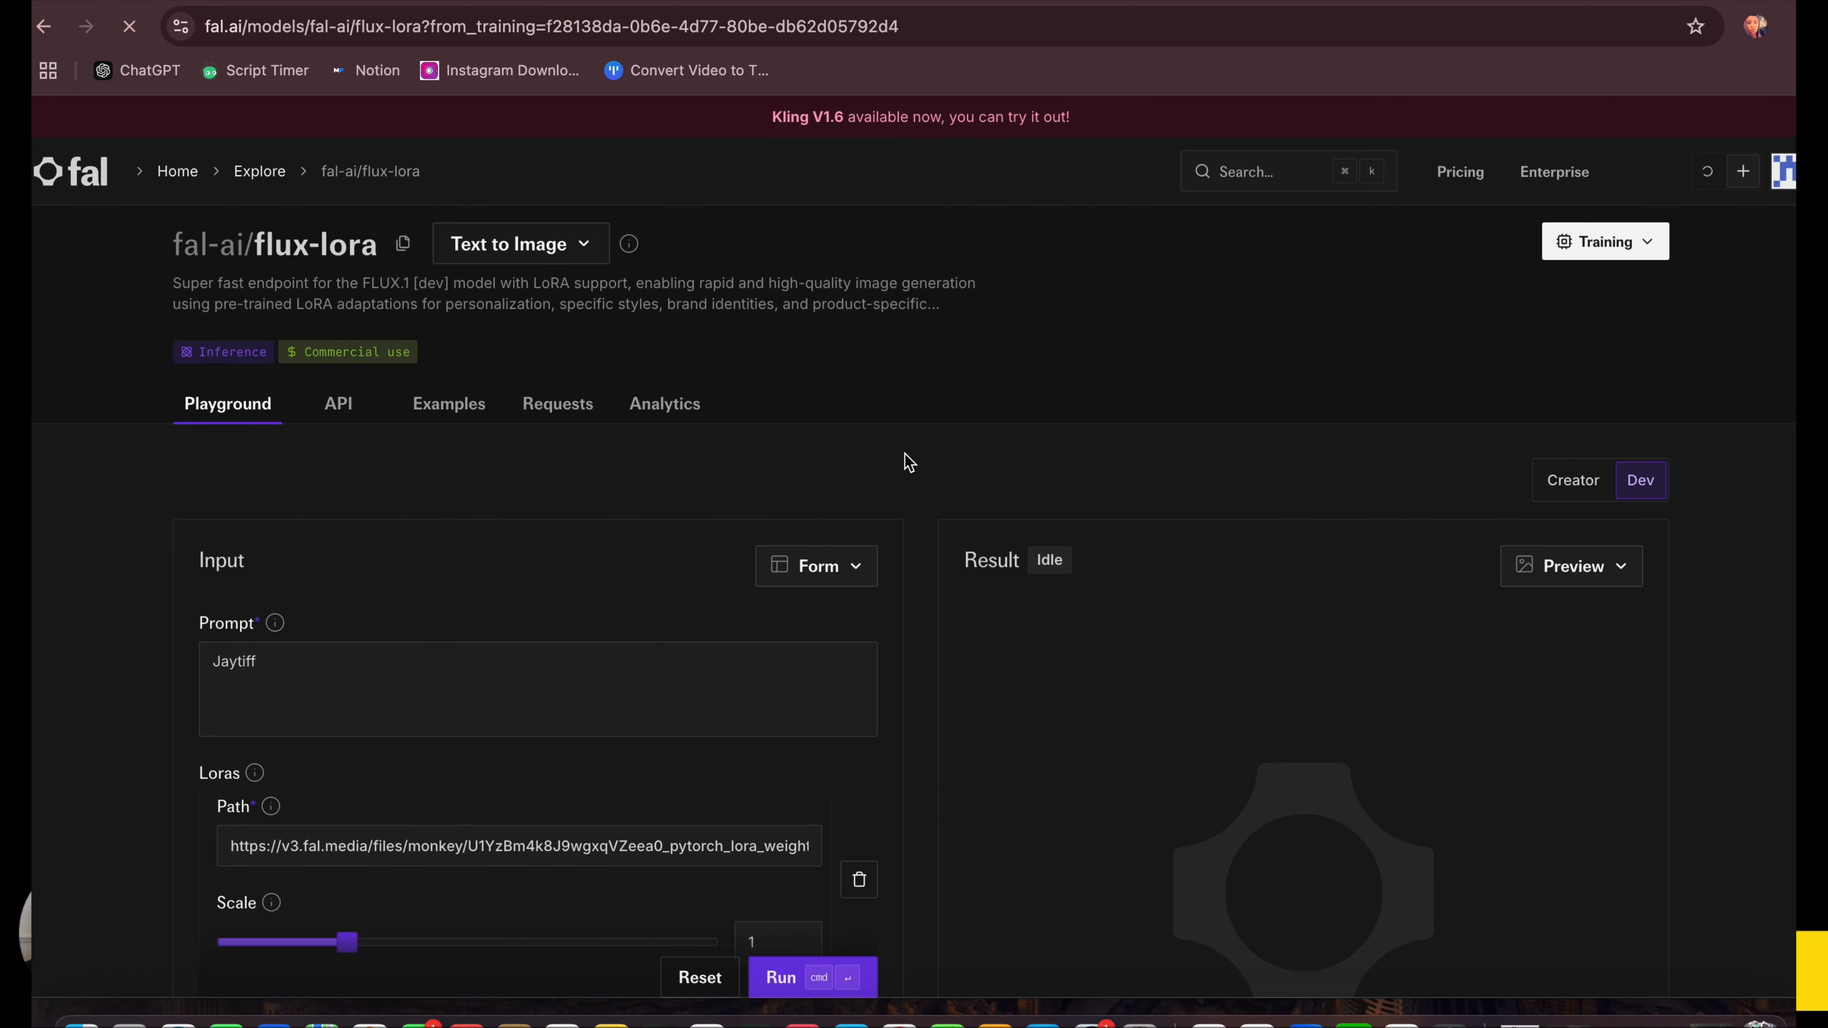
pyautogui.scroll(-3, 906, 462)
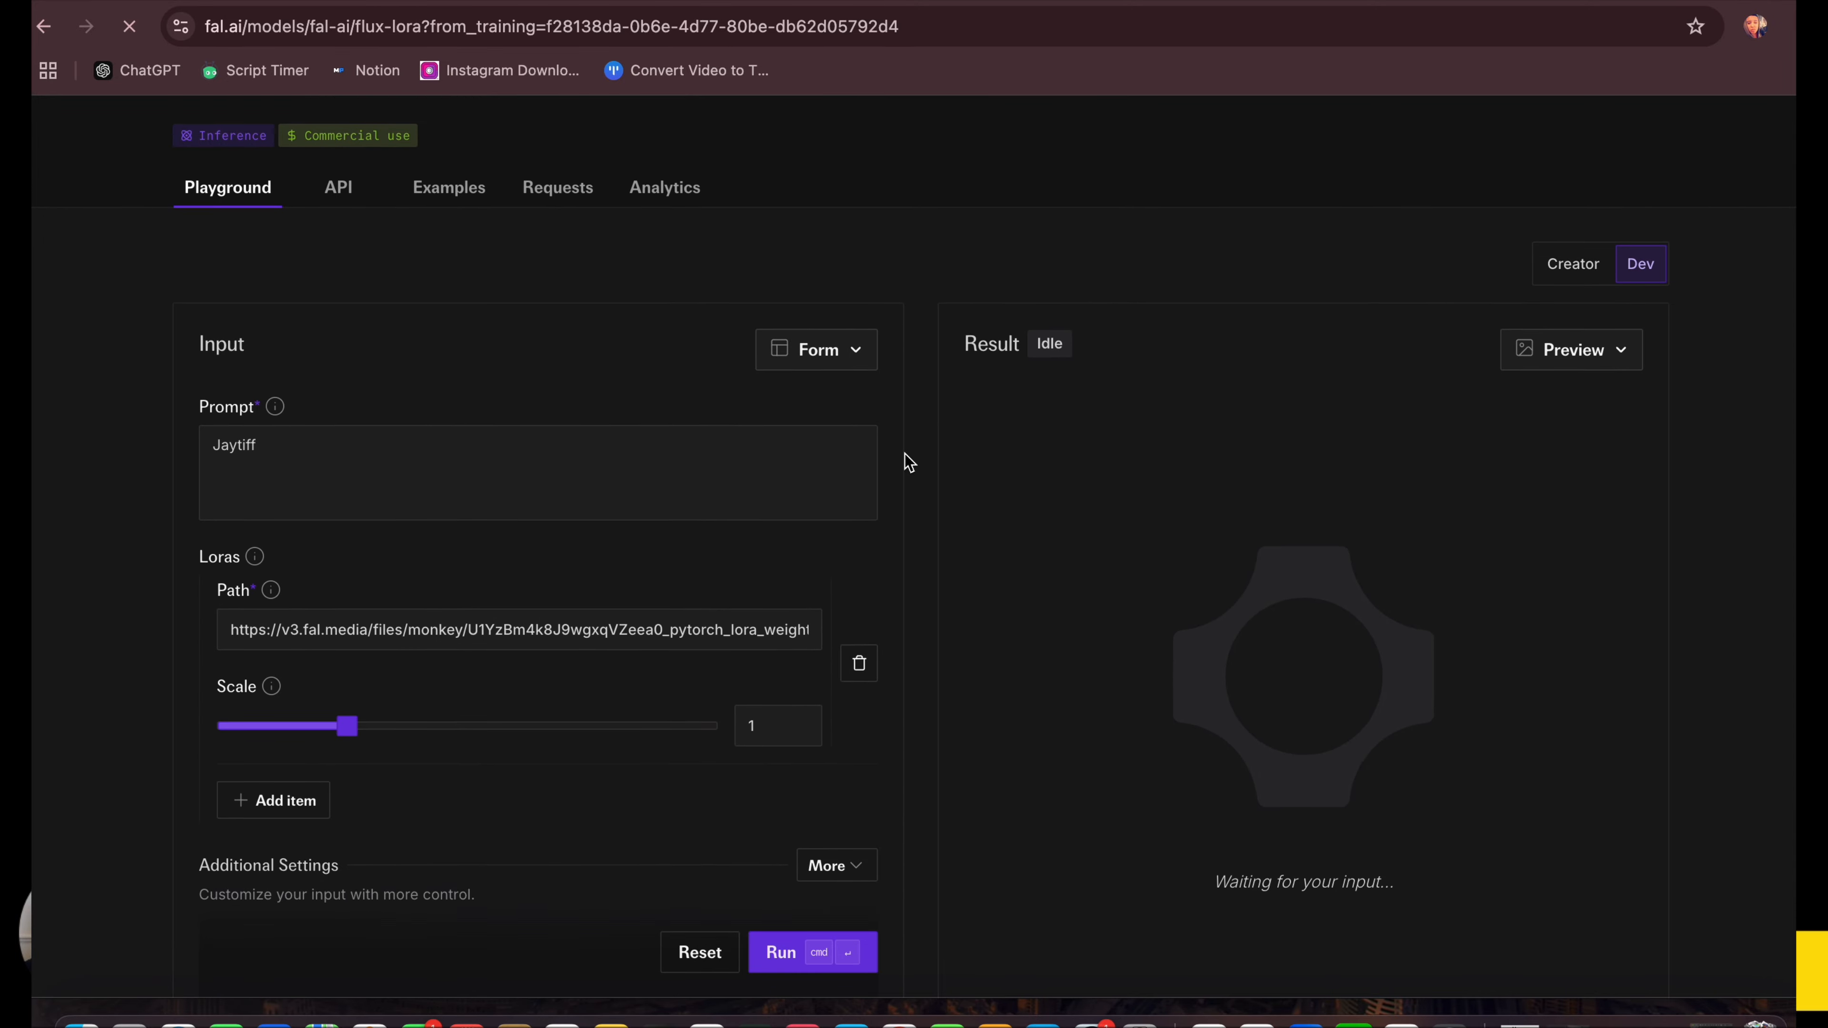
pyautogui.scroll(-1, 905, 454)
pyautogui.click(351, 417)
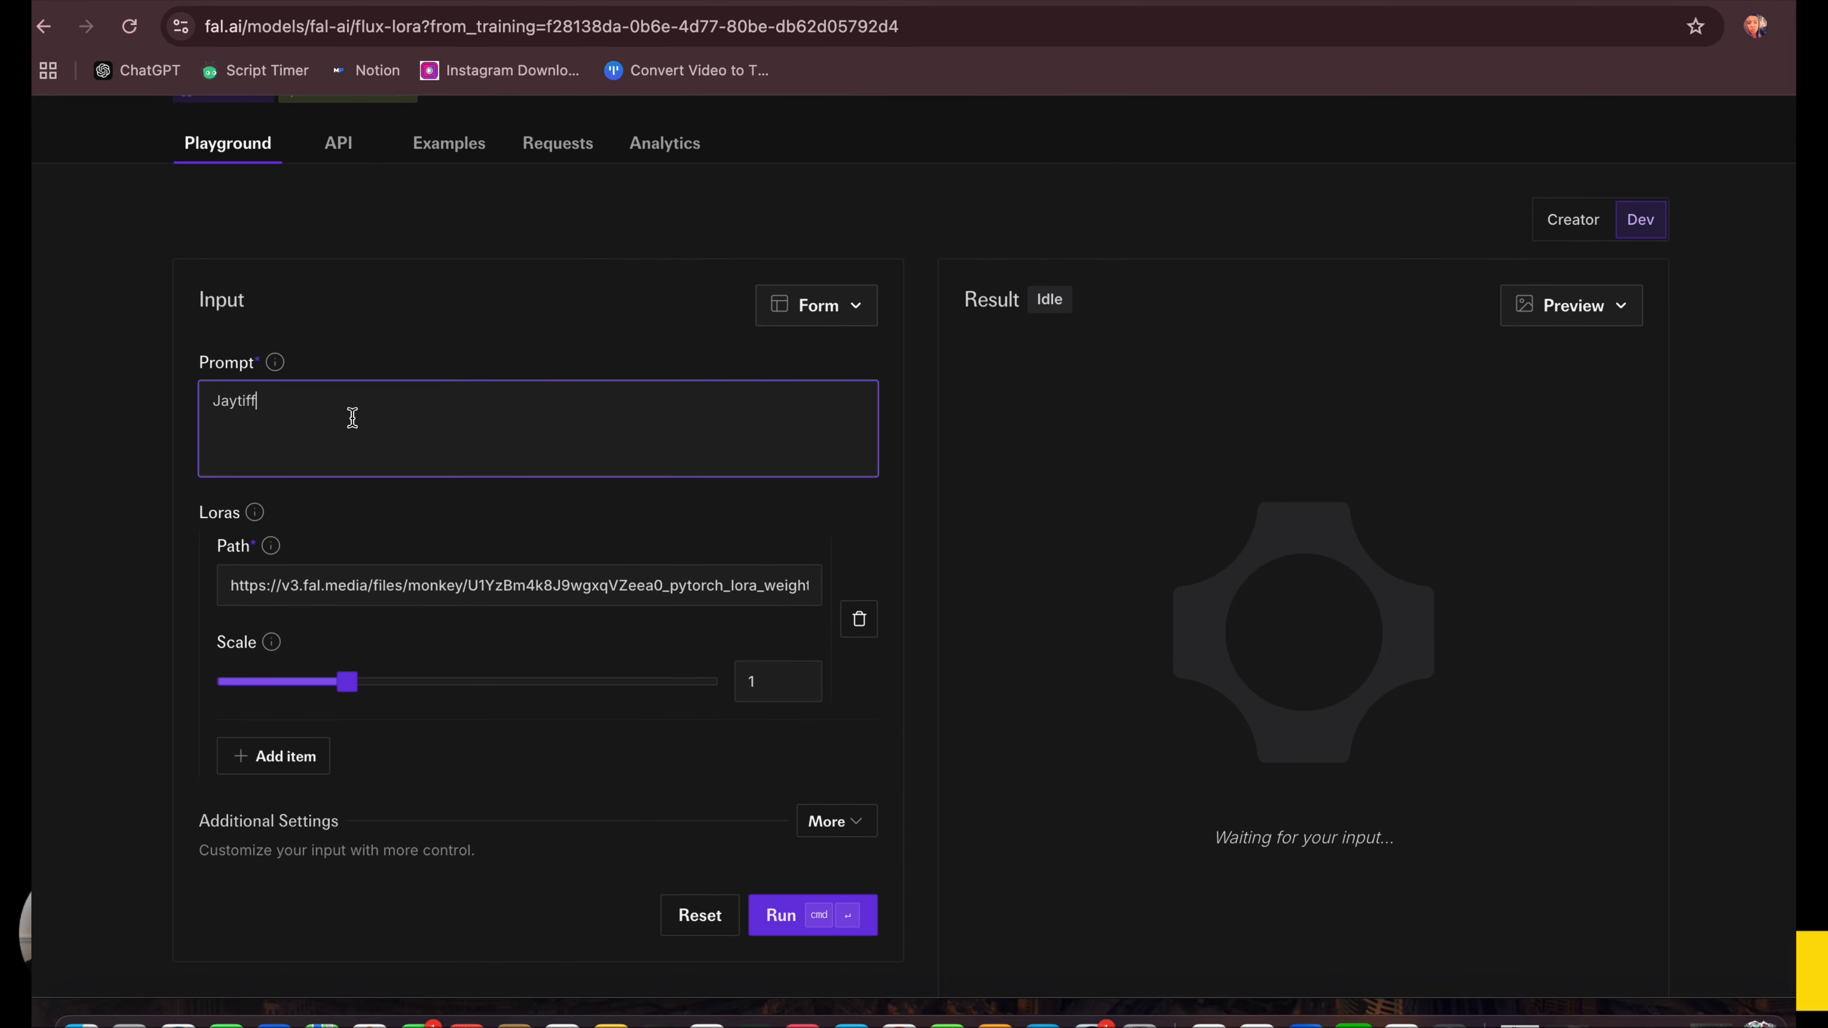
pyautogui.moveTo(323, 413); pyautogui.dragTo(201, 401)
pyautogui.click(320, 401)
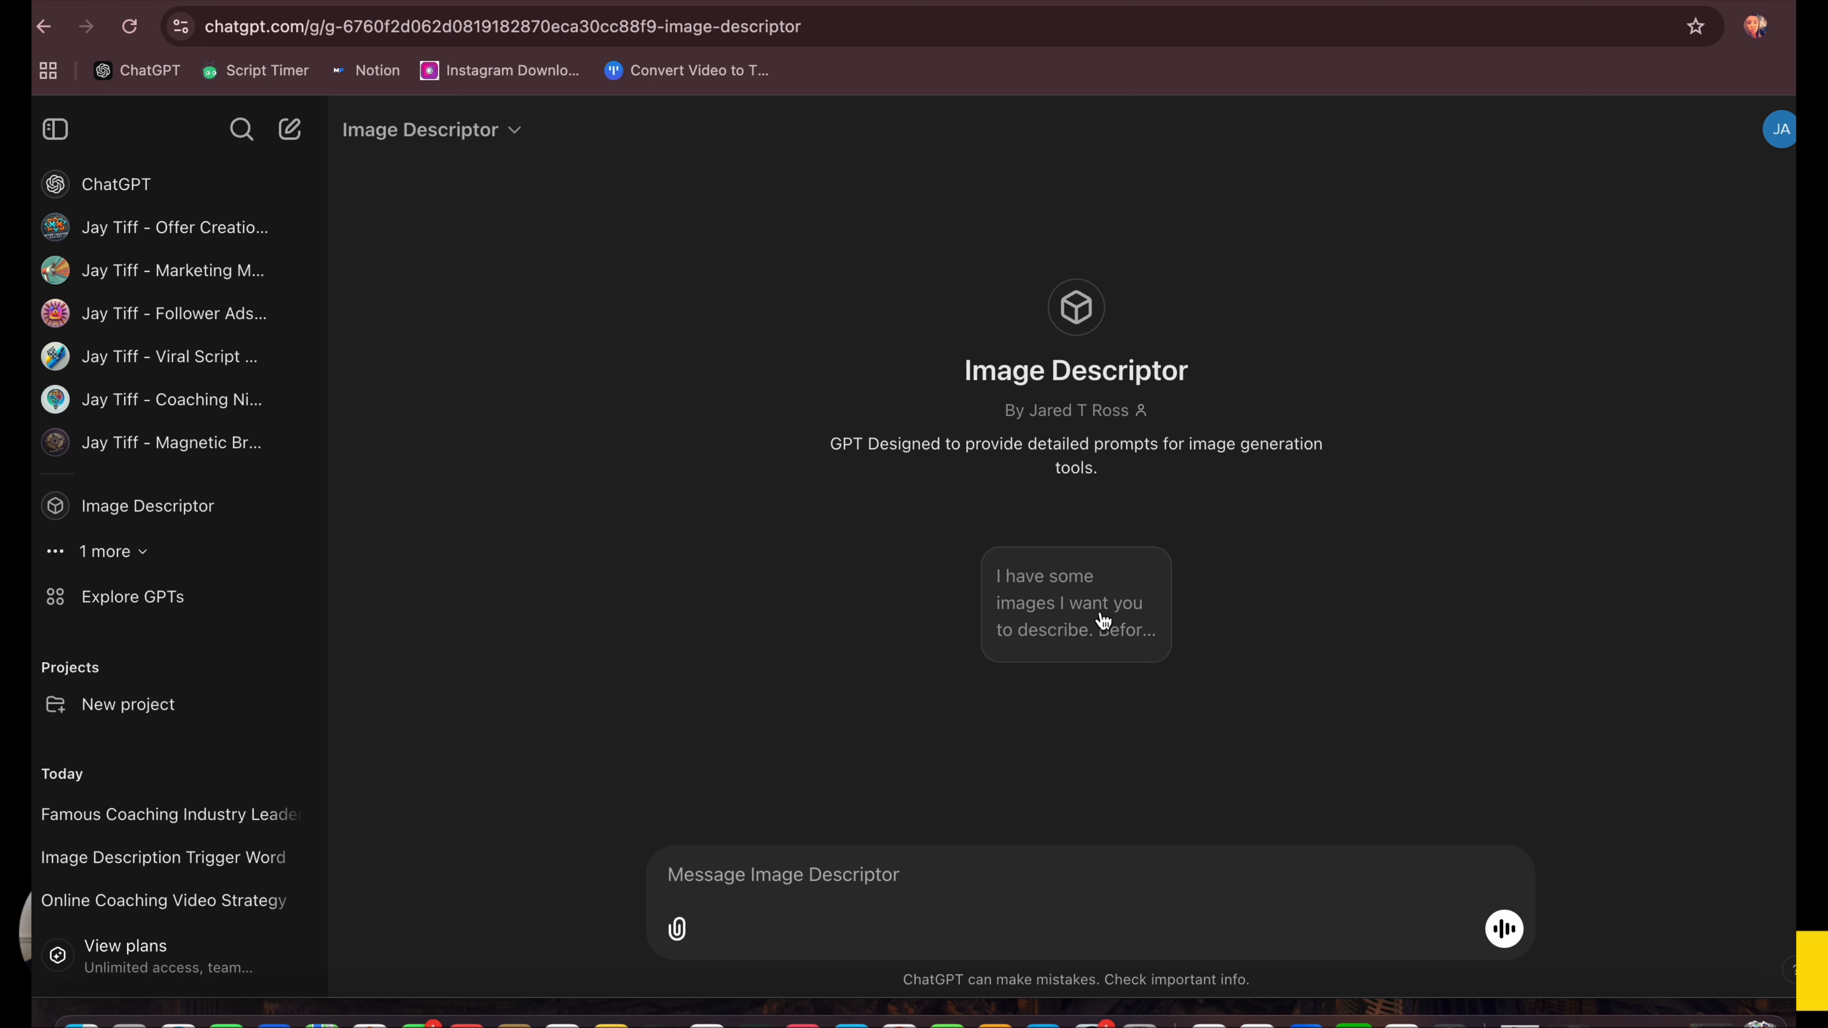
# Step: Switch to ChatGPT's Image Descriptor, start the conversation with the suggested image-description request, and give "jaytiff" as the trigger word
pyautogui.click(1057, 613)
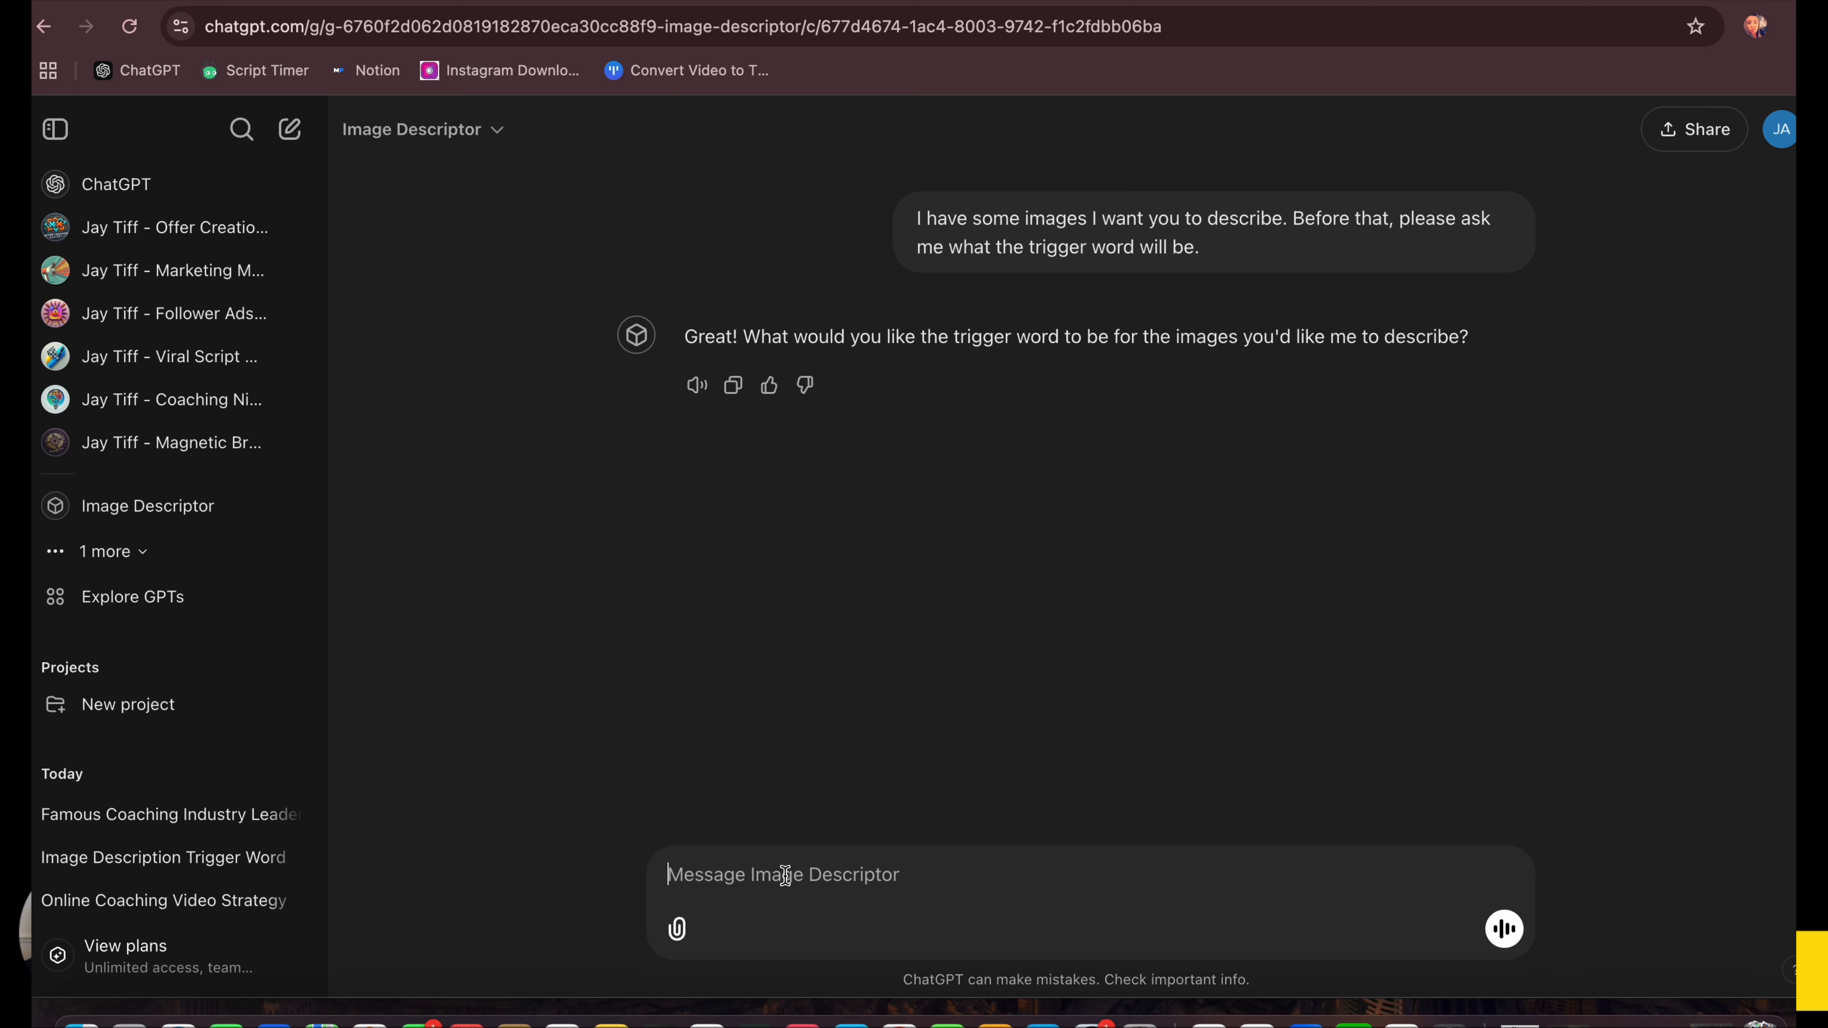
pyautogui.write('jtif')
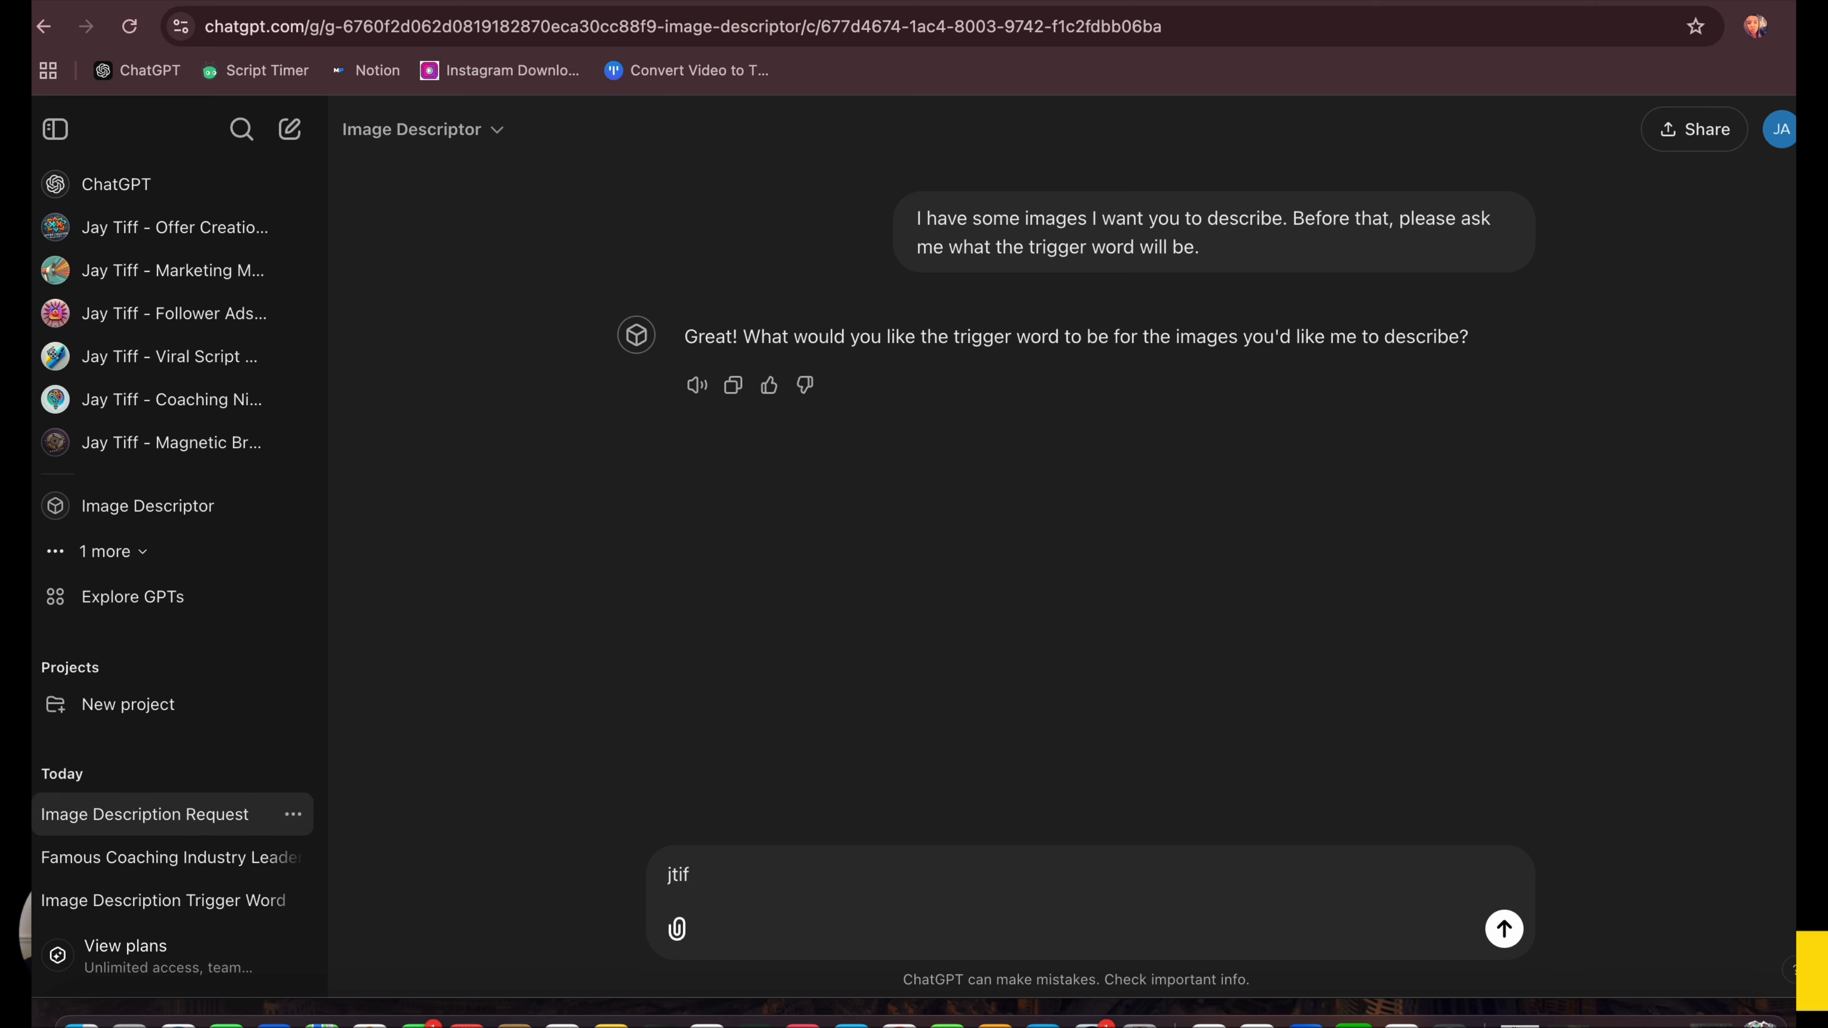
pyautogui.write('aytif')
pyautogui.press('Return')
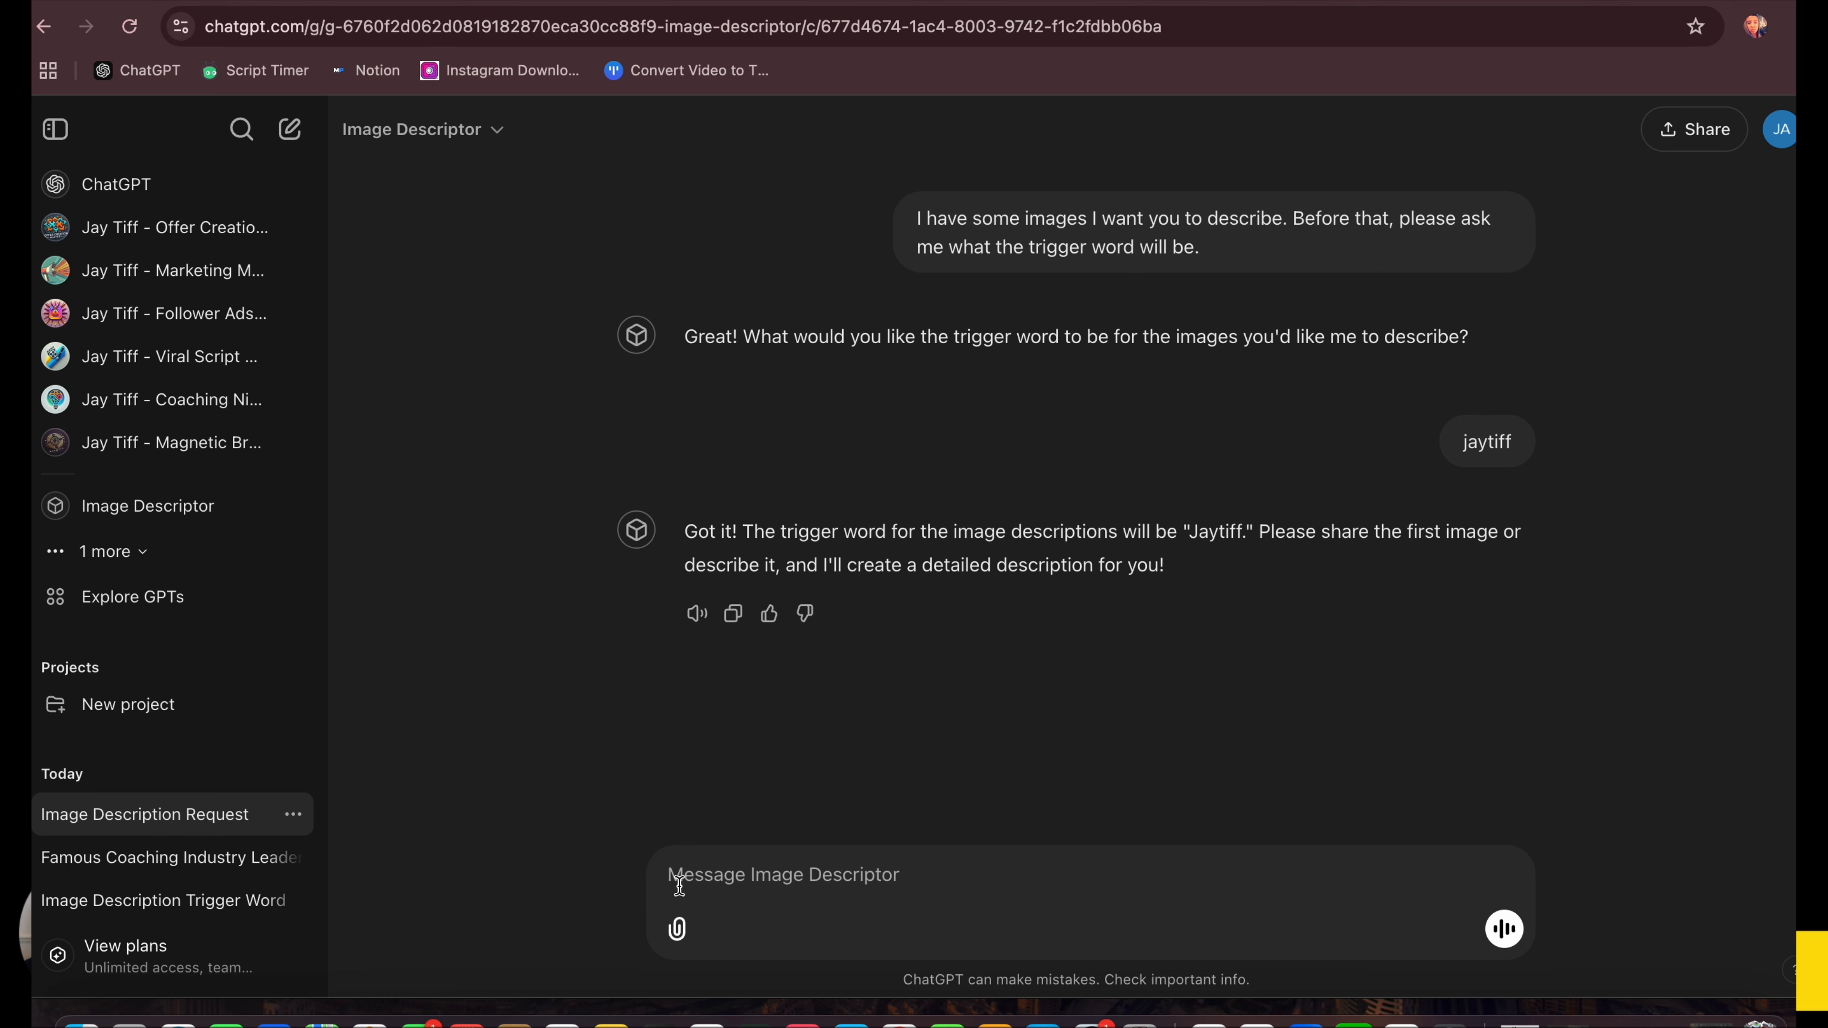
# Step: Attach the thumbnail image "Screenshot 2025-01-07 at 10.05.31 PM" from the Desktop folder and send it for description
pyautogui.click(676, 931)
pyautogui.click(789, 870)
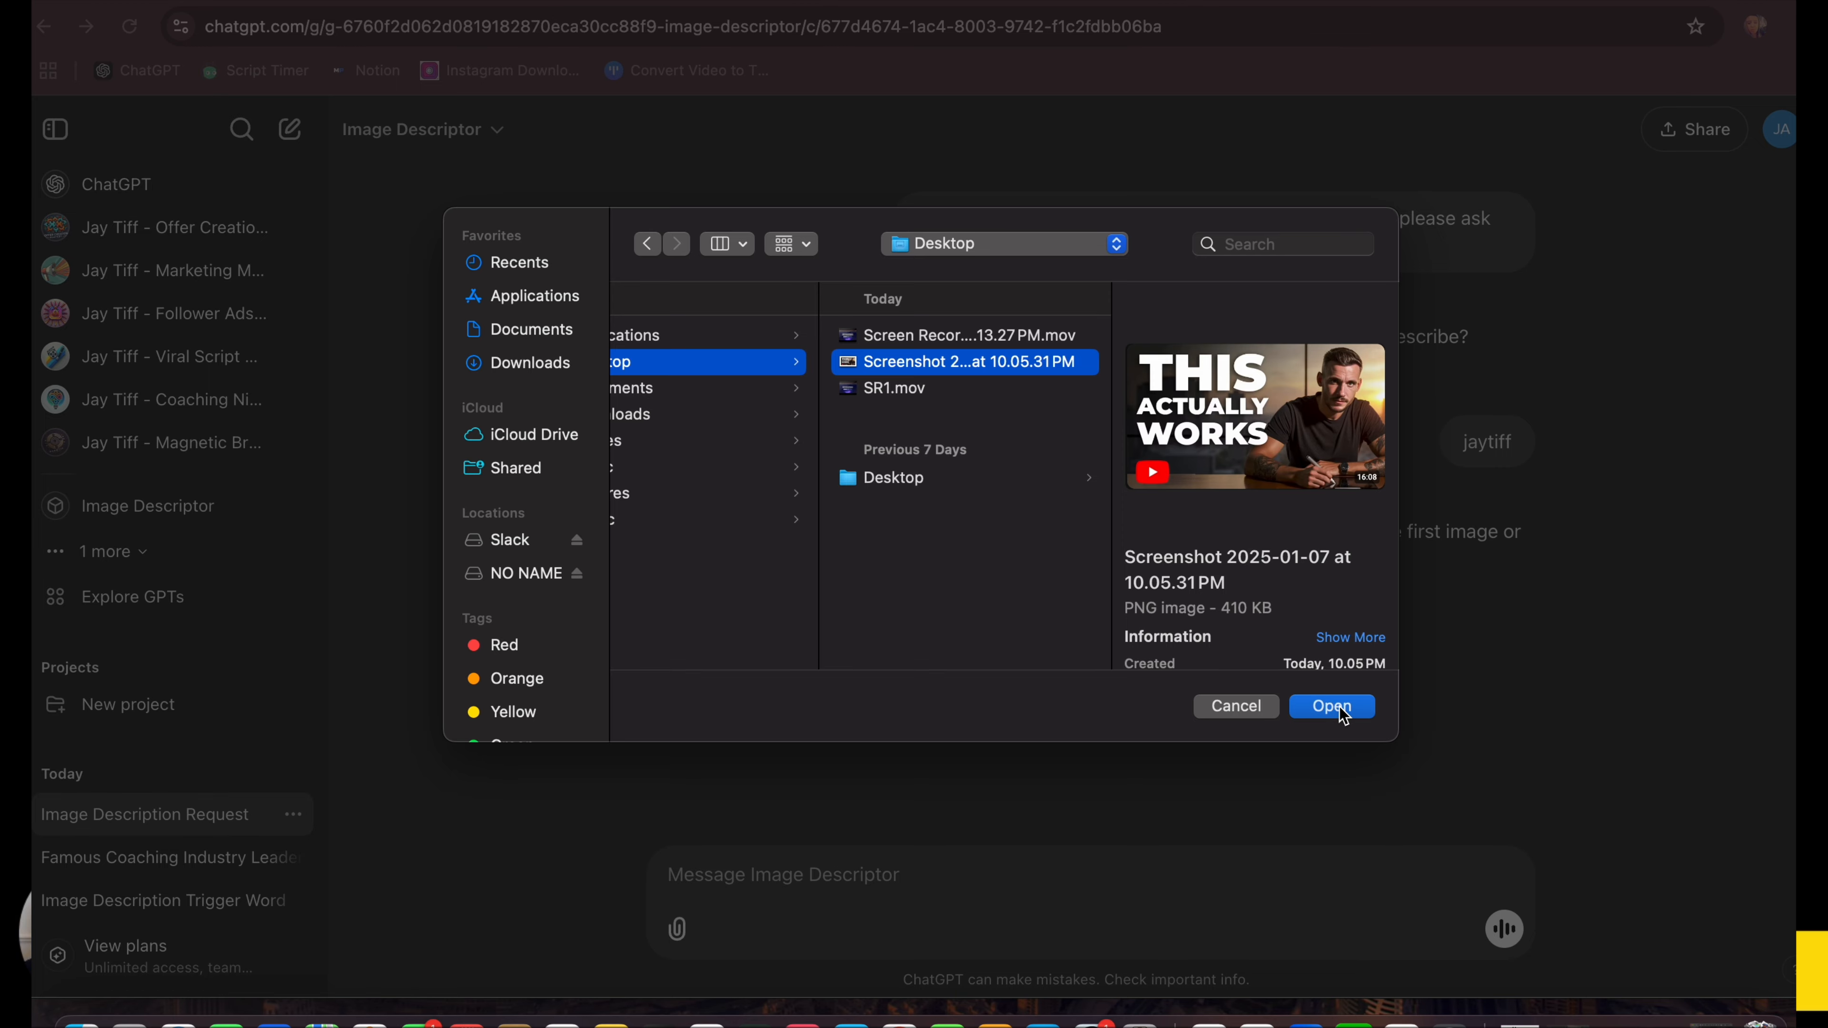
pyautogui.click(1333, 707)
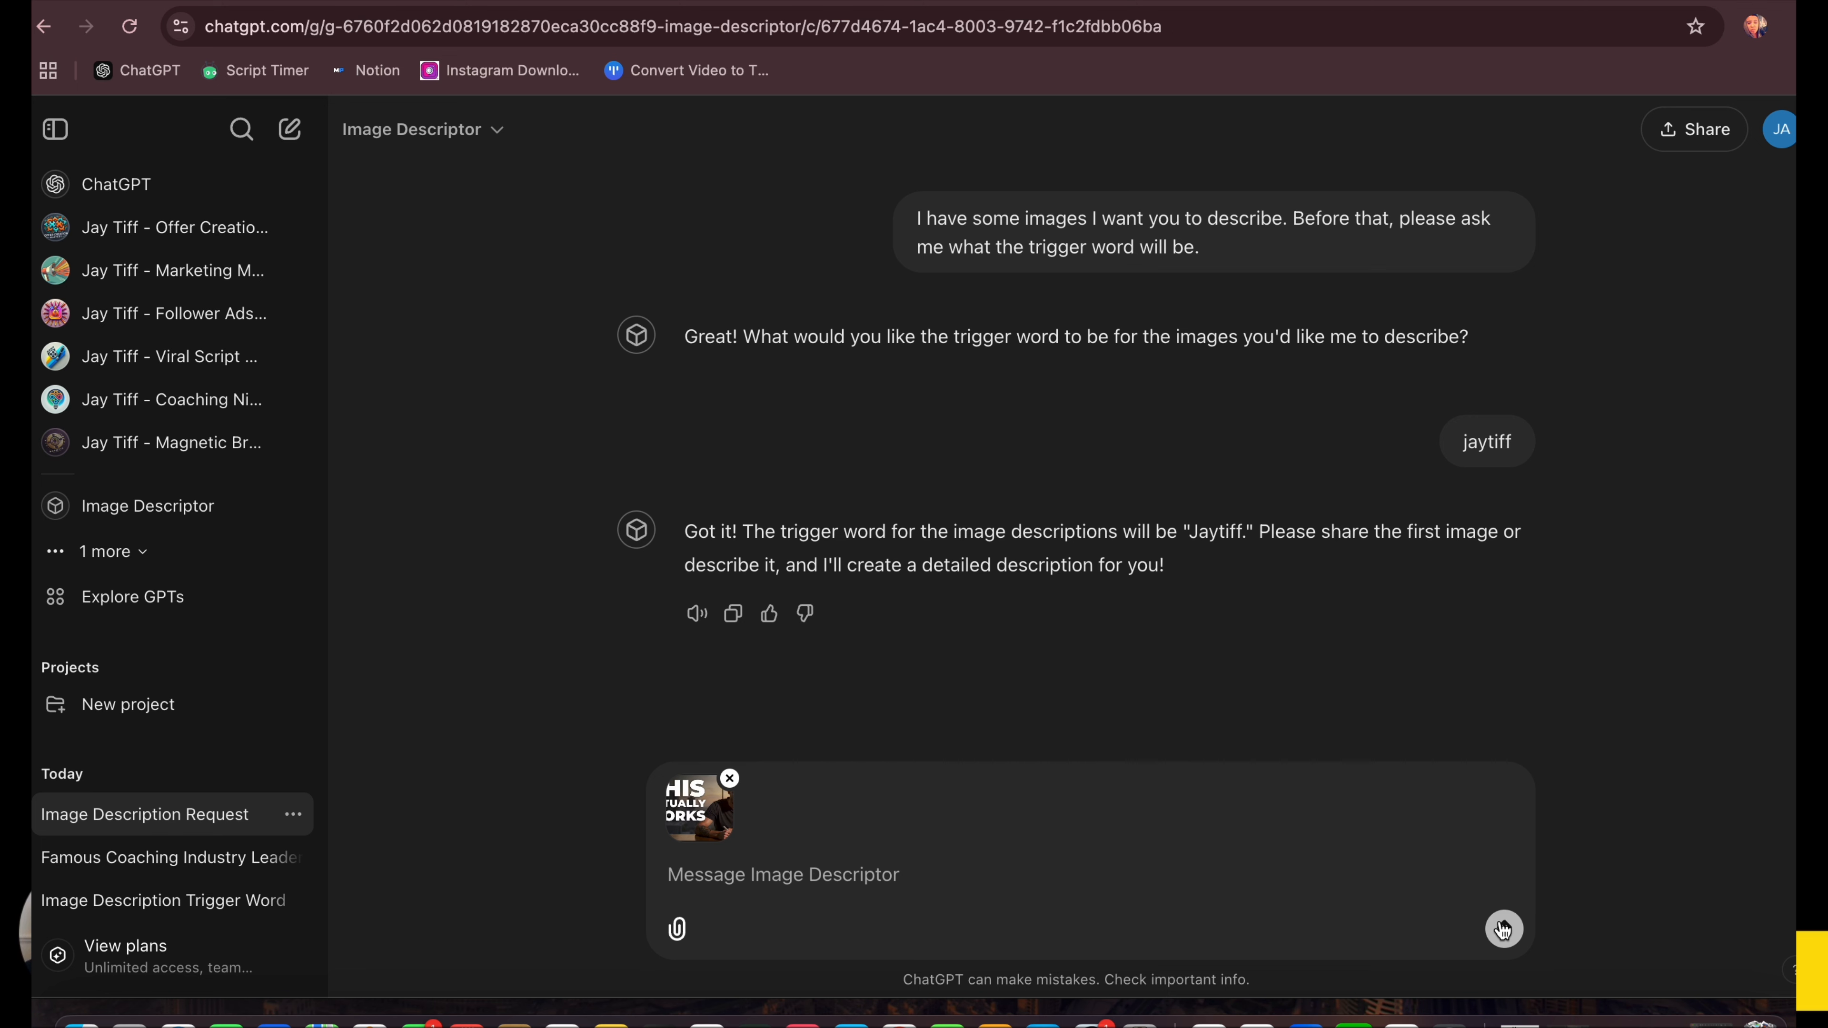
pyautogui.click(1504, 929)
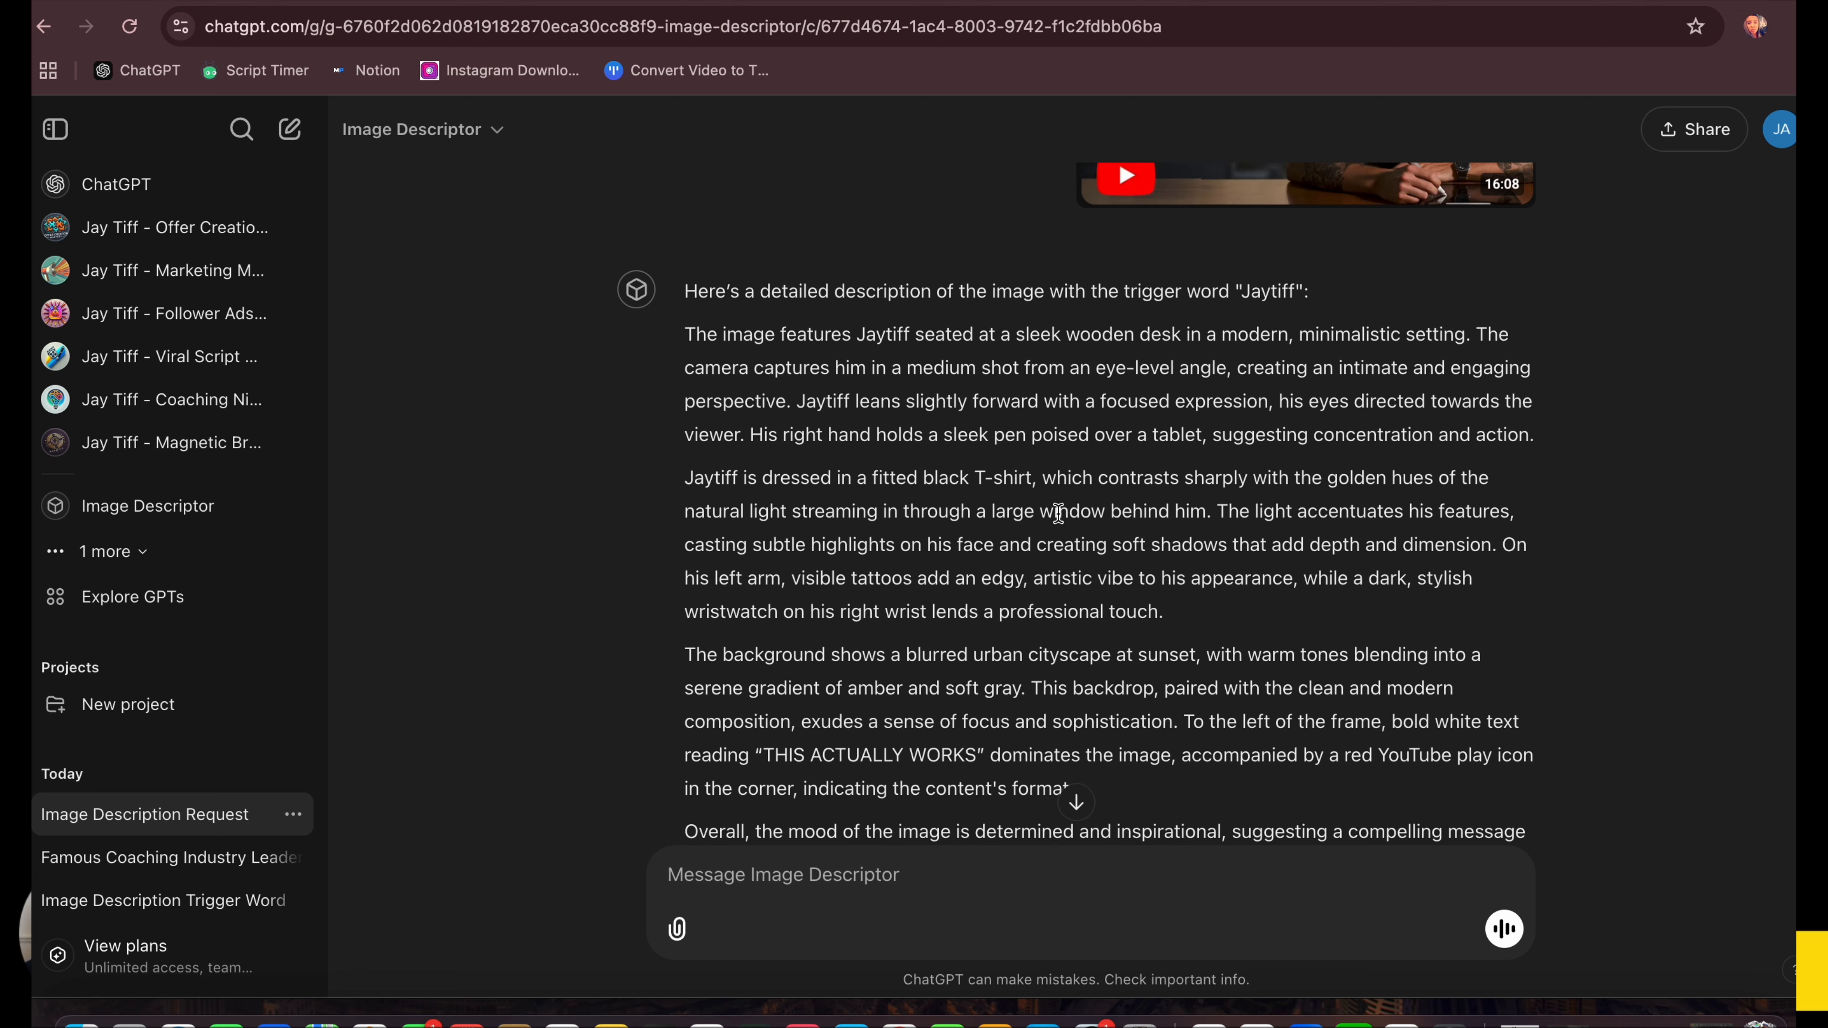
# Step: Copy the generated image description and paste it into the prompt of the flux-lora page on fal.ai
pyautogui.scroll(-3, 1193, 512)
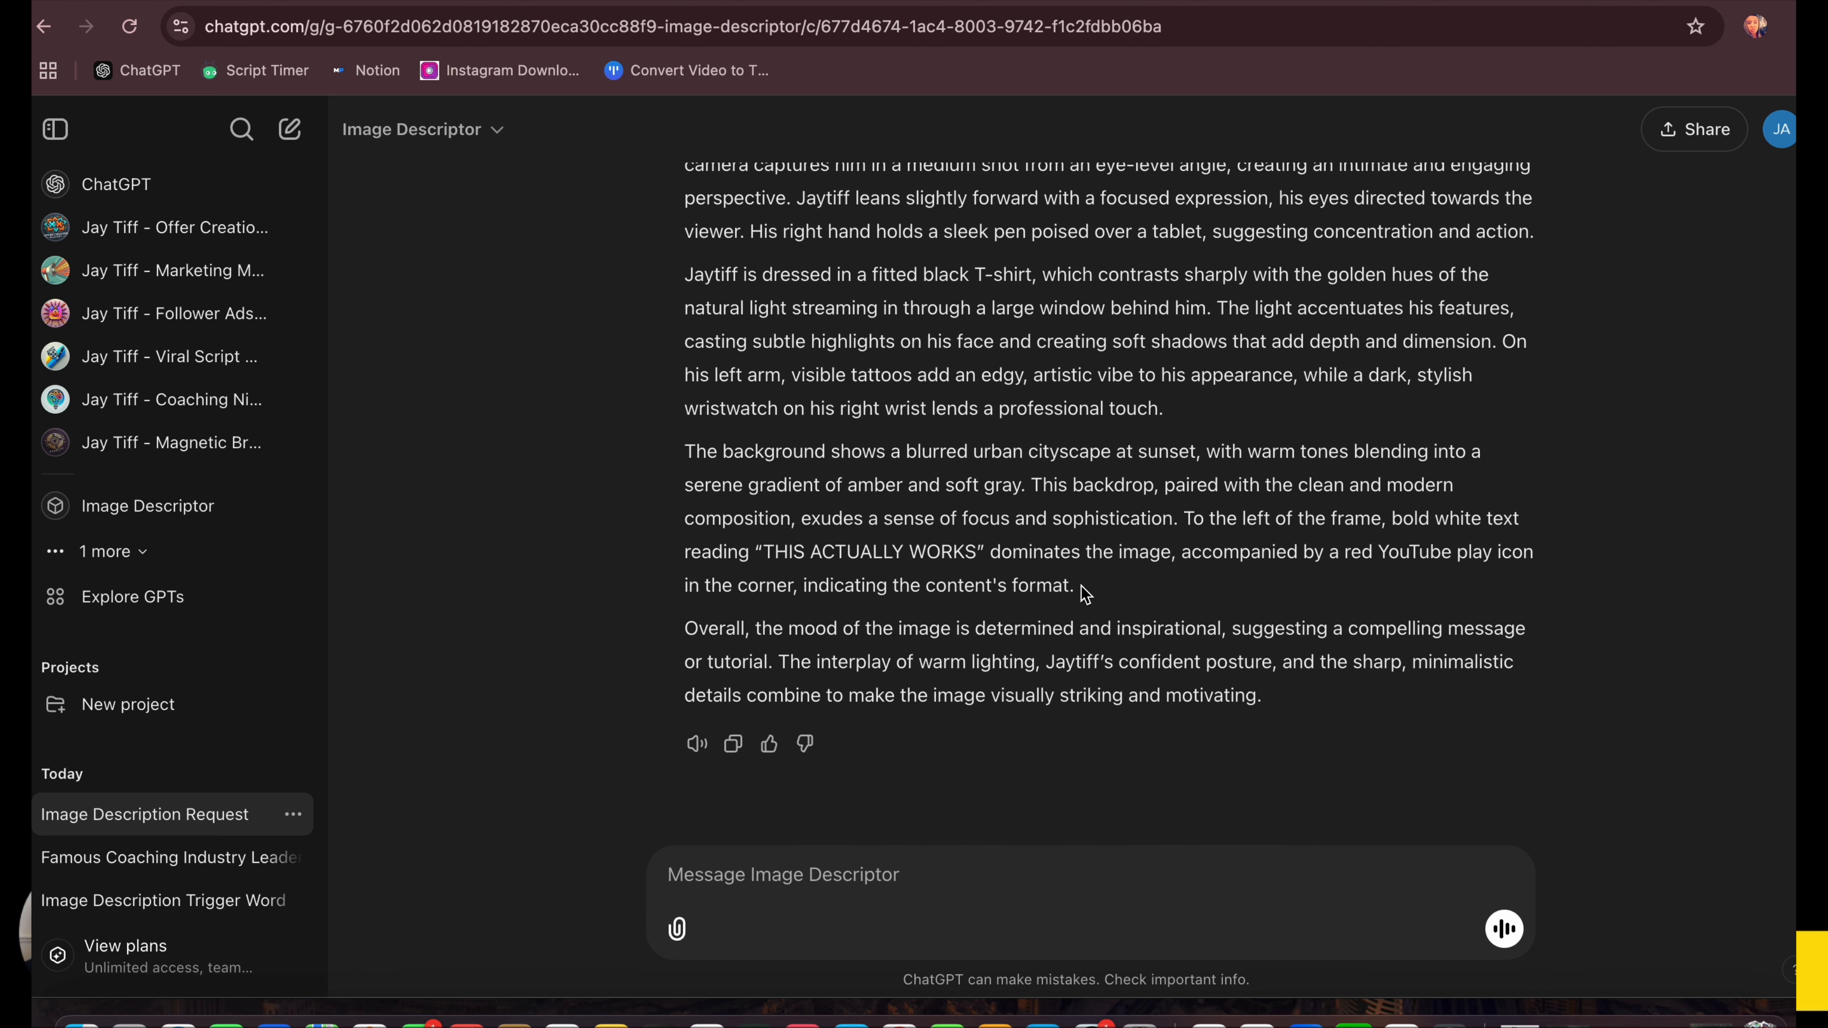
pyautogui.moveTo(1286, 704); pyautogui.dragTo(684, 652)
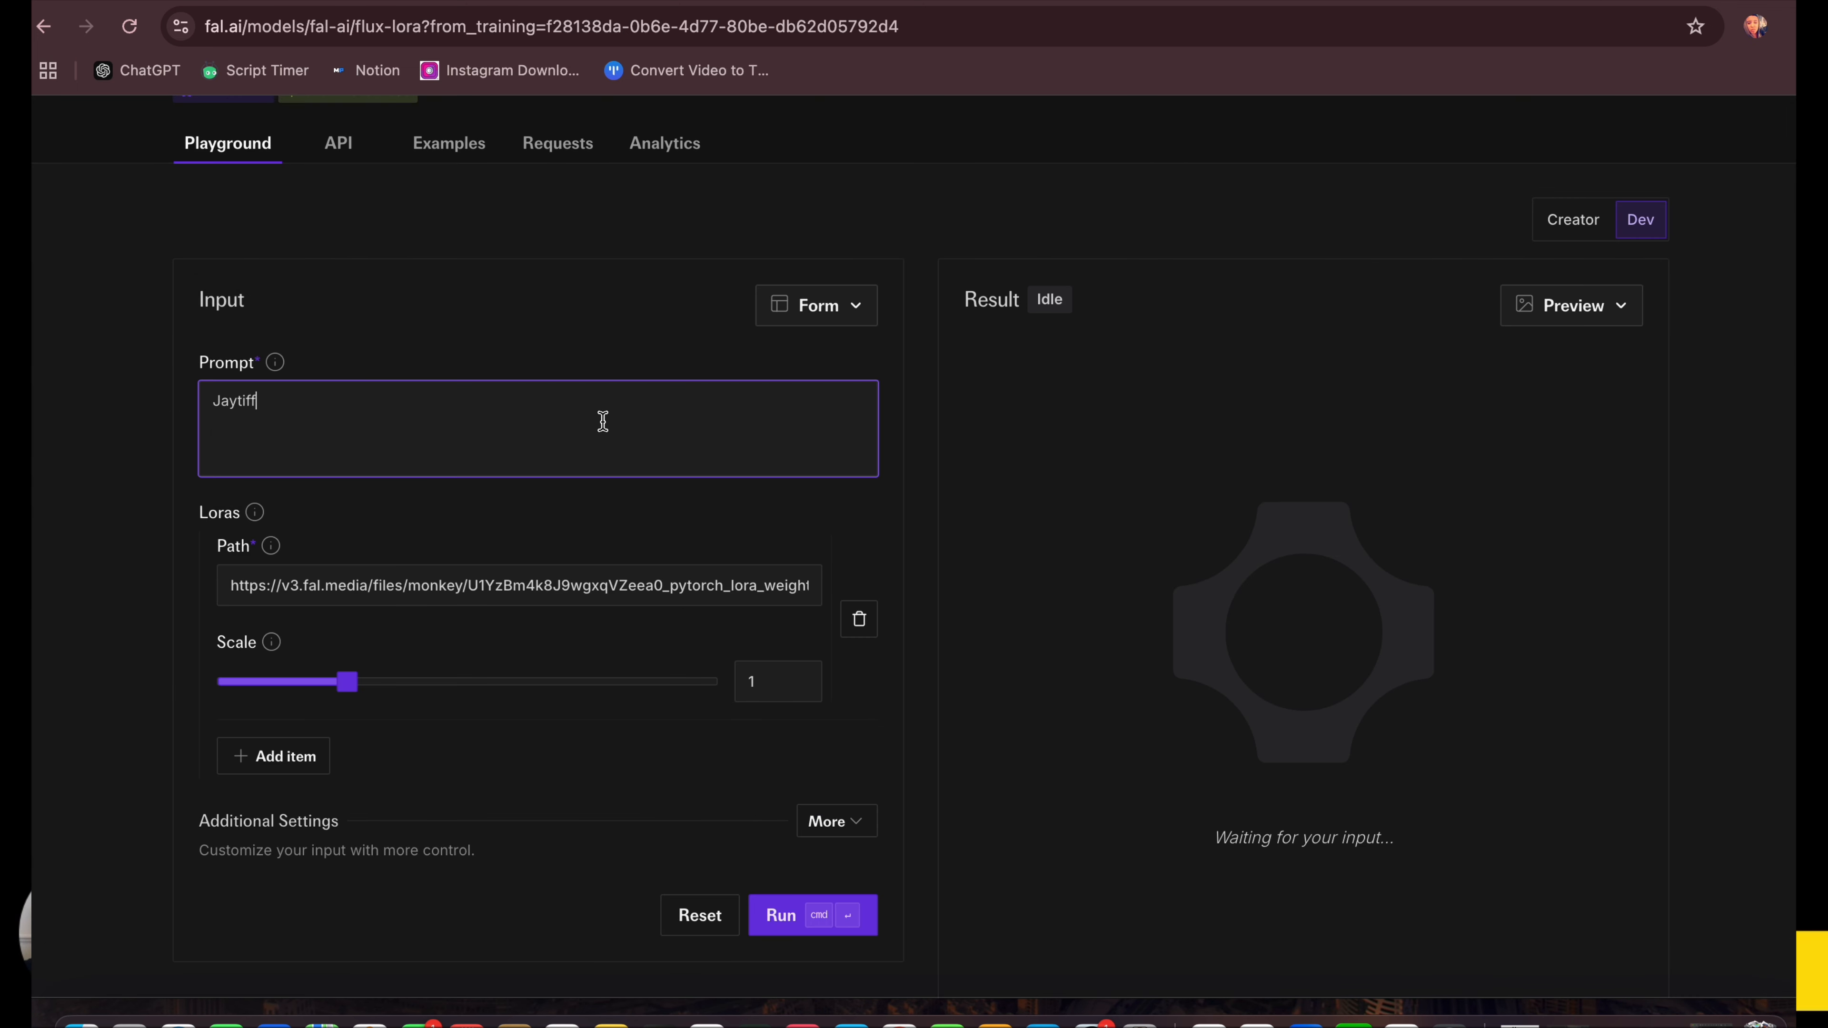
pyautogui.press('super+v')
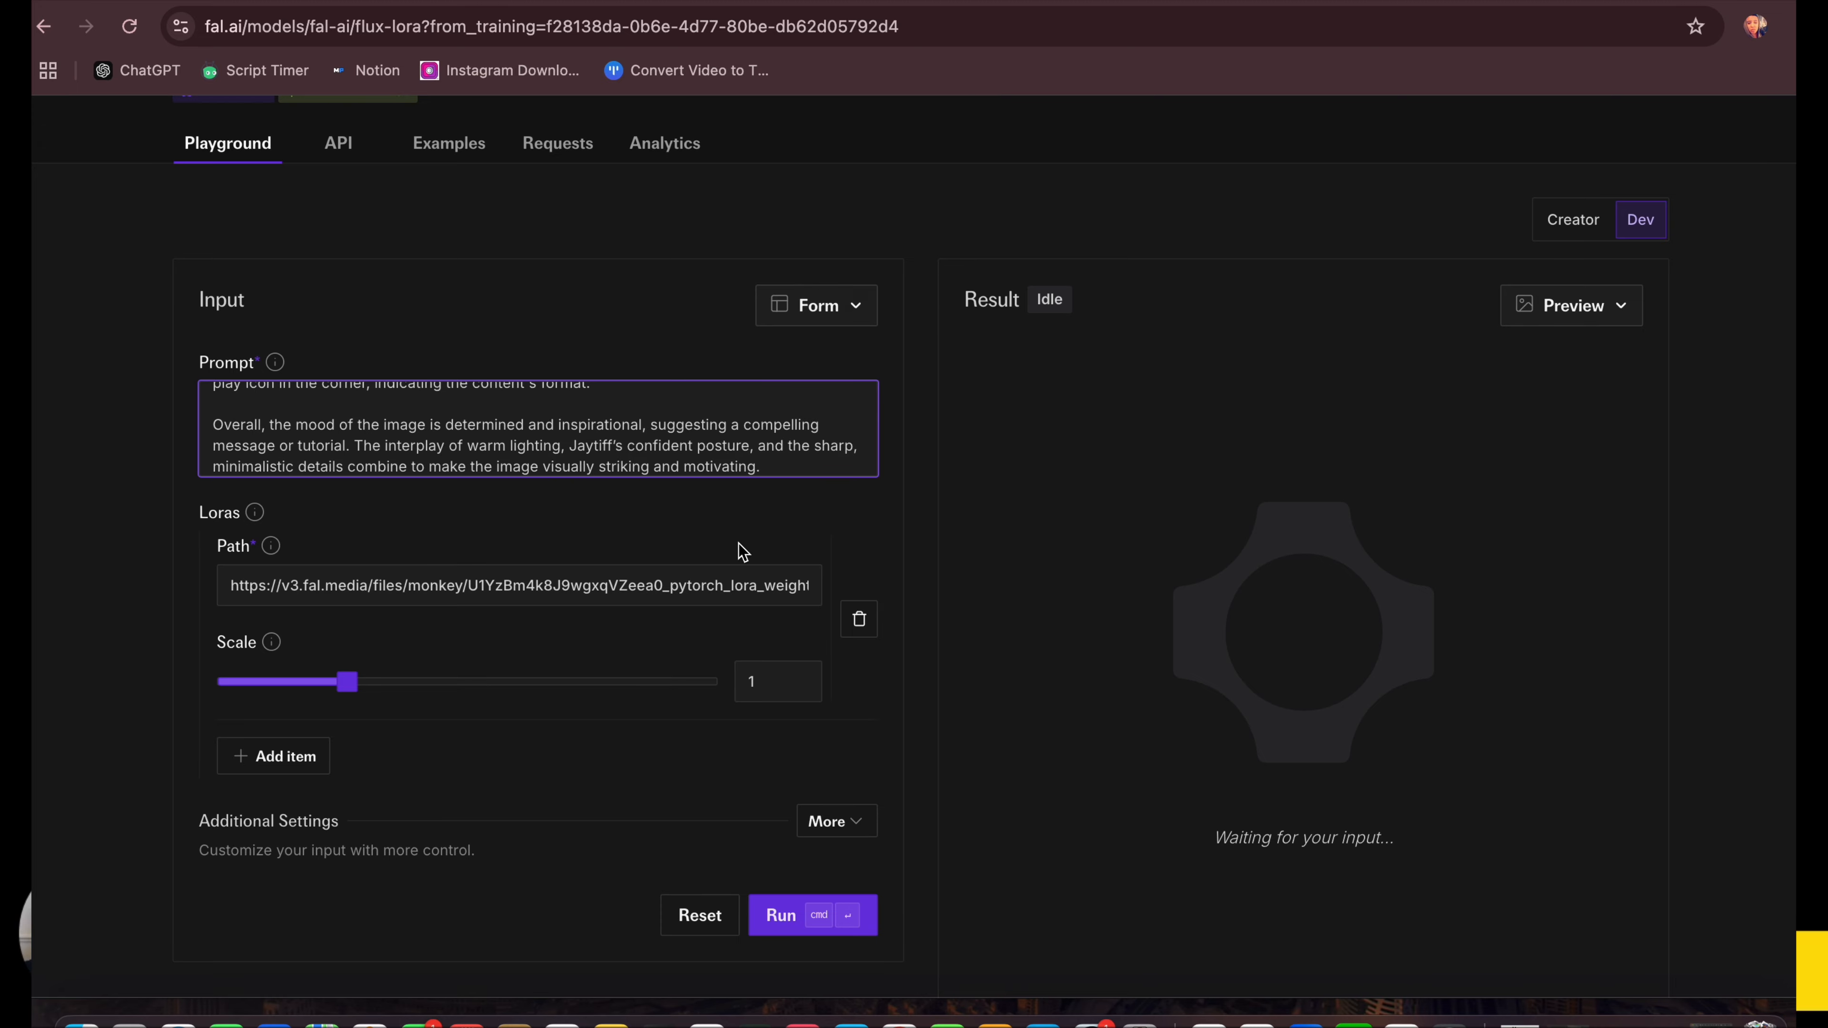
# Step: Expand the additional settings and set the image size option to Custom, starting from the Landscape 16:9 preset
pyautogui.scroll(-1, 896, 532)
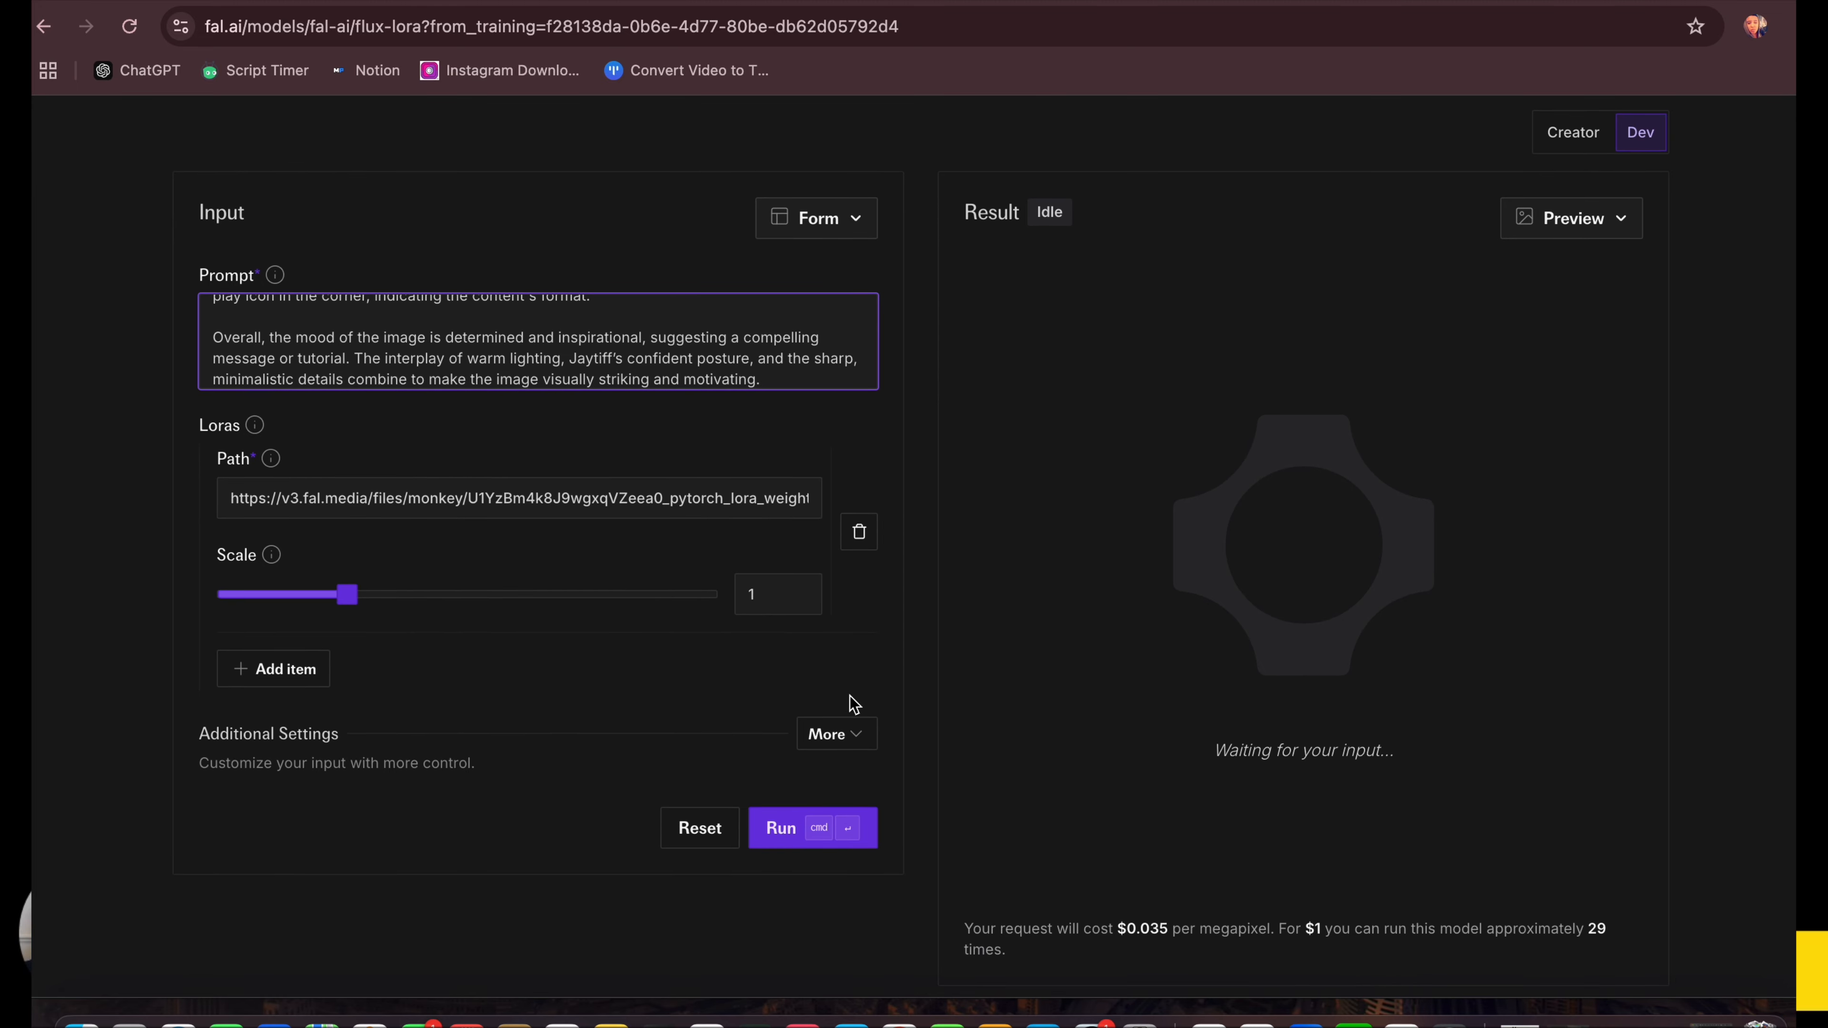
pyautogui.click(843, 733)
pyautogui.scroll(-3, 877, 633)
pyautogui.scroll(-1, 875, 634)
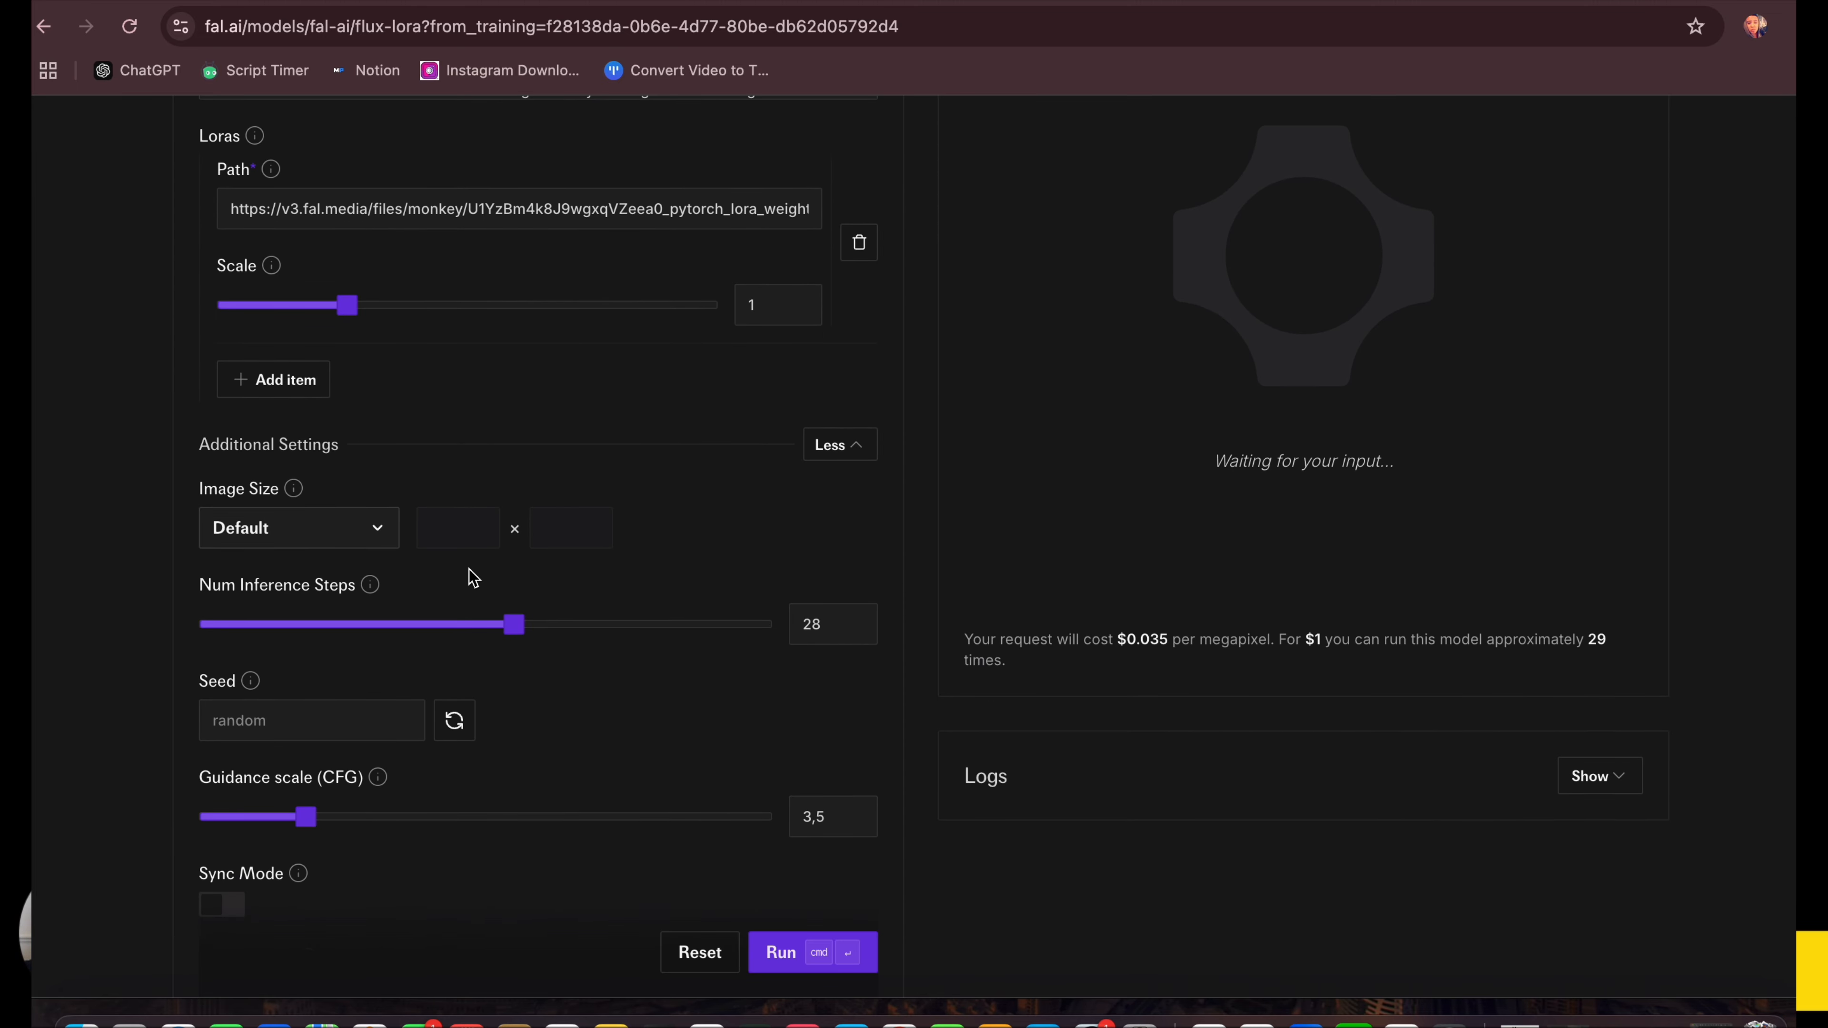
pyautogui.click(367, 528)
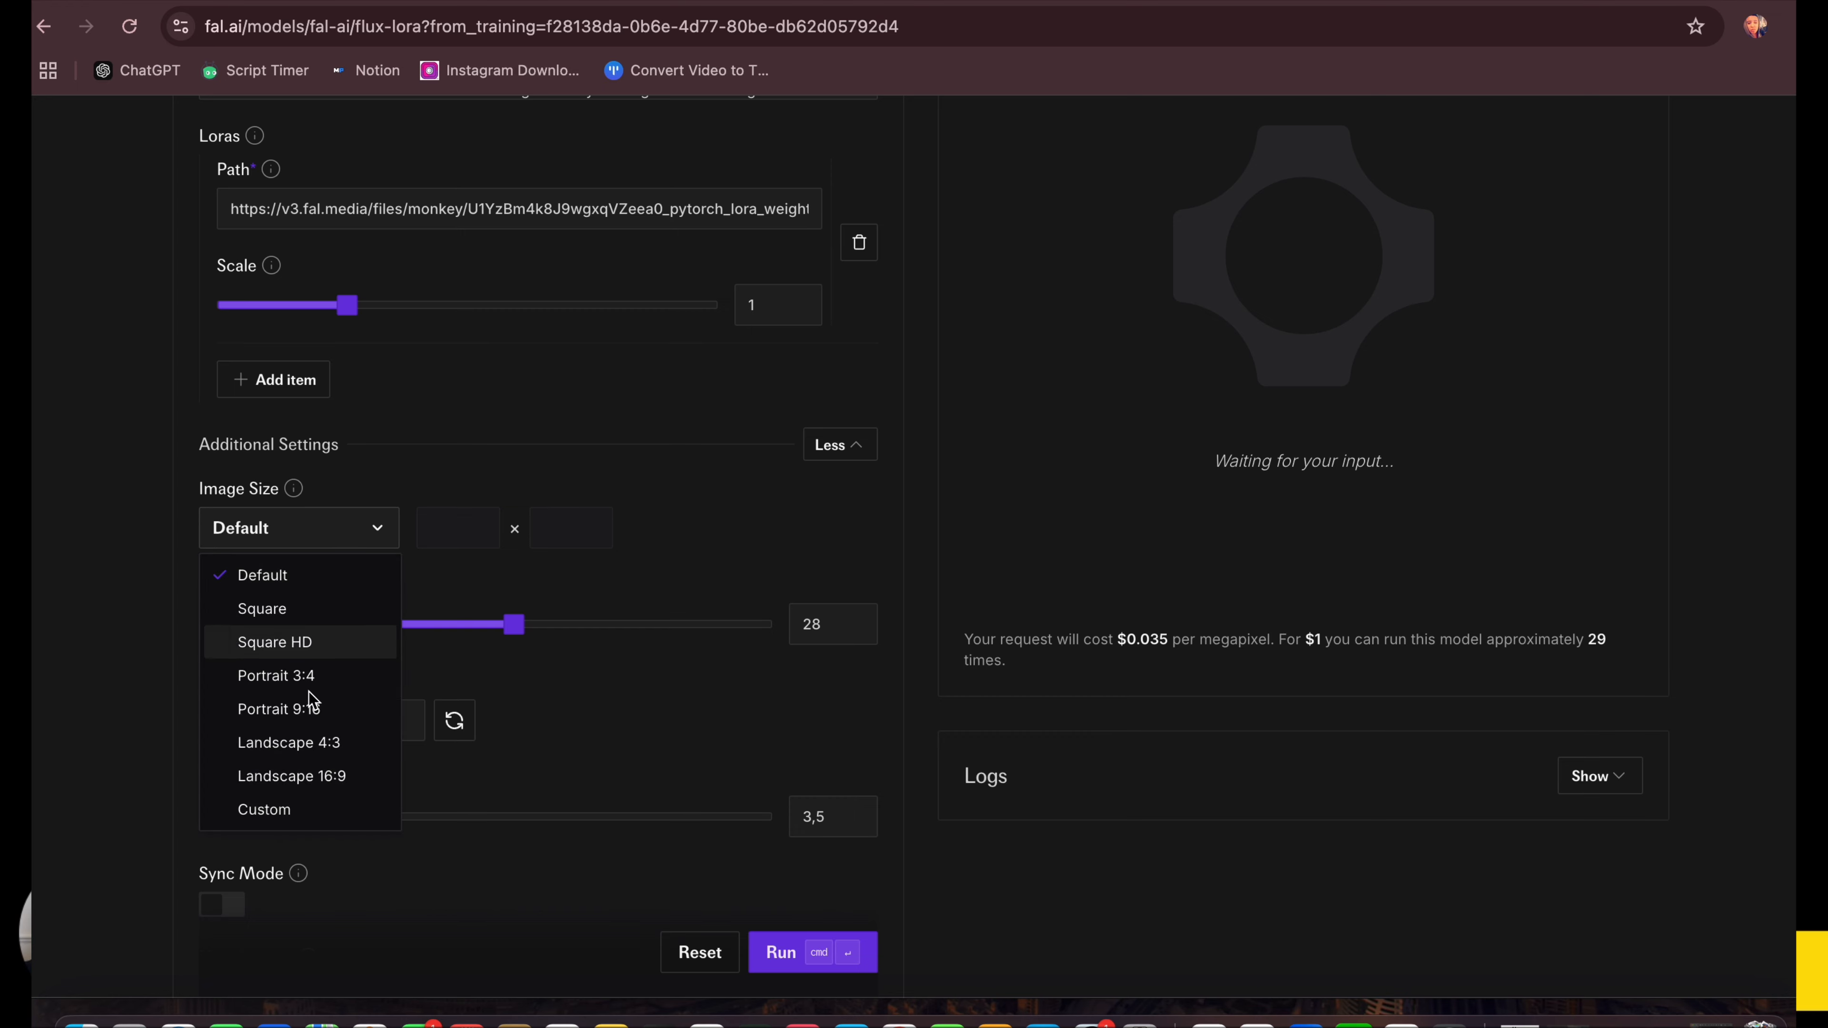
pyautogui.click(299, 811)
pyautogui.click(360, 533)
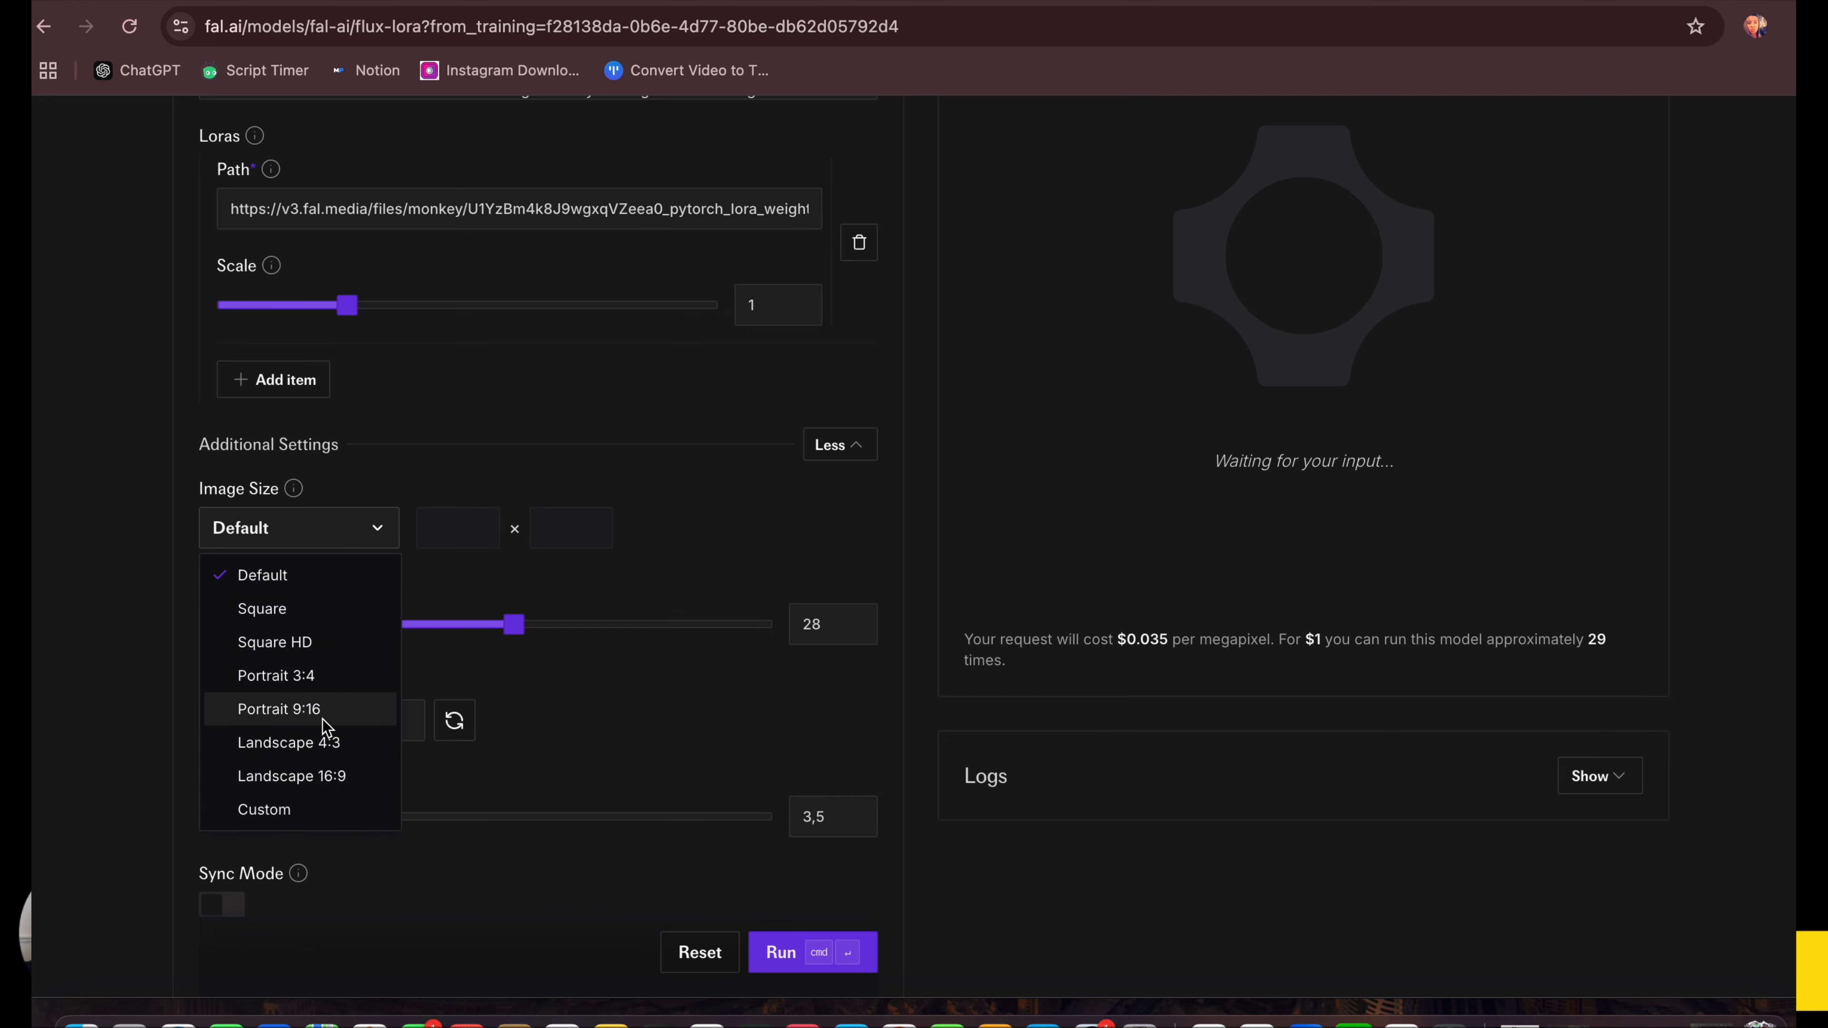
pyautogui.click(309, 766)
pyautogui.click(360, 540)
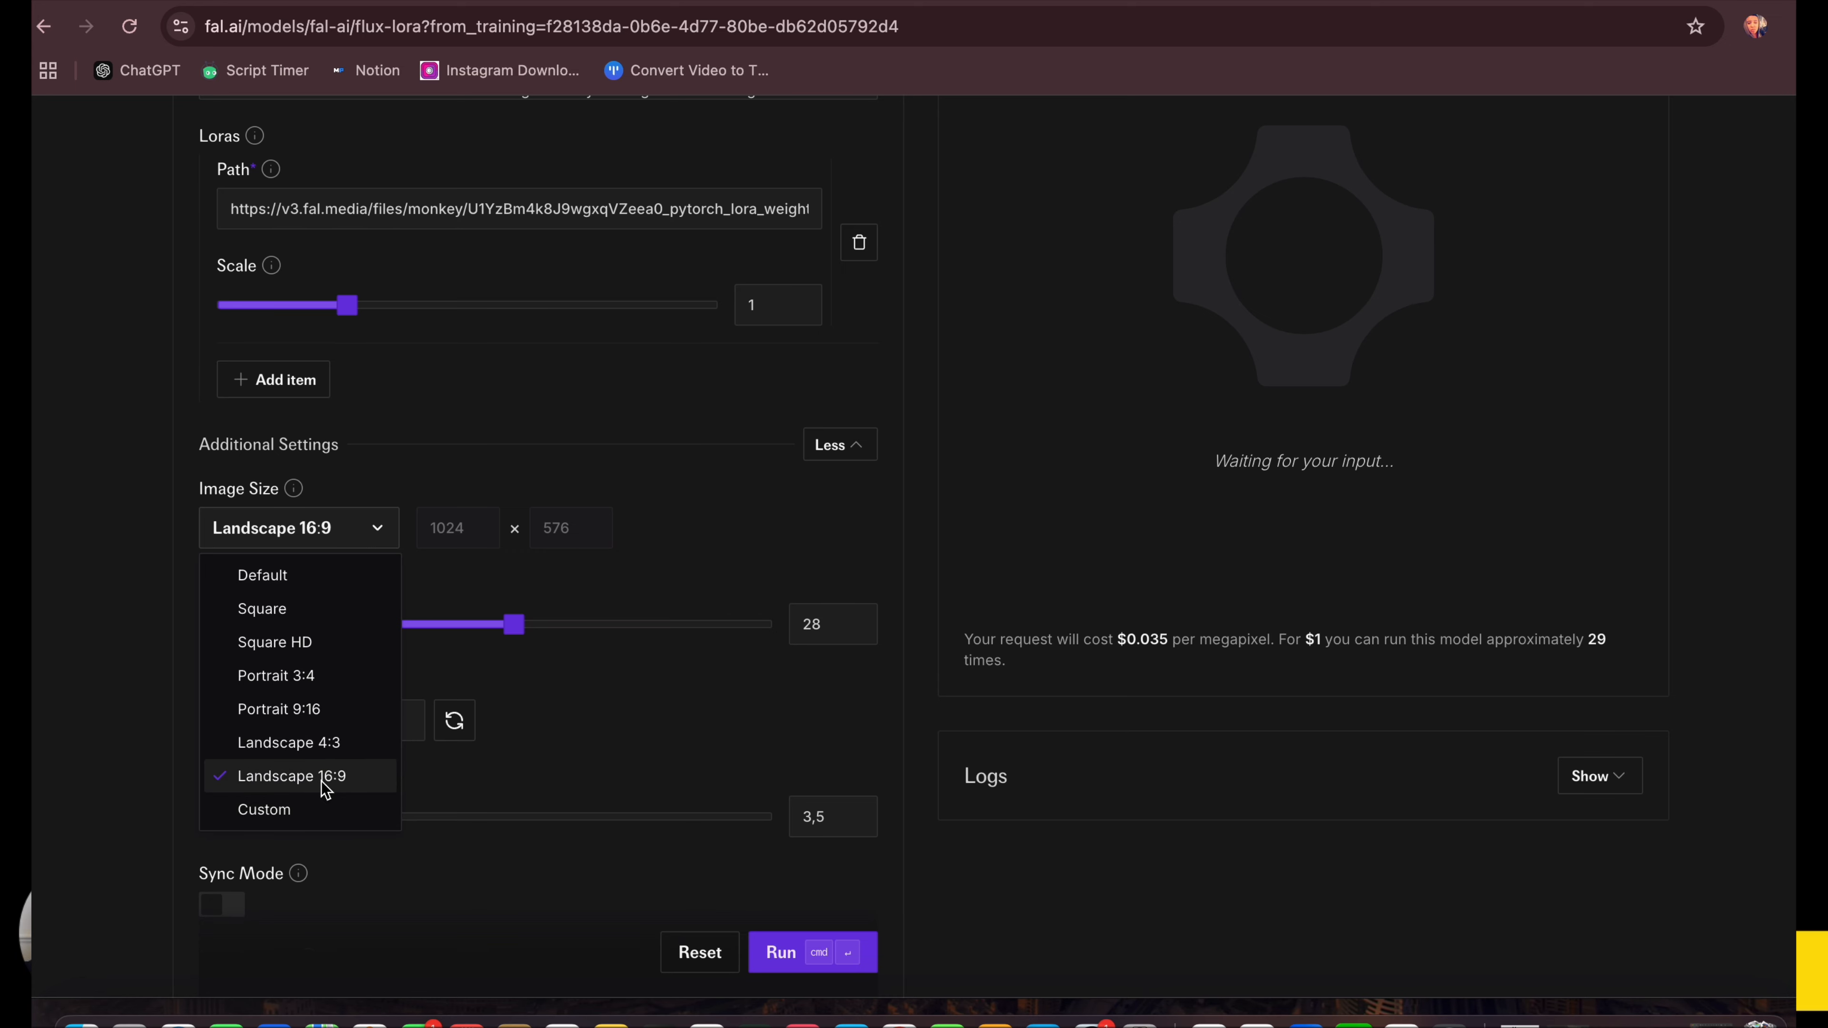
pyautogui.click(308, 810)
# Step: Set the custom image dimensions to 1280 × 720
pyautogui.click(470, 532)
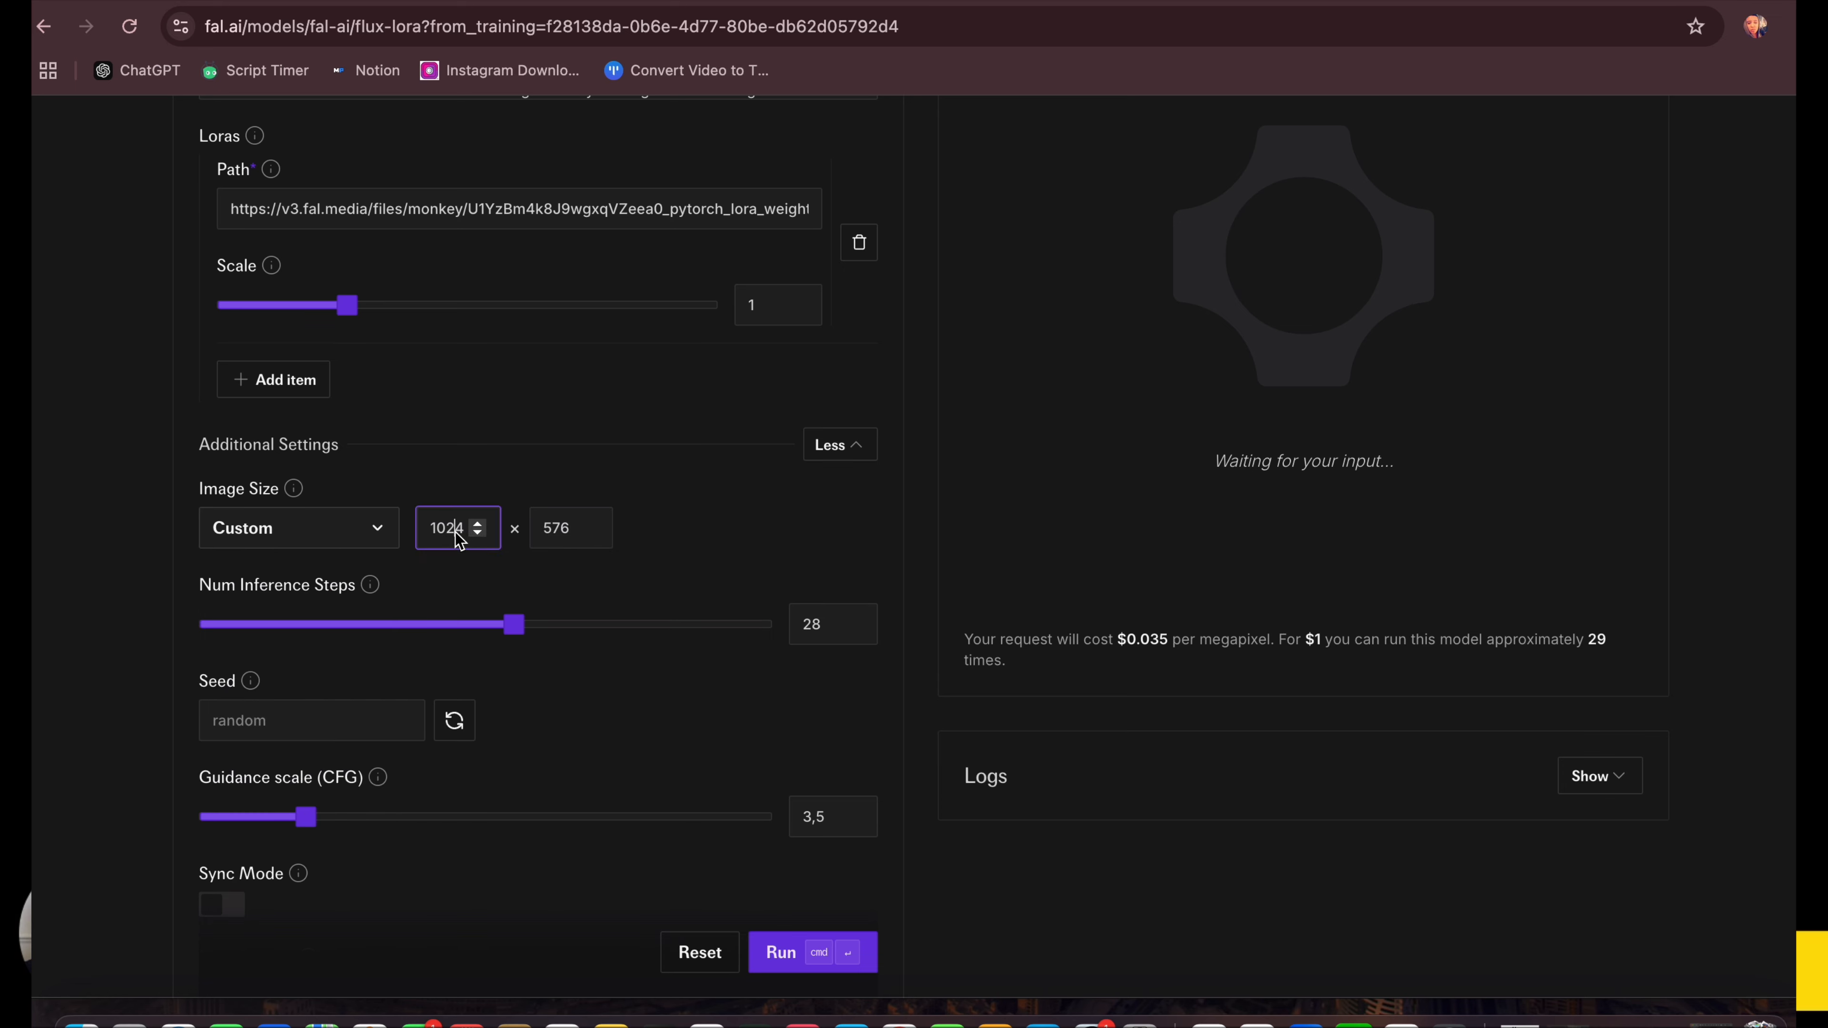
pyautogui.moveTo(469, 533); pyautogui.dragTo(369, 533)
pyautogui.write('128')
pyautogui.click(571, 528)
pyautogui.moveTo(571, 528); pyautogui.dragTo(522, 528)
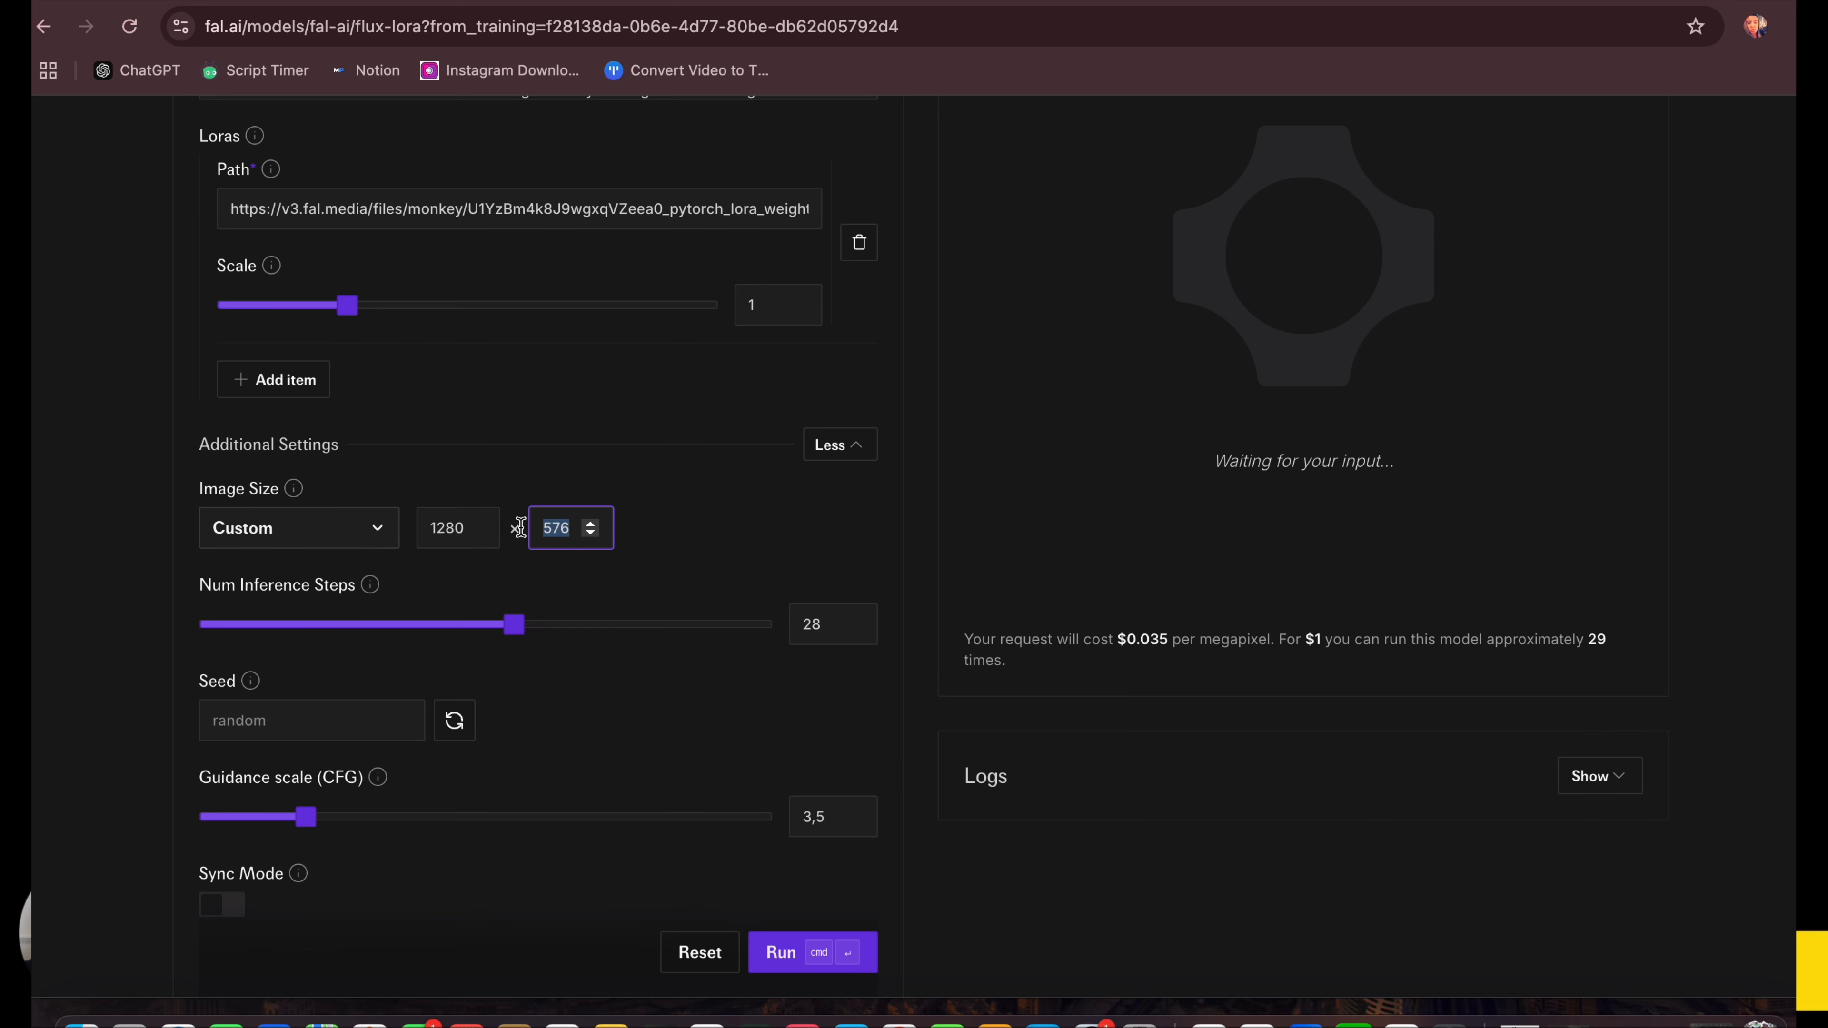
pyautogui.write('720')
pyautogui.click(751, 533)
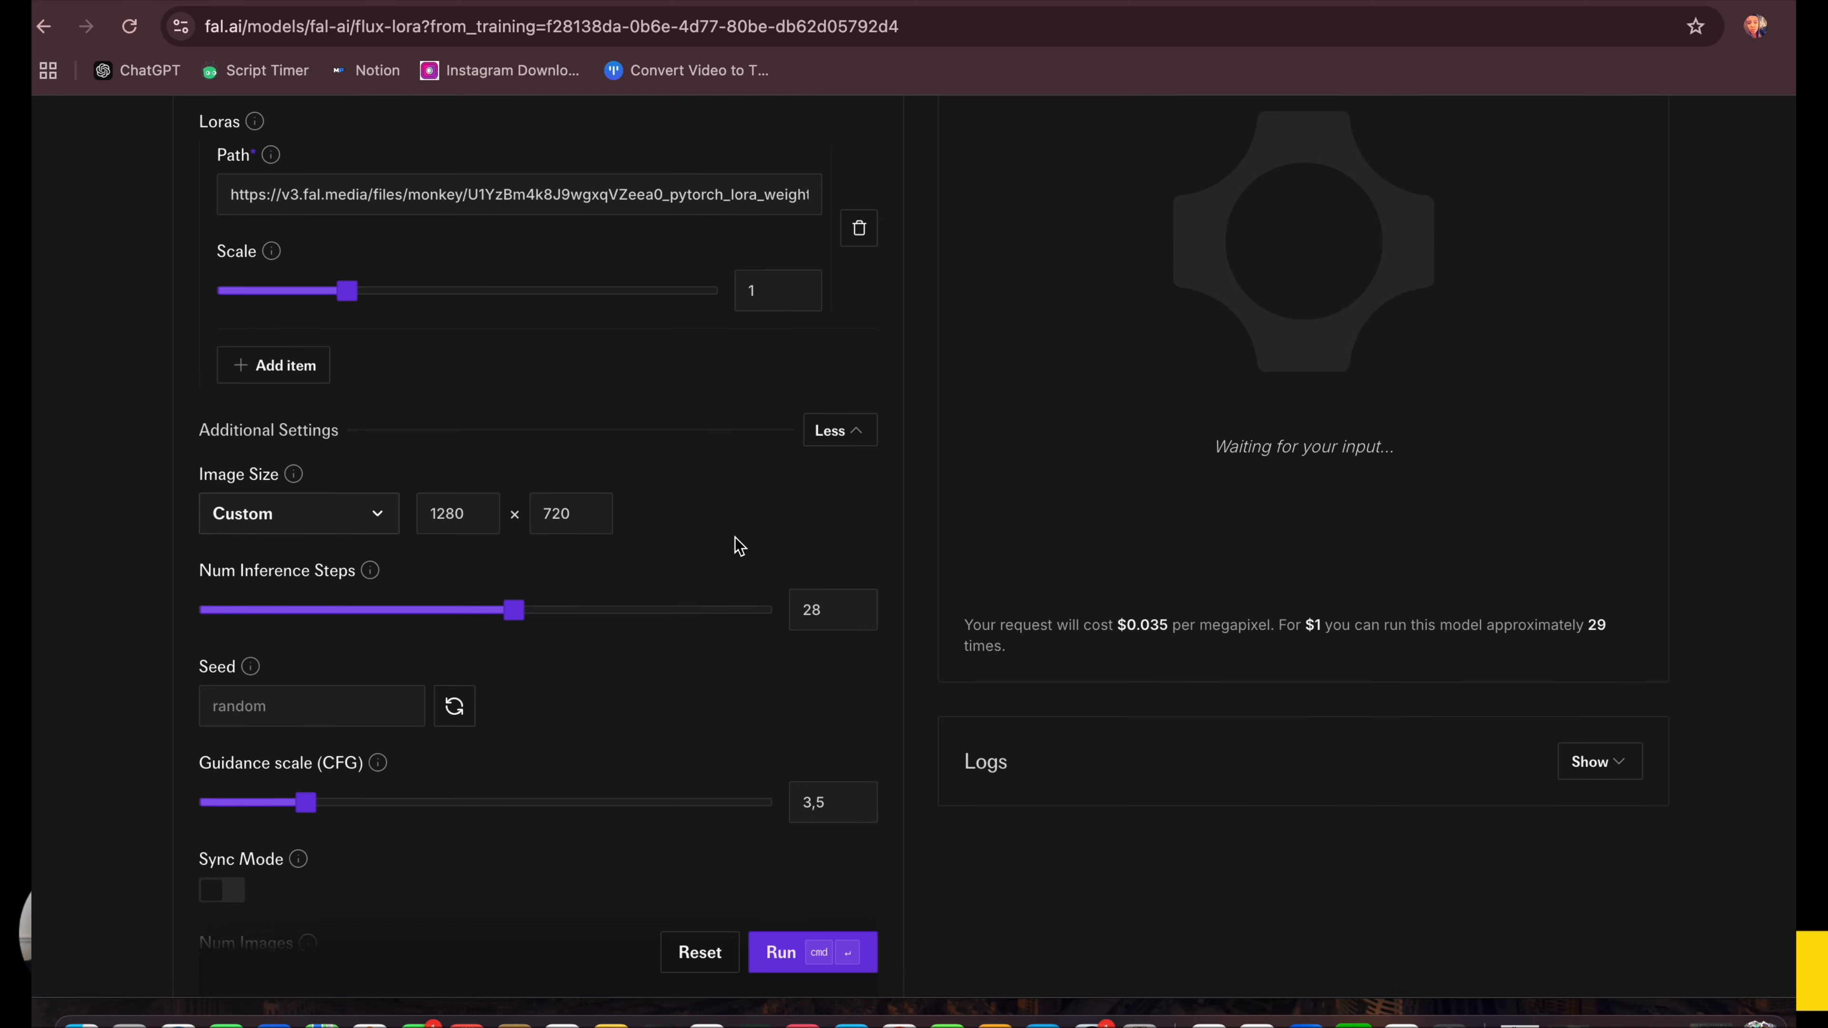
# Step: Review the LoRA path and scale, inference steps, guidance scale, number of images and output format settings
pyautogui.scroll(3, 735, 545)
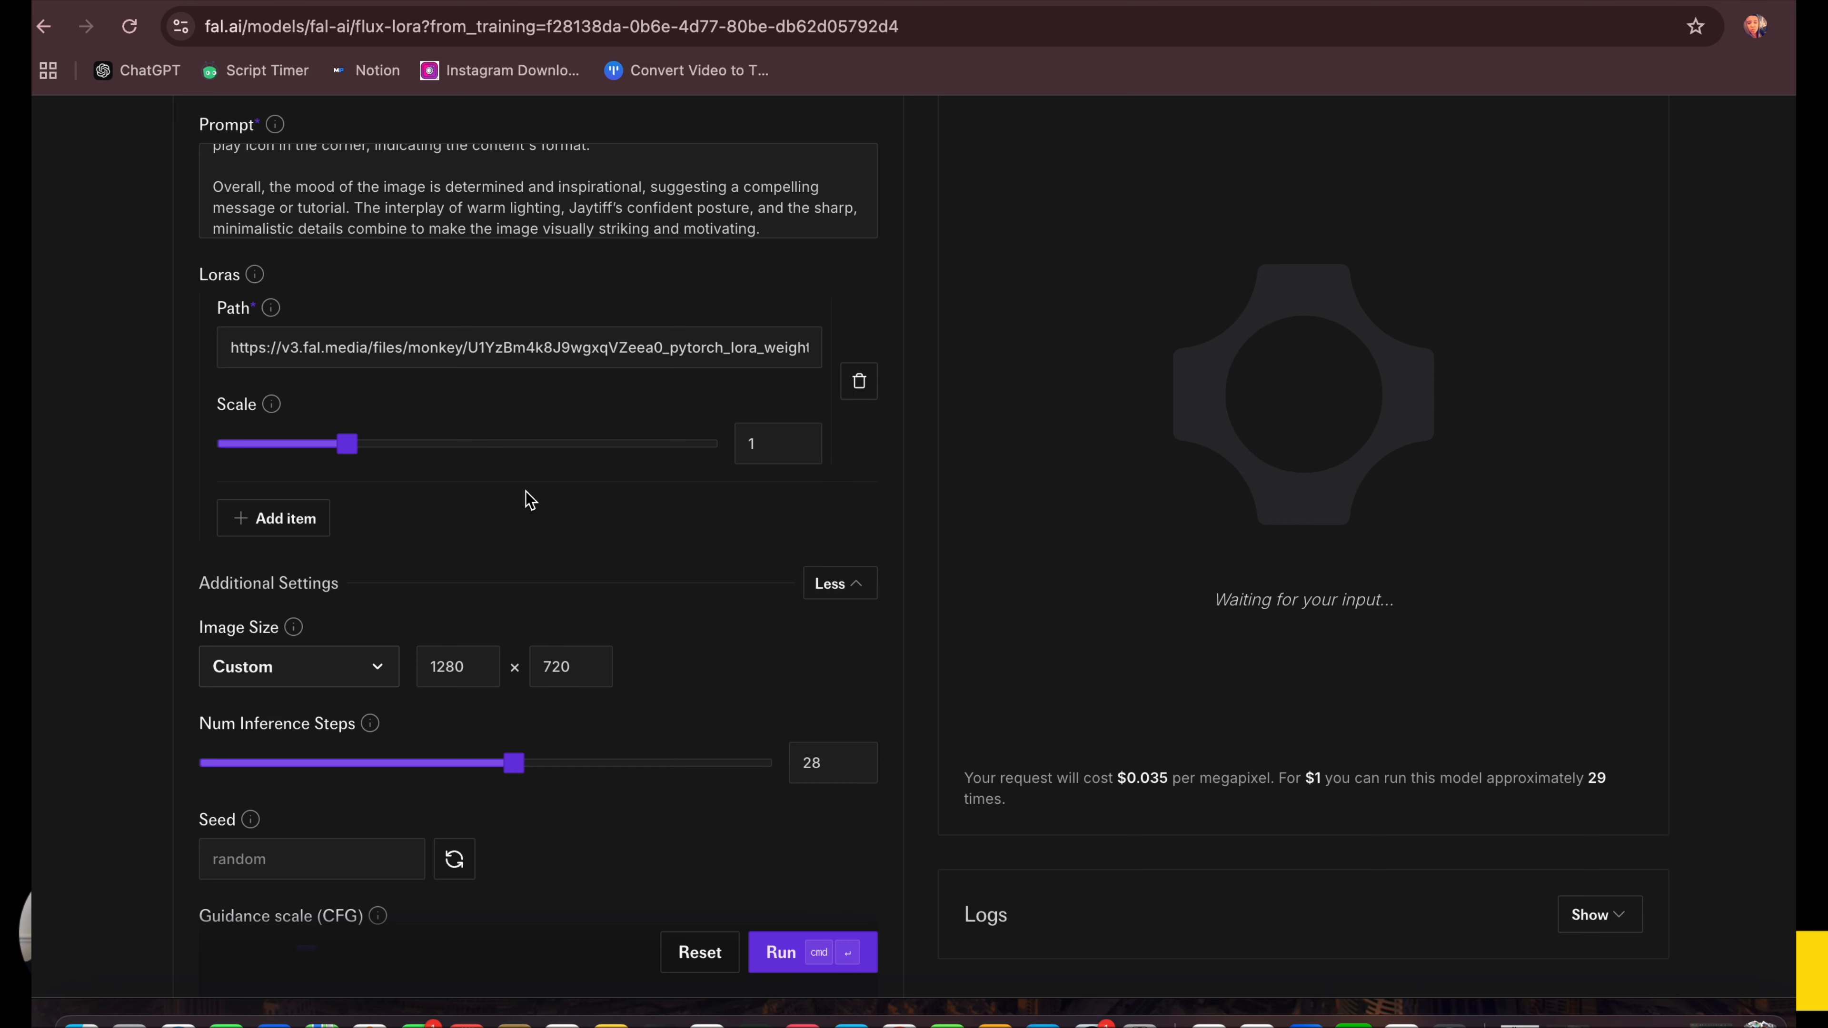
pyautogui.scroll(-1, 526, 498)
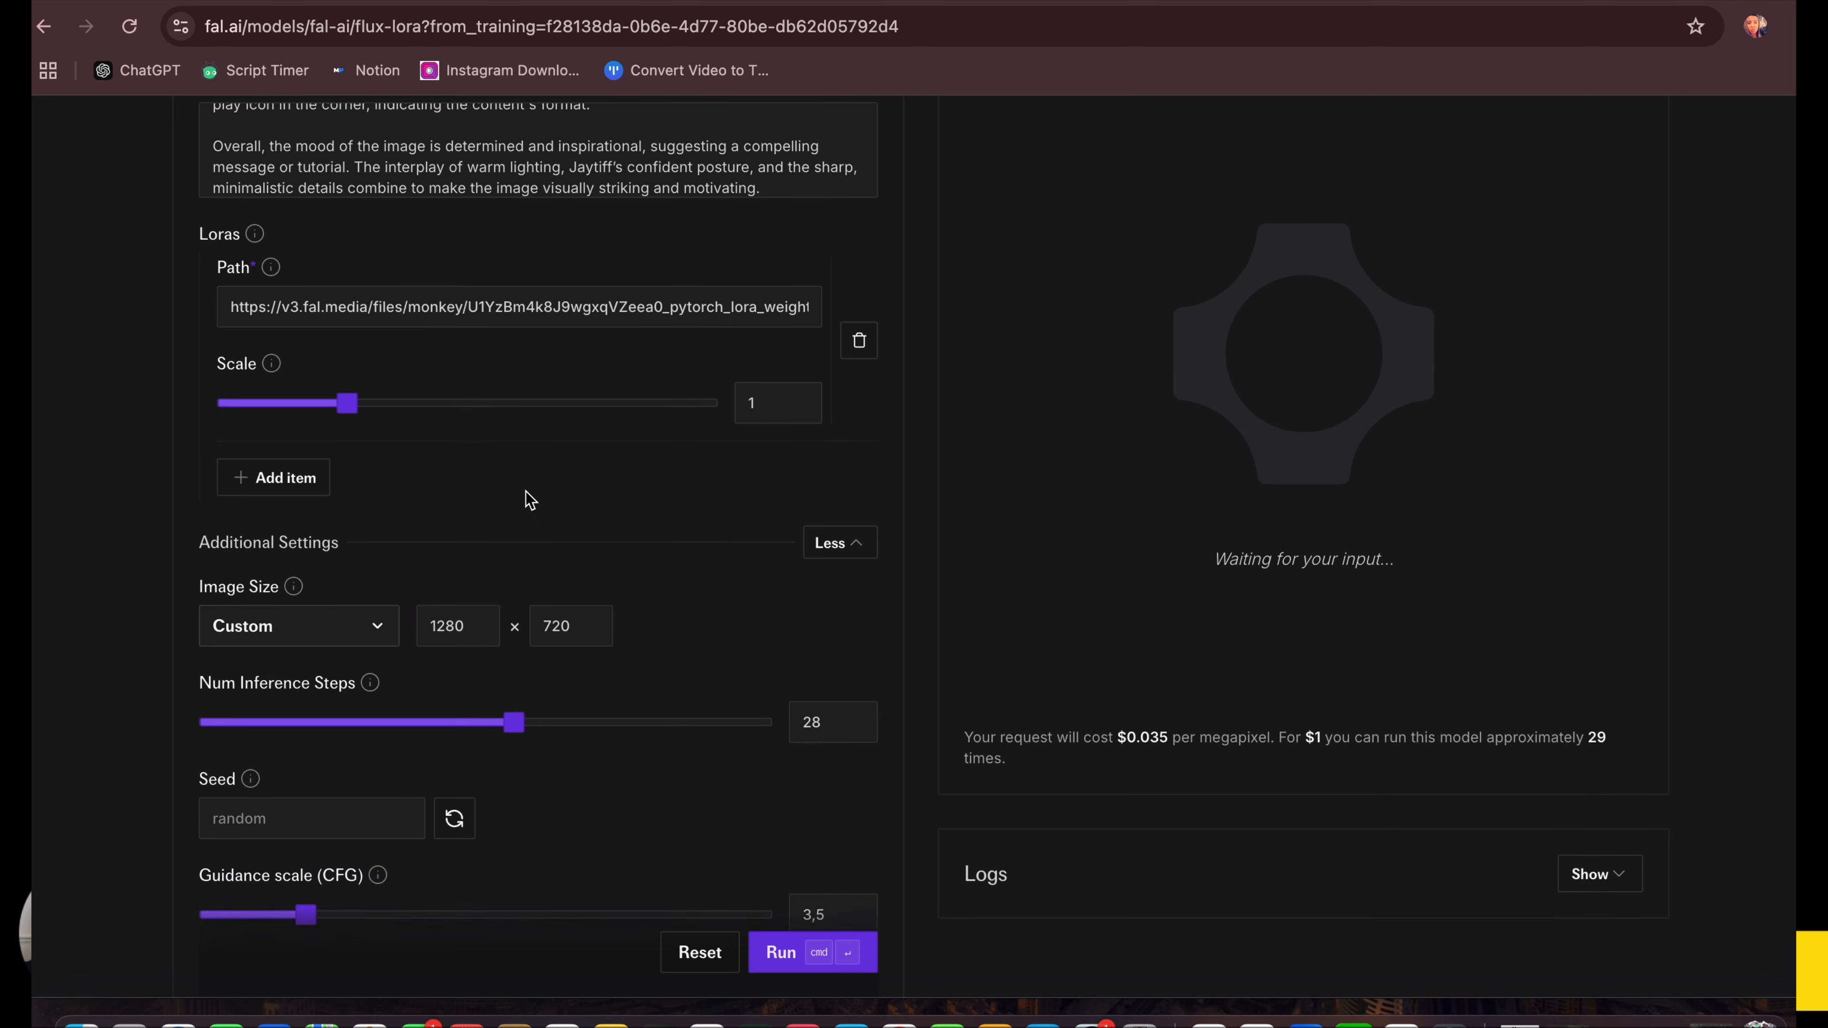
pyautogui.scroll(2, 531, 499)
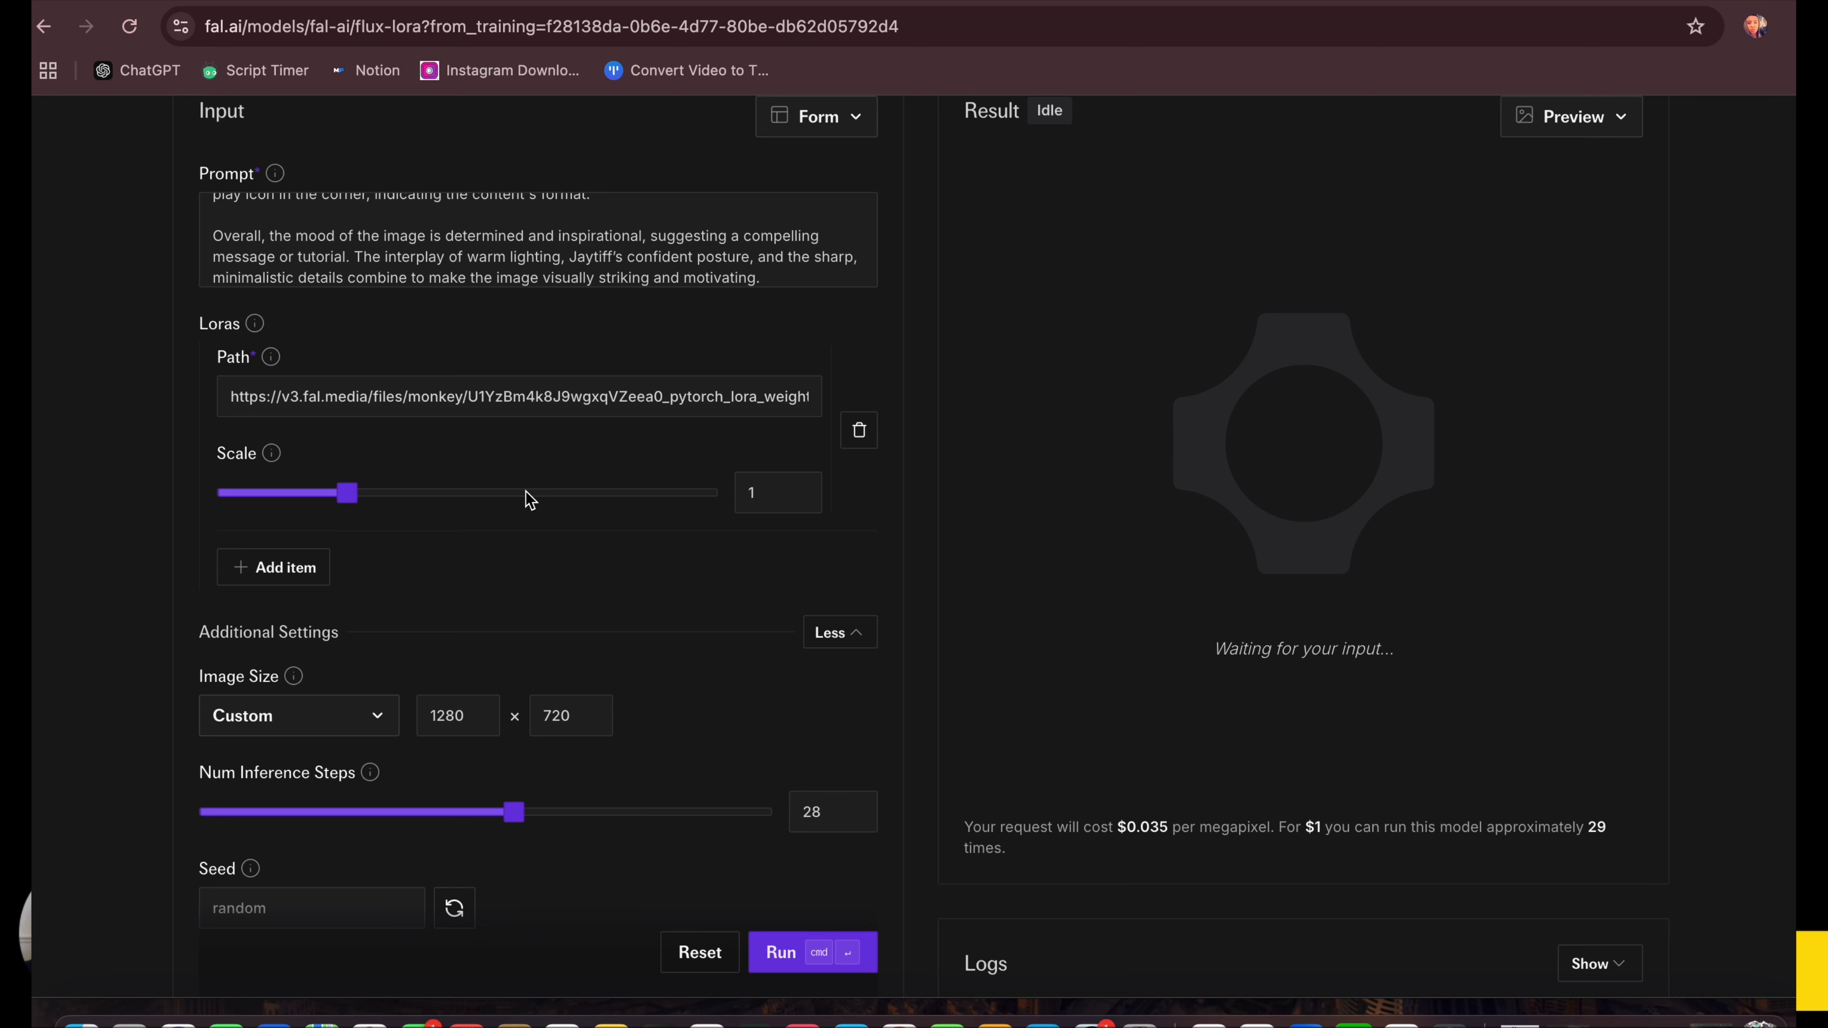
pyautogui.scroll(-4, 530, 499)
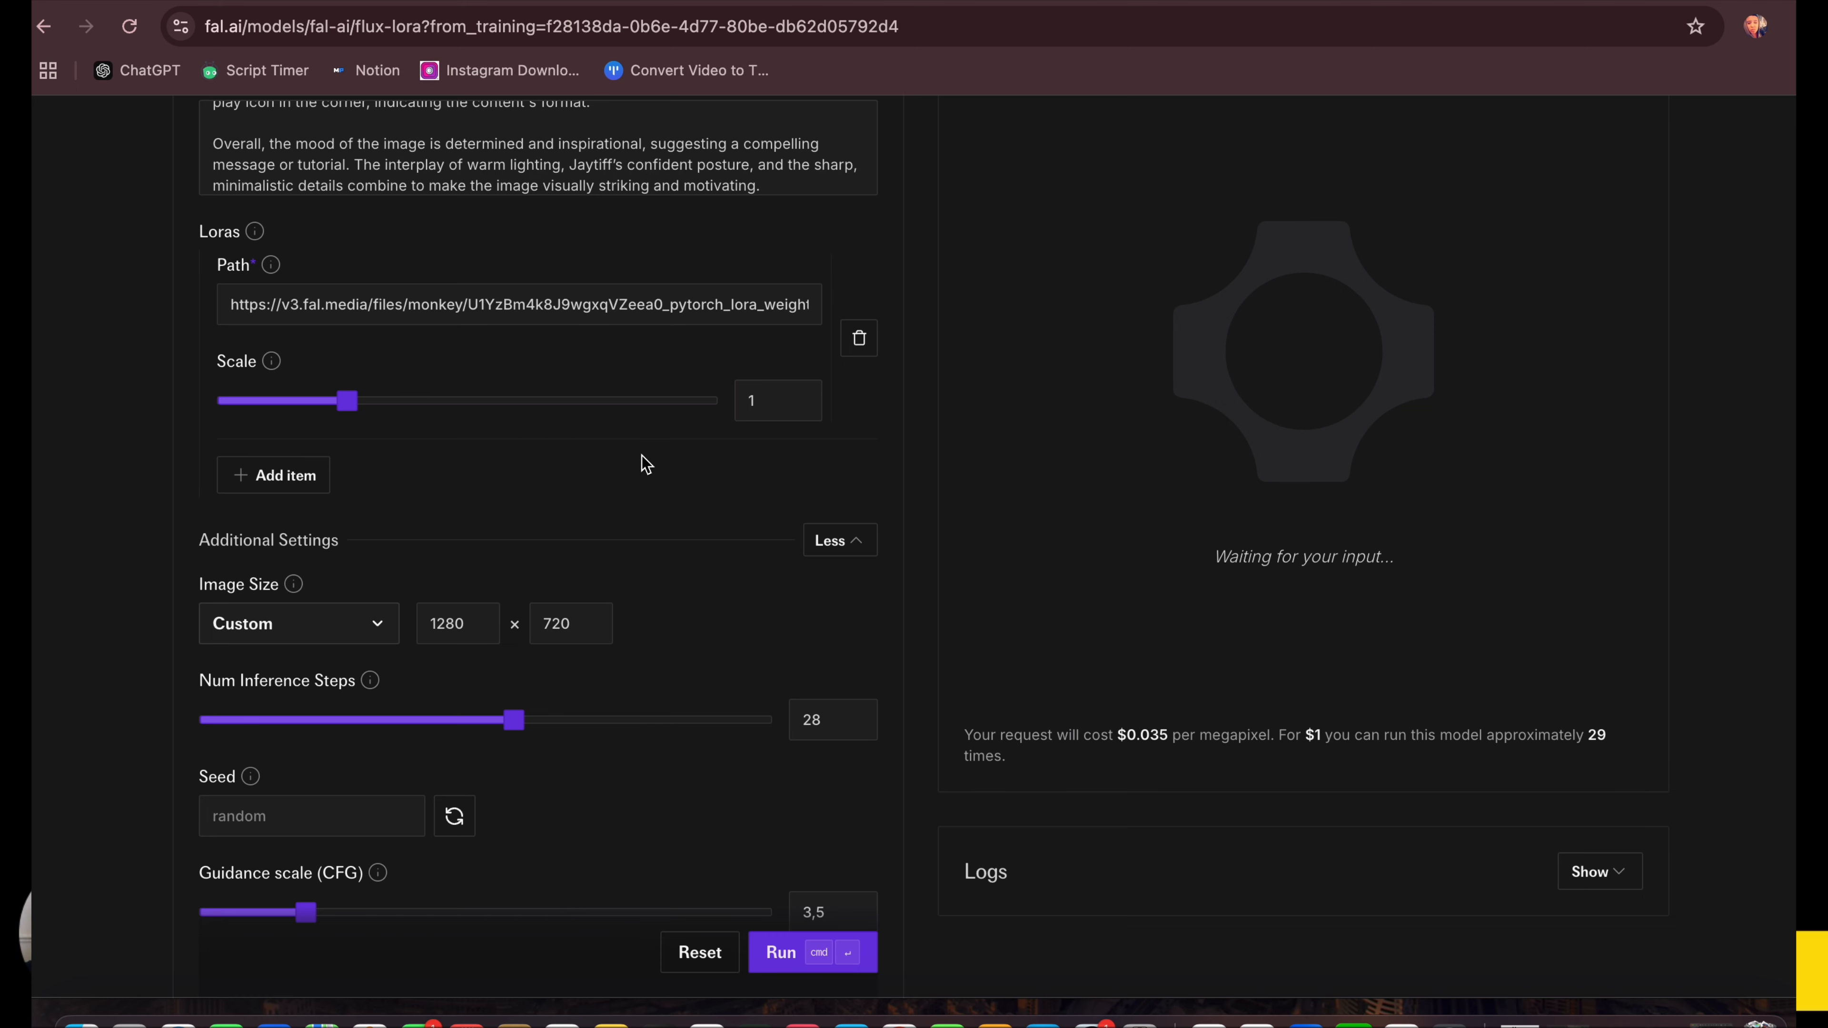
pyautogui.scroll(-20, 647, 464)
pyautogui.scroll(-2, 647, 464)
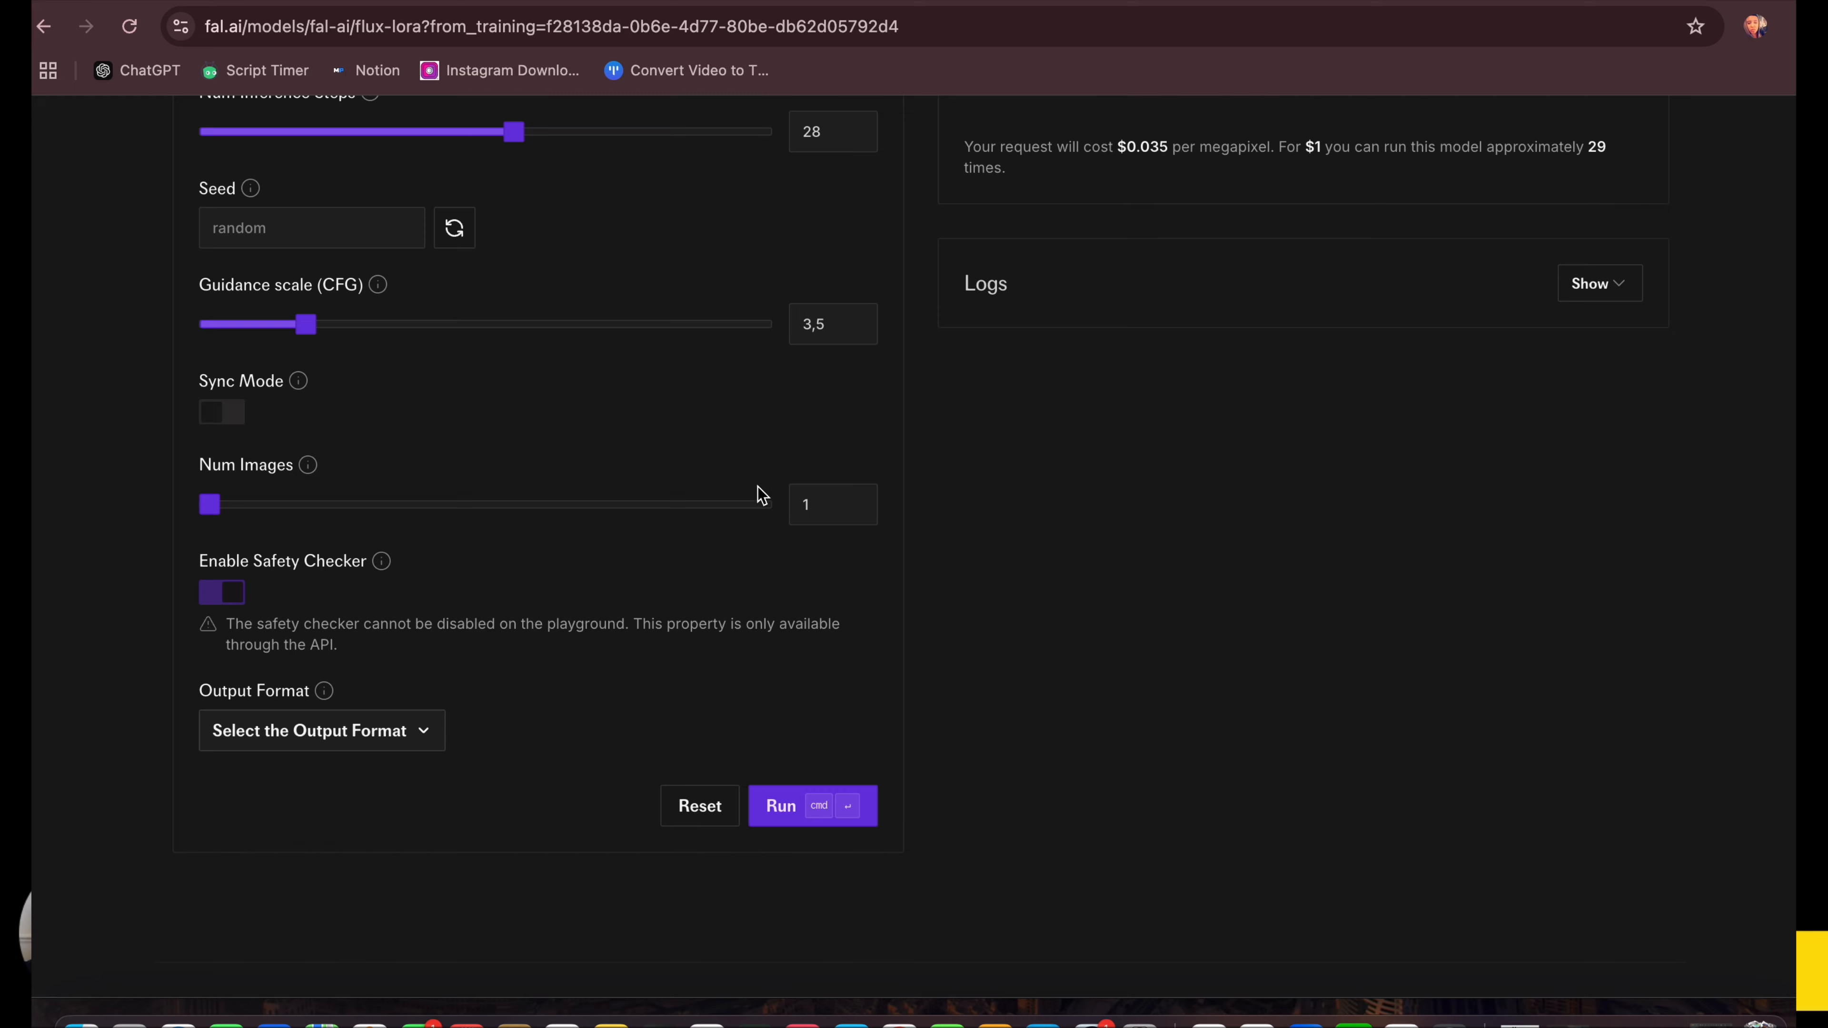
# Step: Fill in a randomly generated seed and run the image generation
pyautogui.scroll(3, 714, 457)
pyautogui.scroll(1, 678, 431)
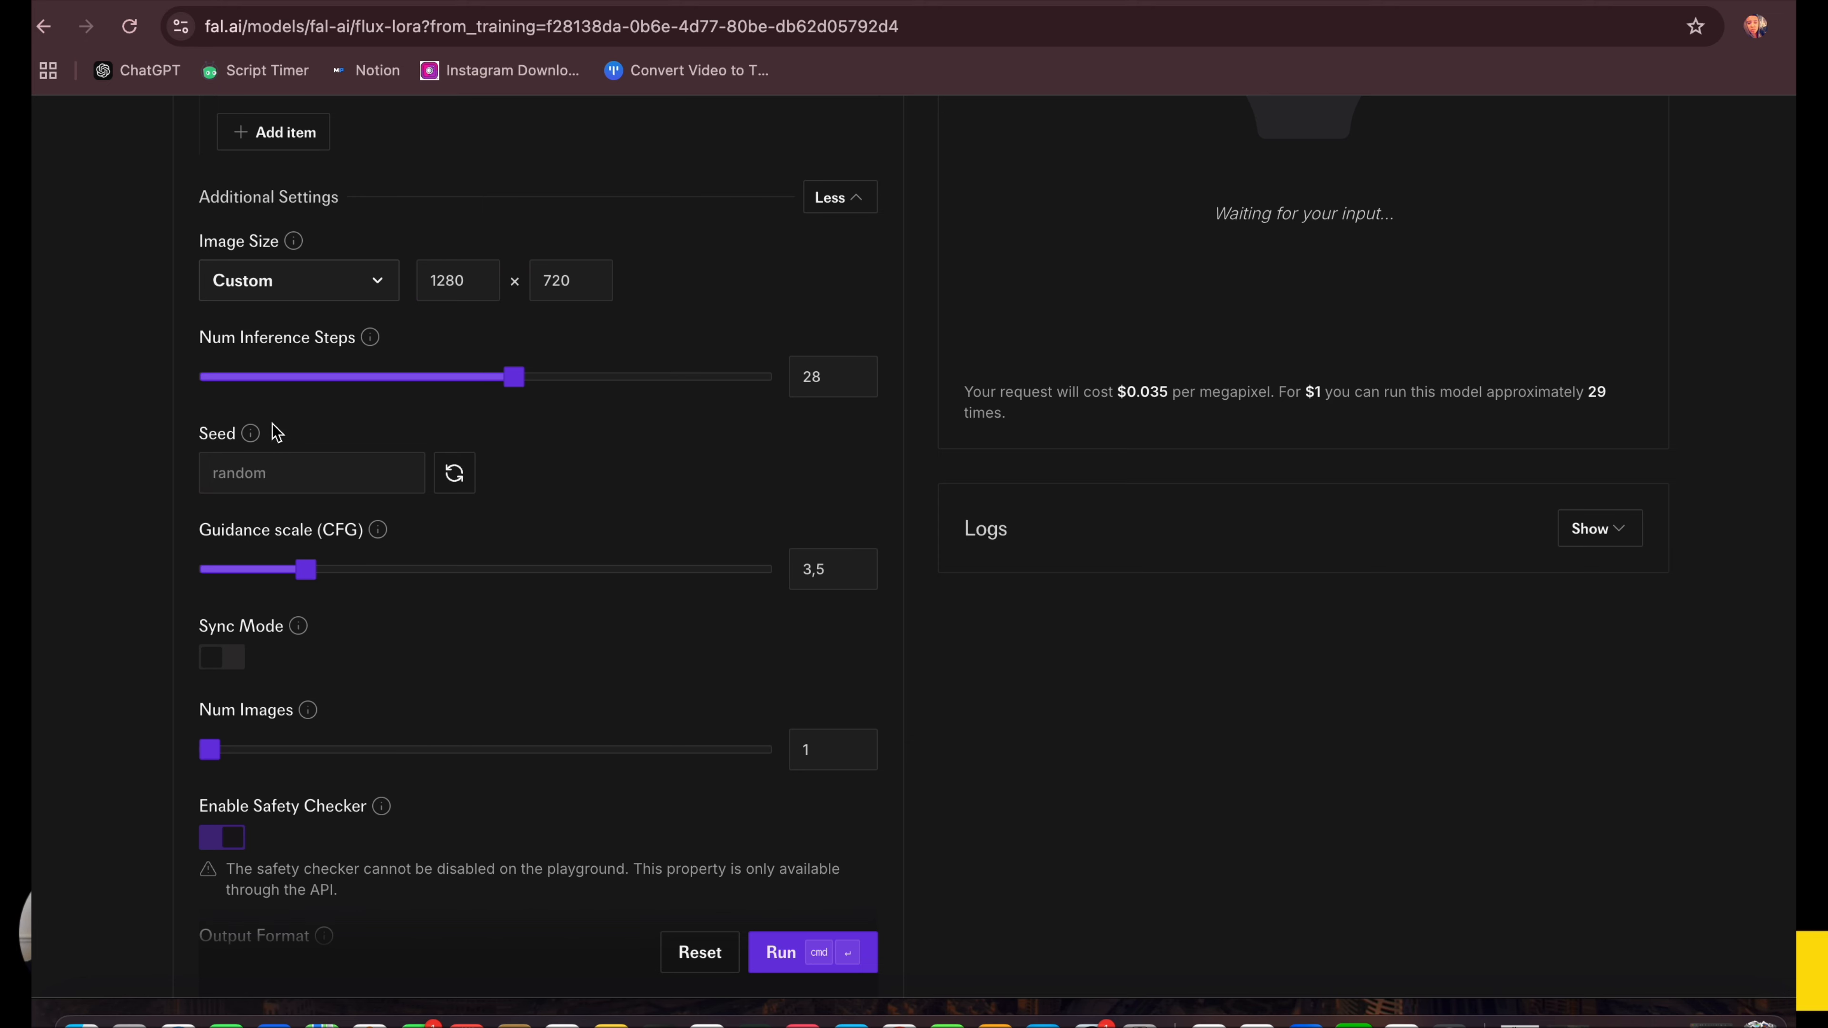
pyautogui.click(462, 481)
pyautogui.click(213, 485)
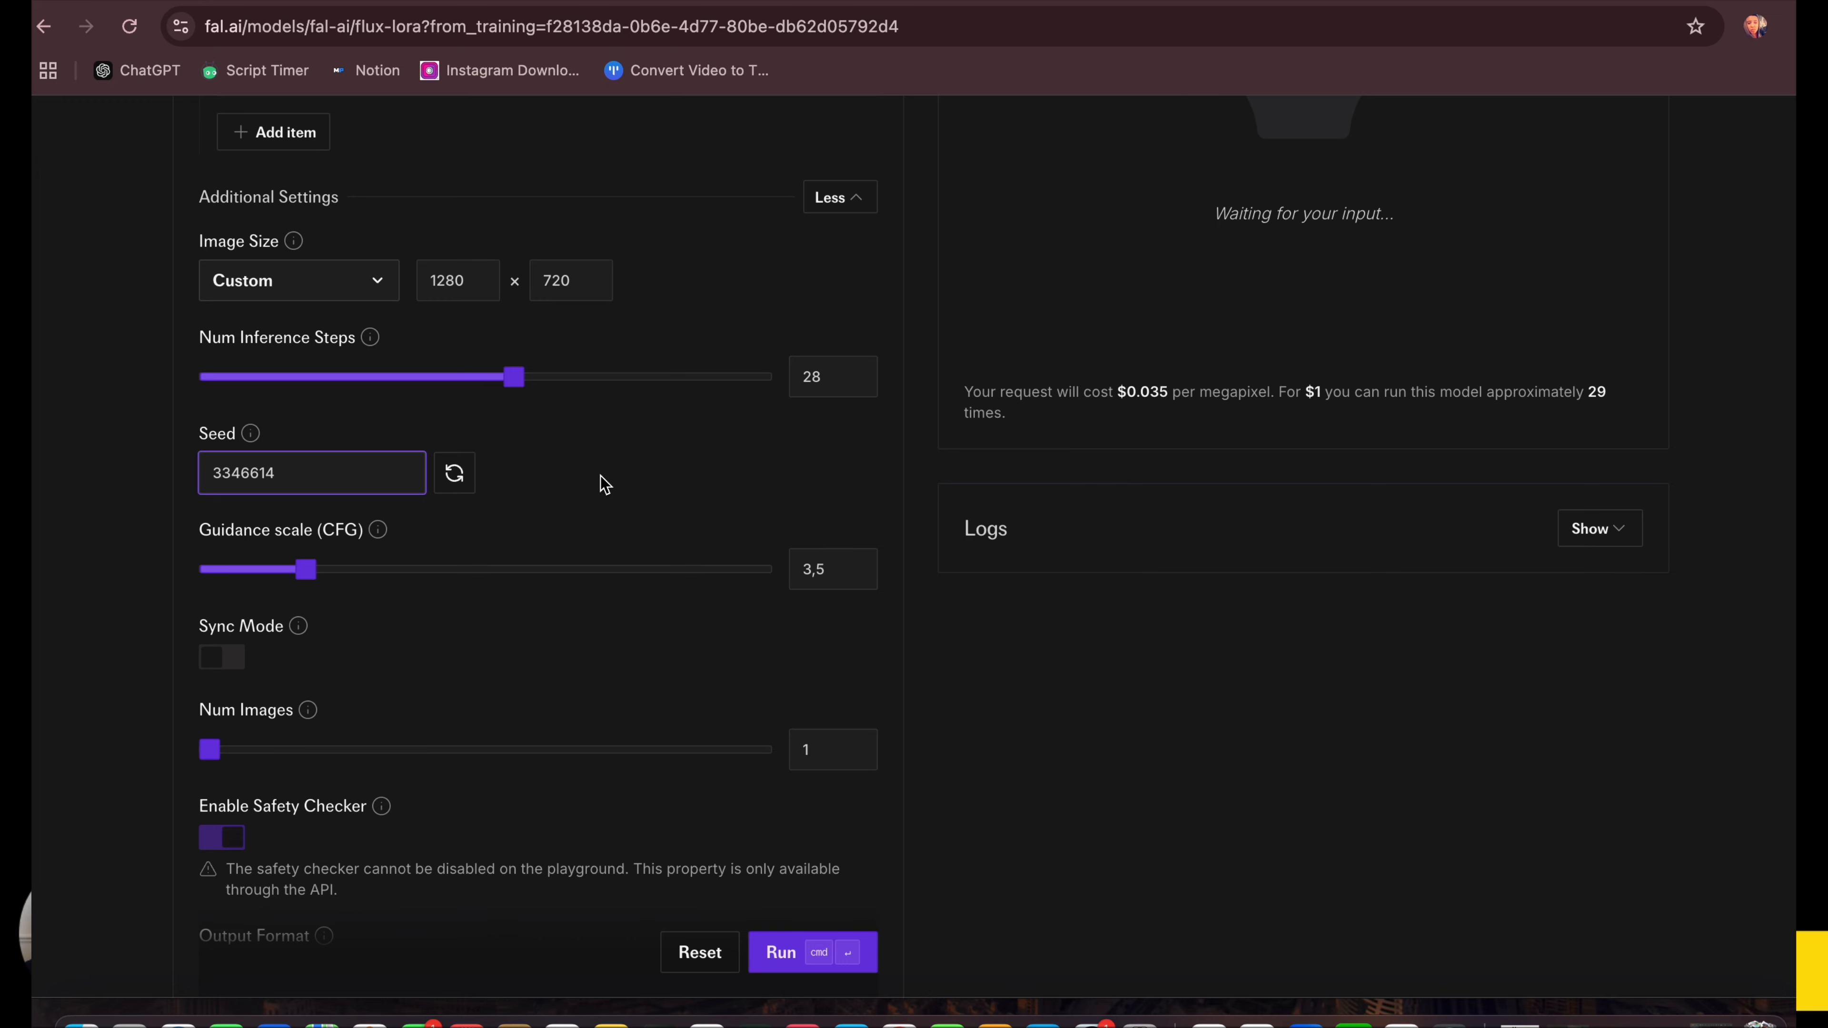
pyautogui.scroll(-6, 621, 490)
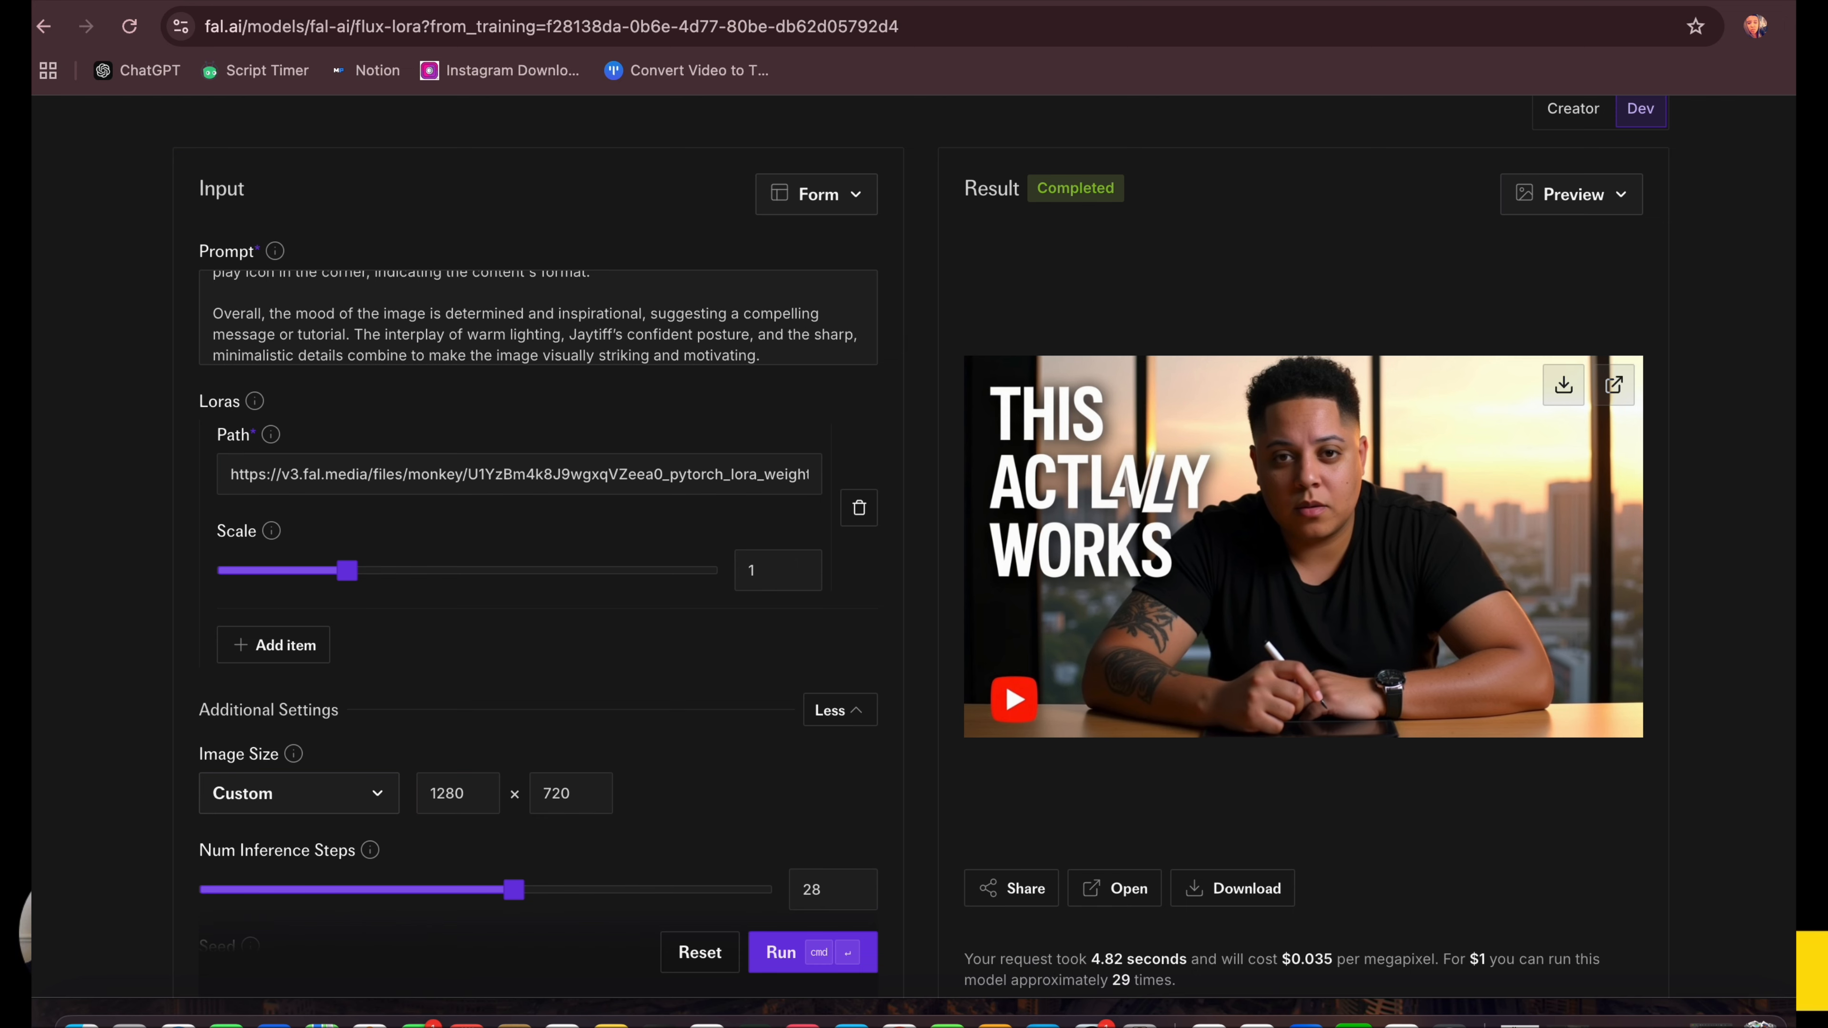
# Step: Compare the generated image with the original thumbnail in the ChatGPT conversation
pyautogui.click(1102, 1)
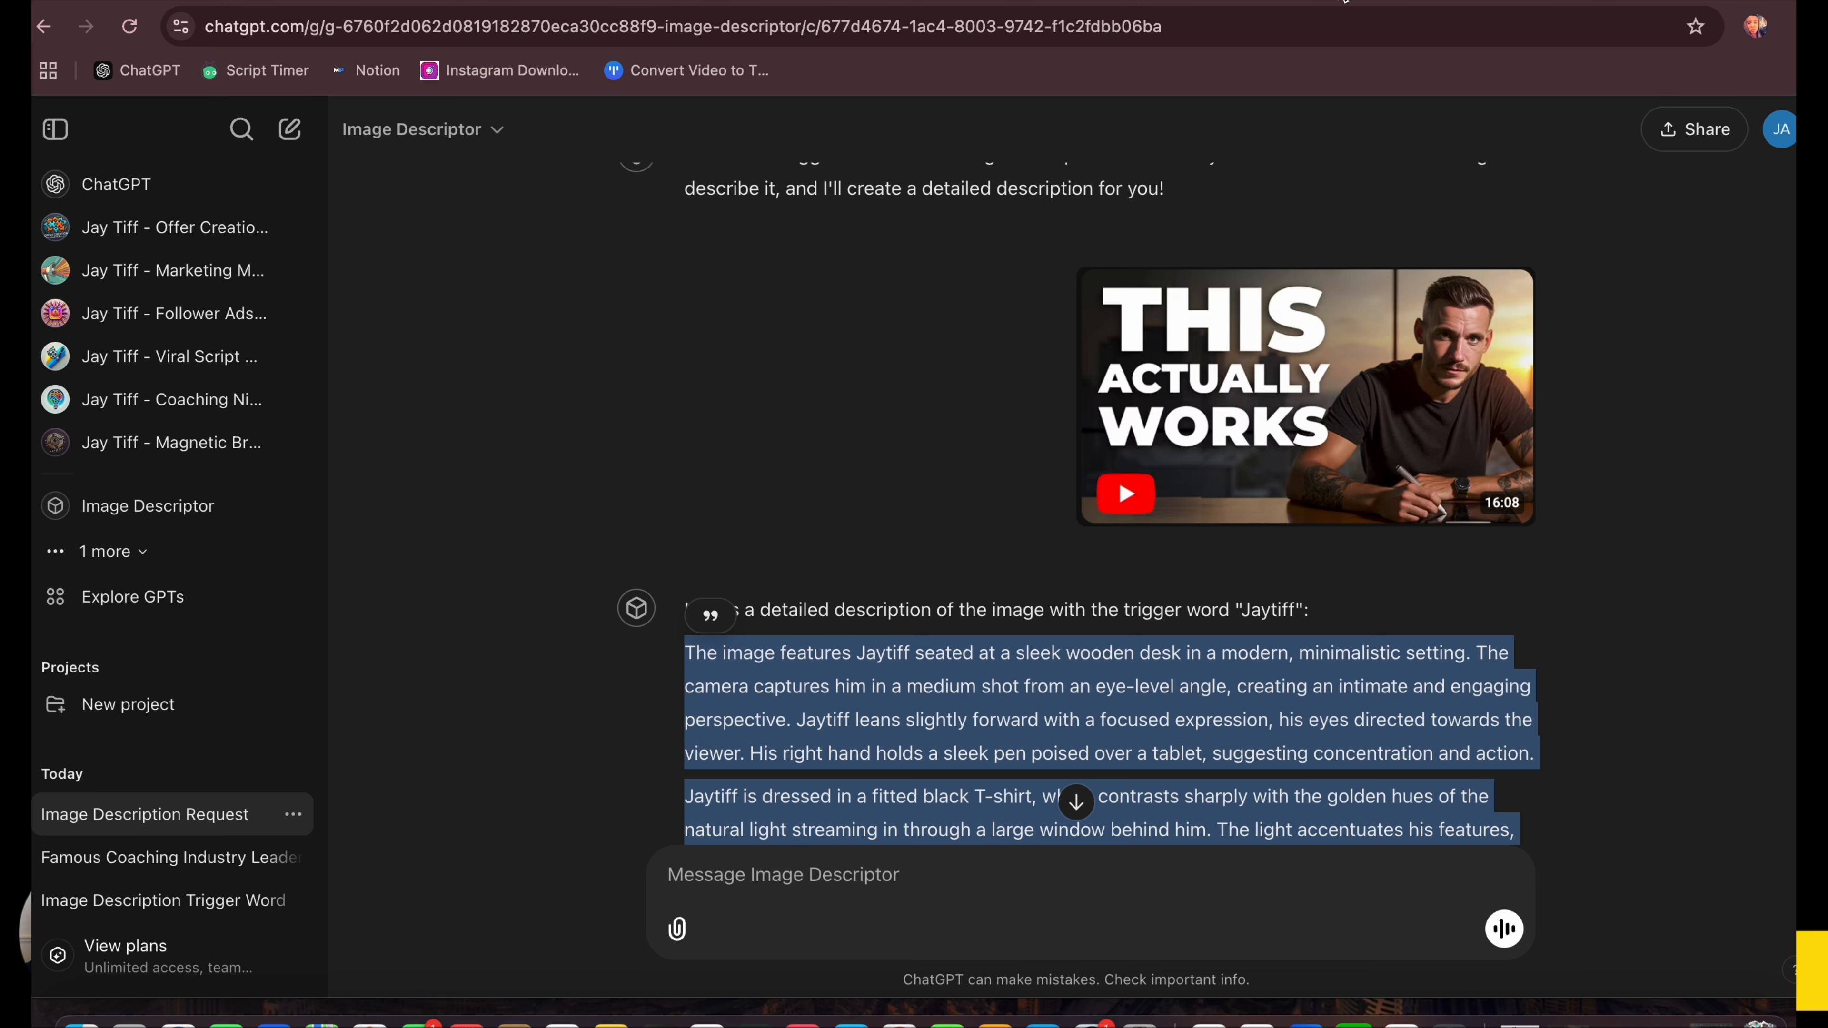
pyautogui.click(1227, 1)
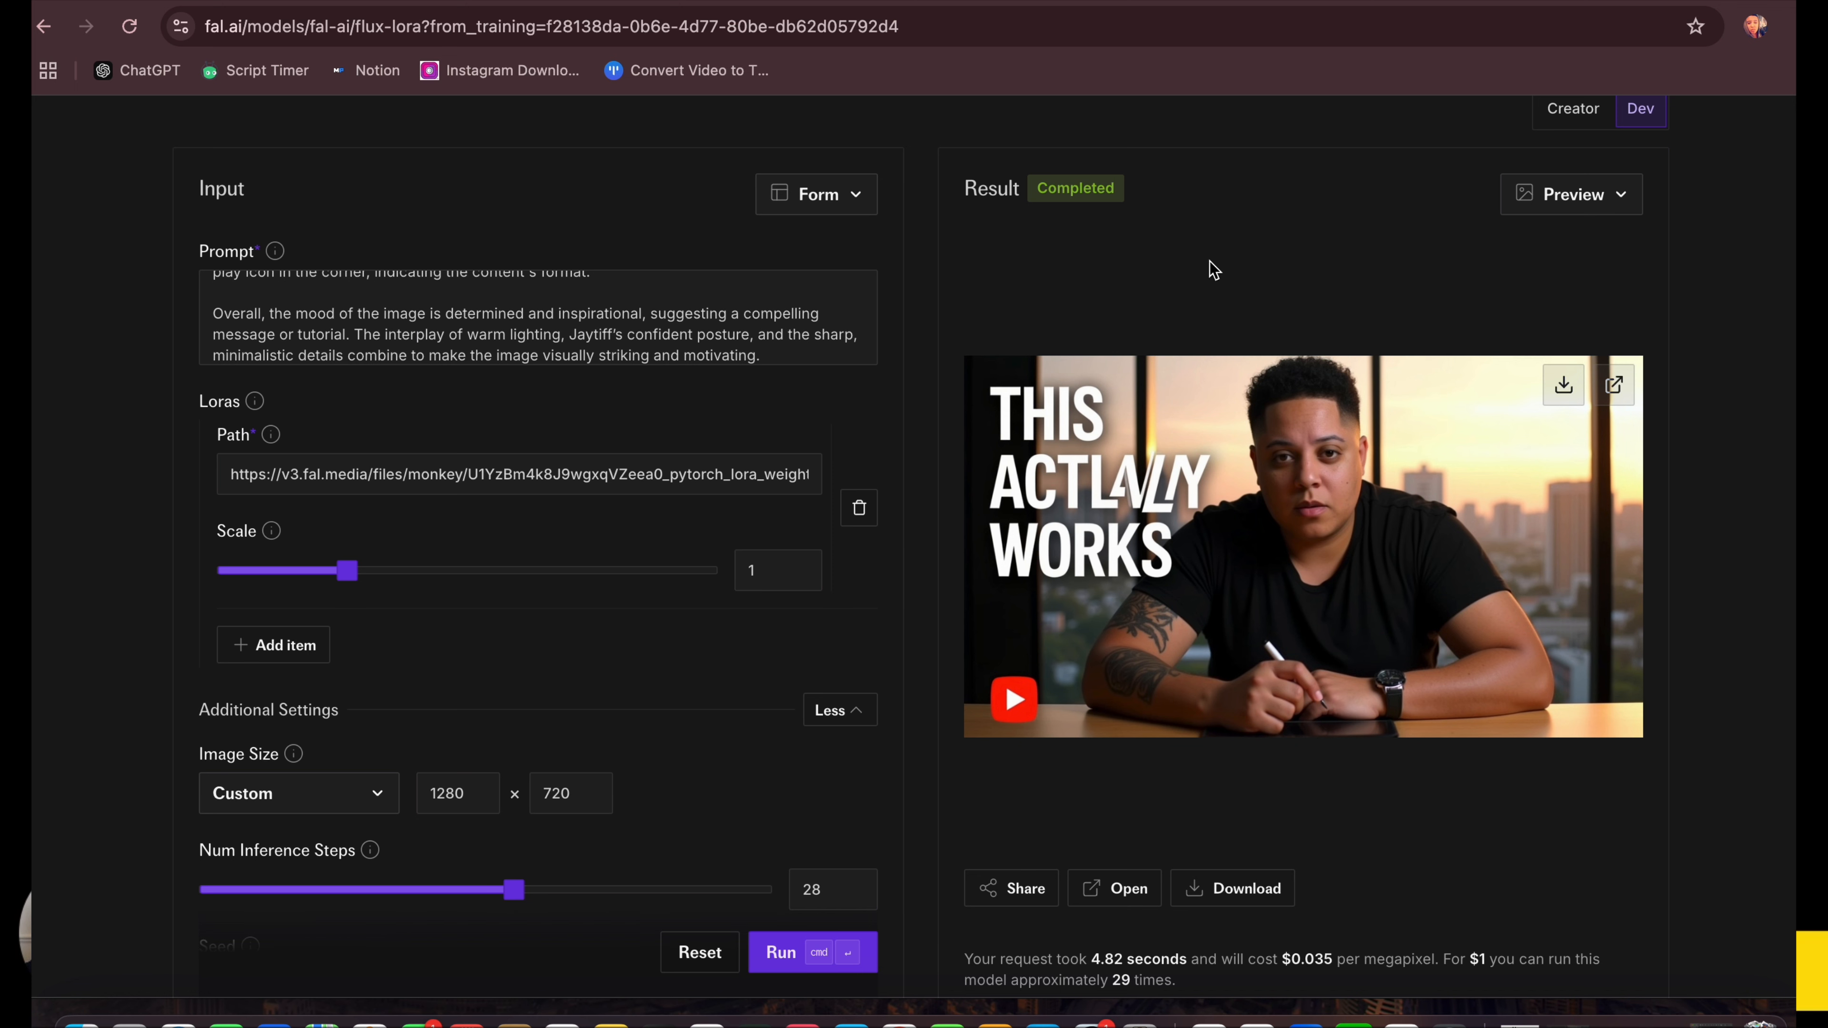
pyautogui.scroll(-1, 972, 301)
pyautogui.scroll(1, 975, 305)
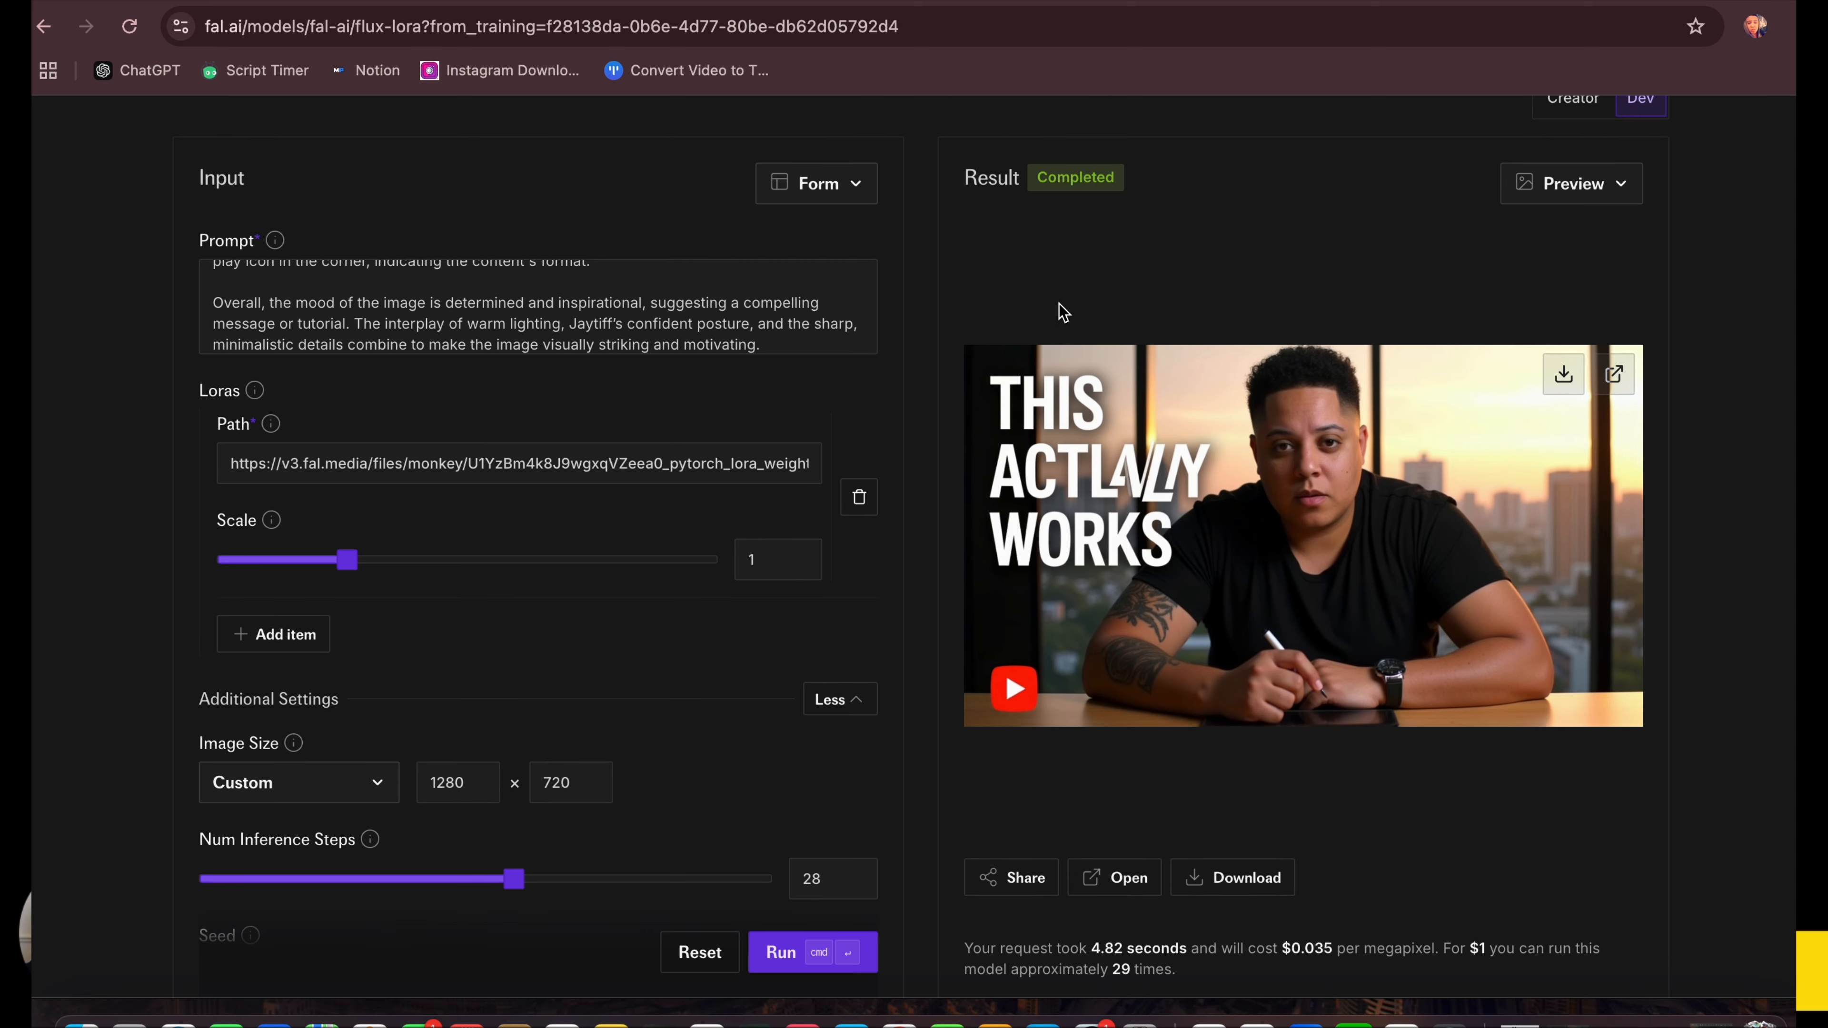
# Step: Download the generated thumbnail image and open a new browser tab
pyautogui.click(1564, 376)
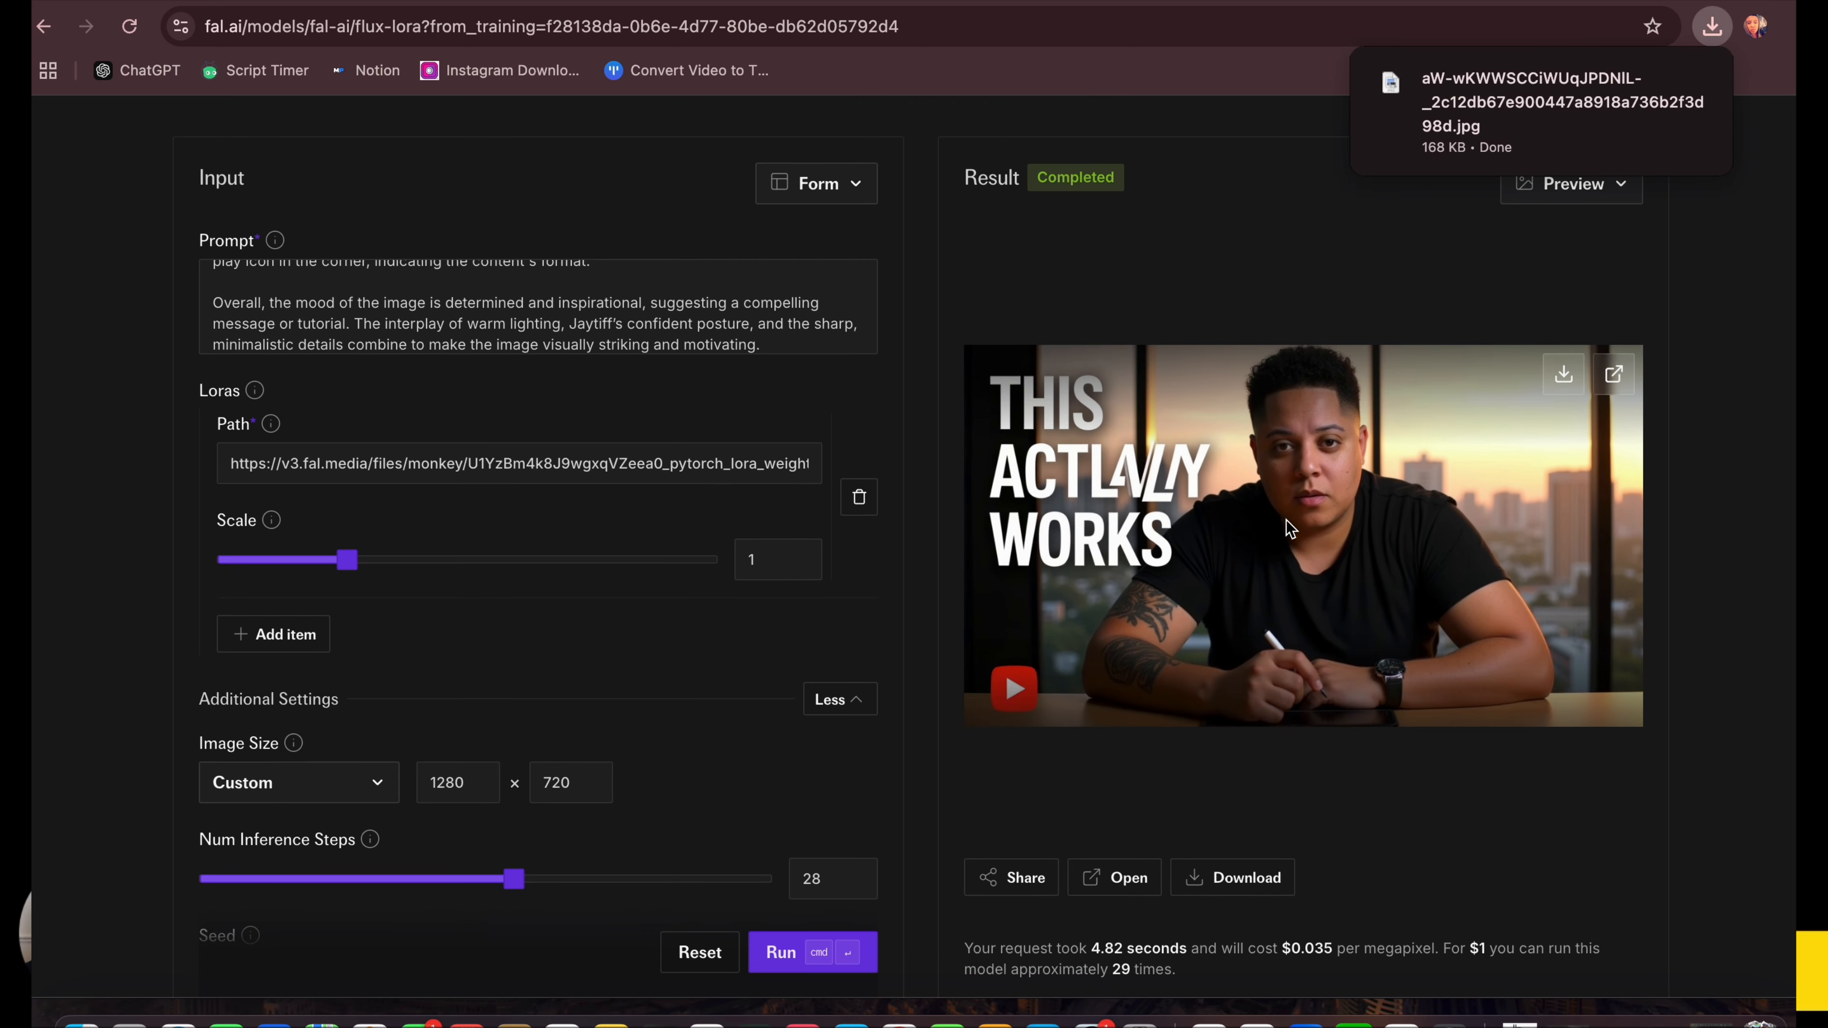
pyautogui.moveTo(1648, 87)
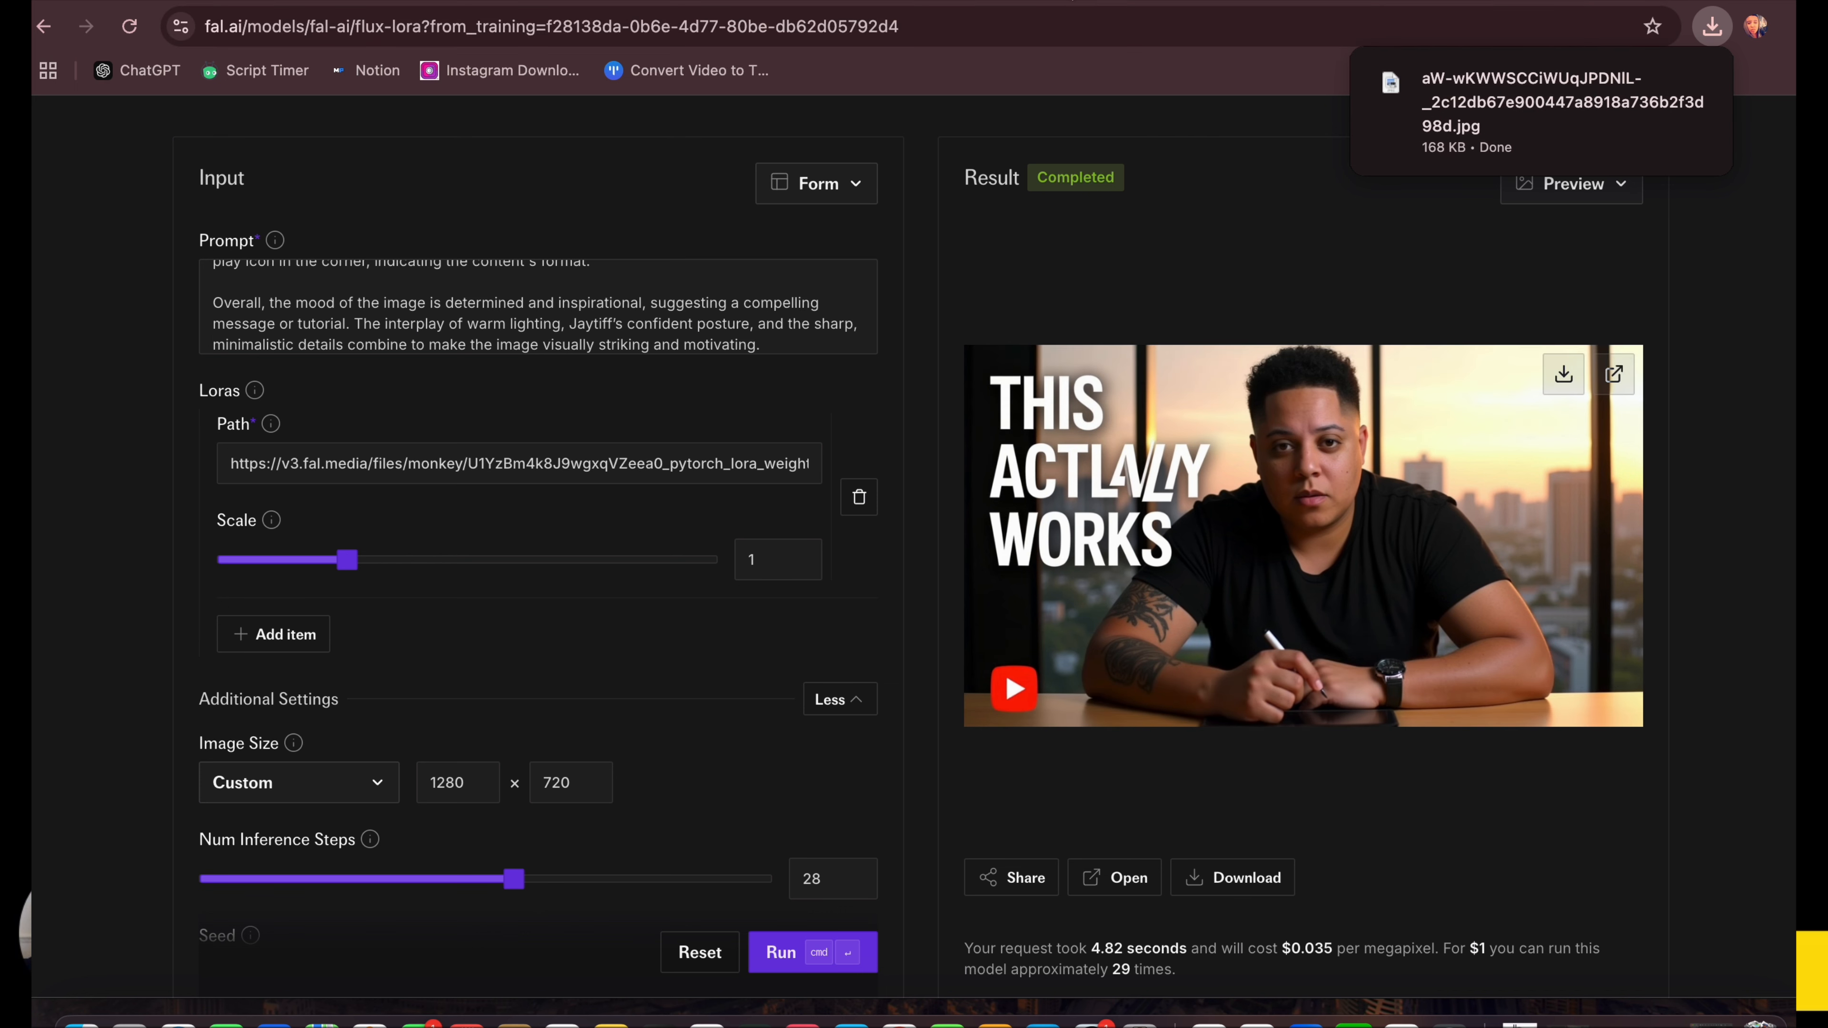
pyautogui.press('super+t')
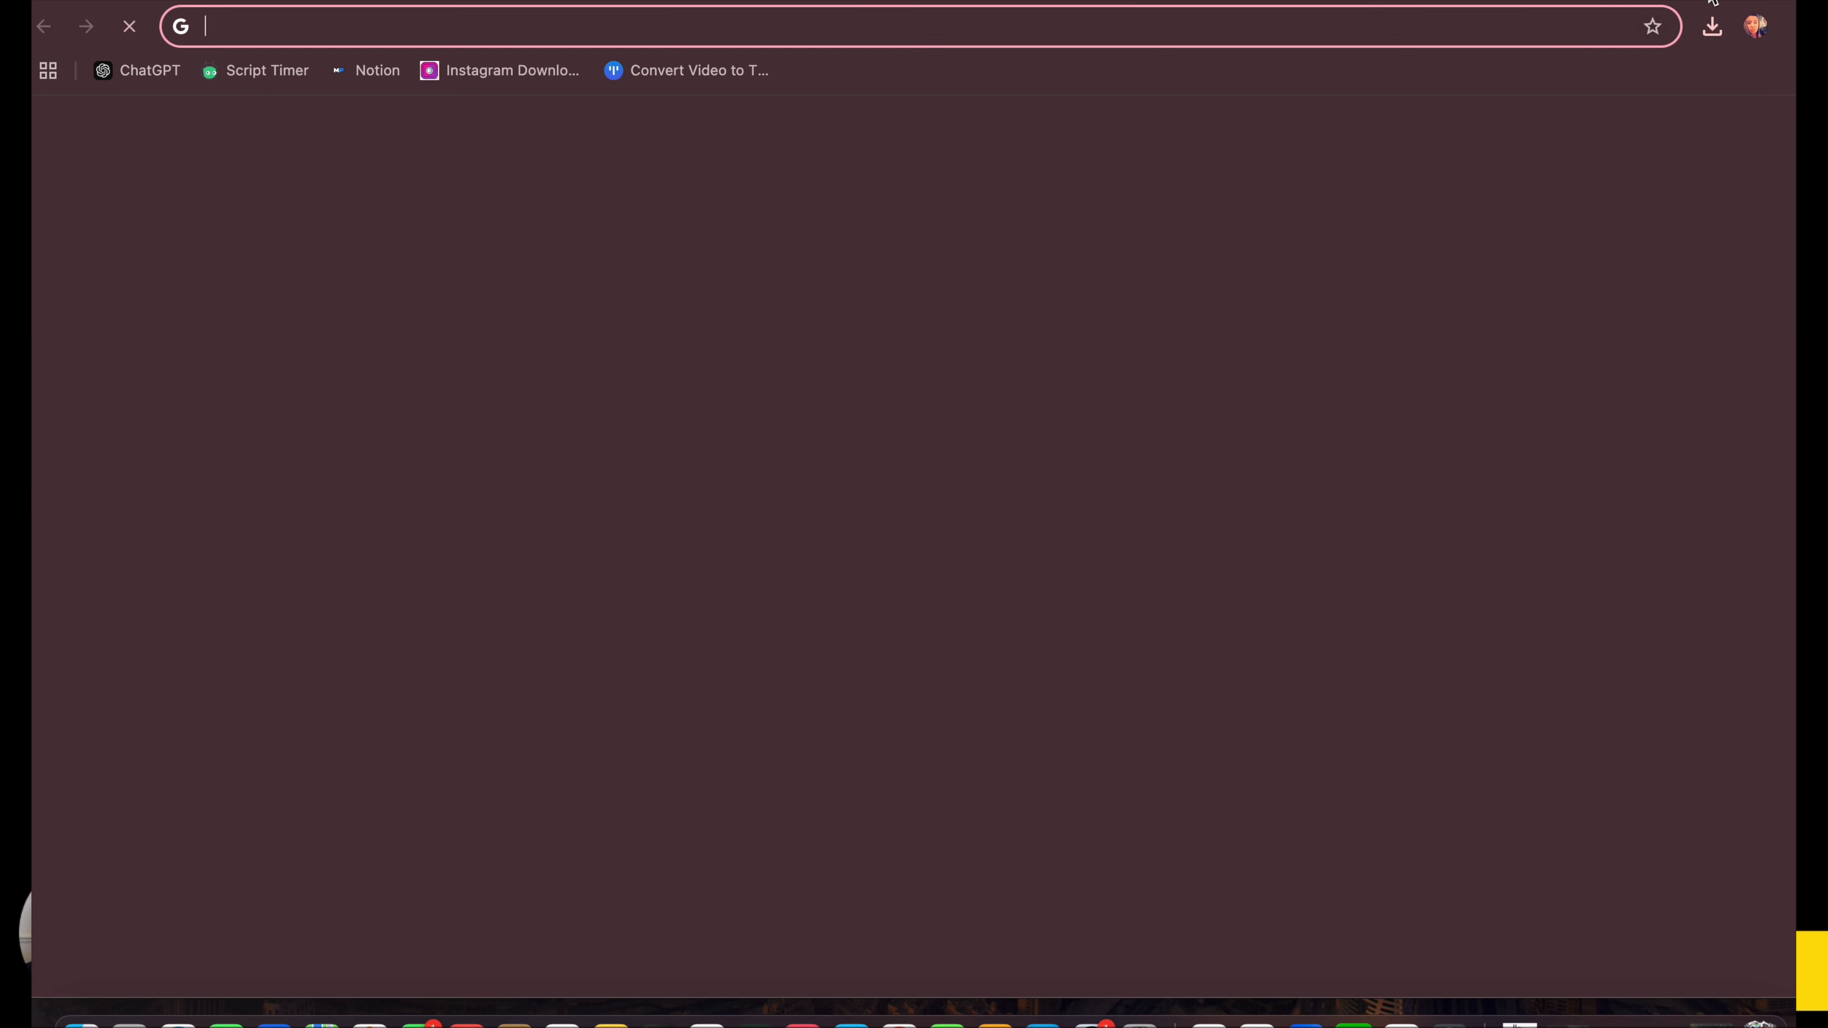
# Step: Go to canva.com and open the recent YouTube thumbnail design showing the person with a laptop on the beach
pyautogui.write('canva.c')
pyautogui.press('Return')
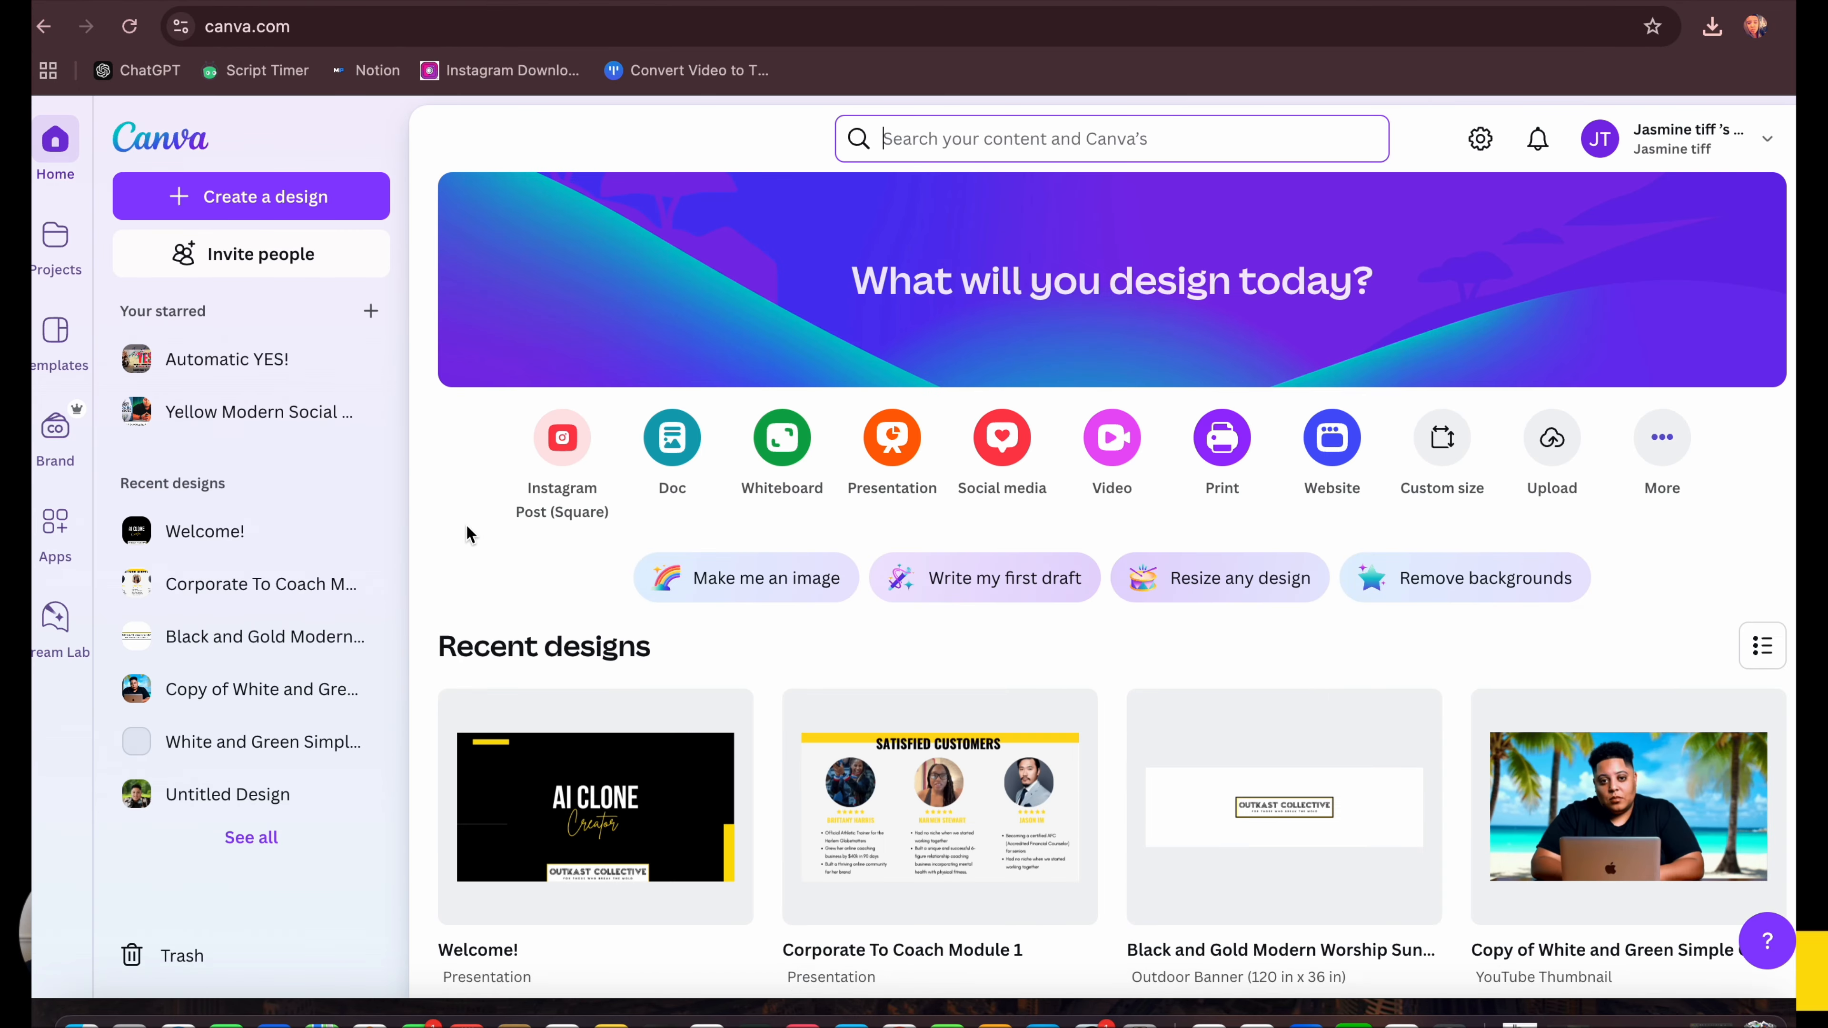
pyautogui.scroll(-1, 465, 523)
pyautogui.scroll(1, 466, 526)
pyautogui.click(950, 147)
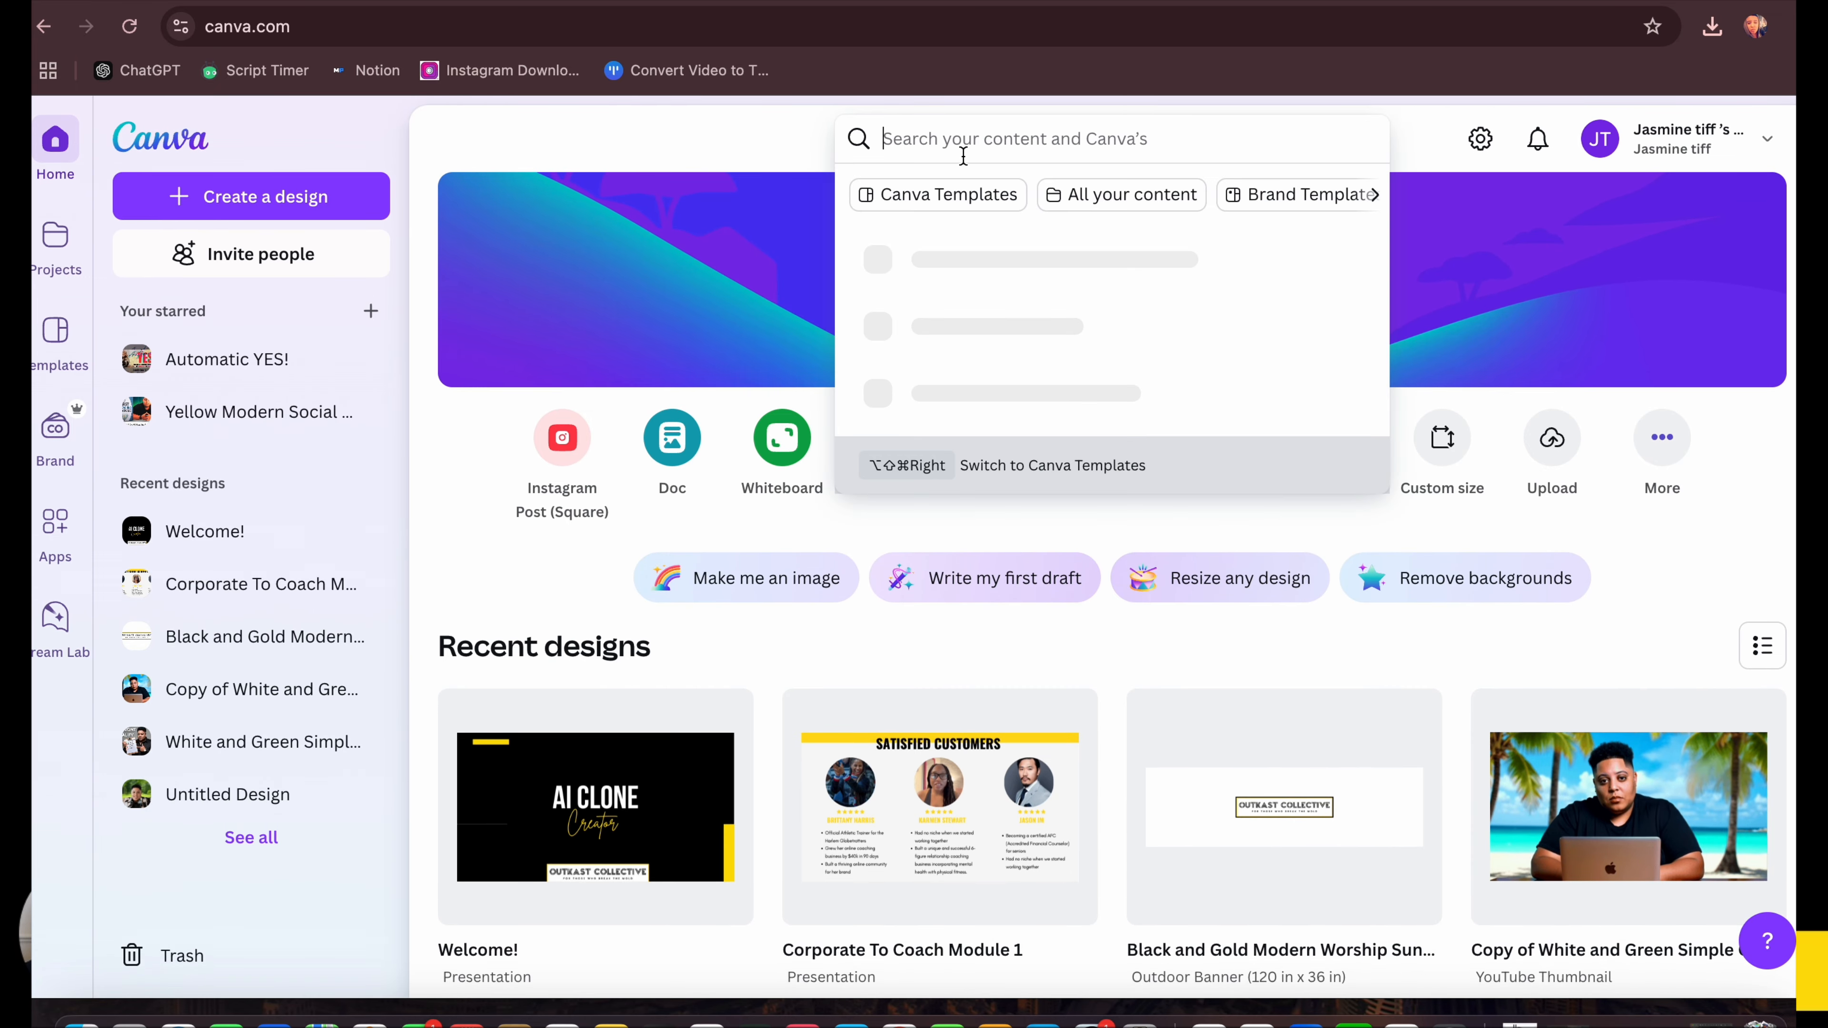
pyautogui.click(1630, 779)
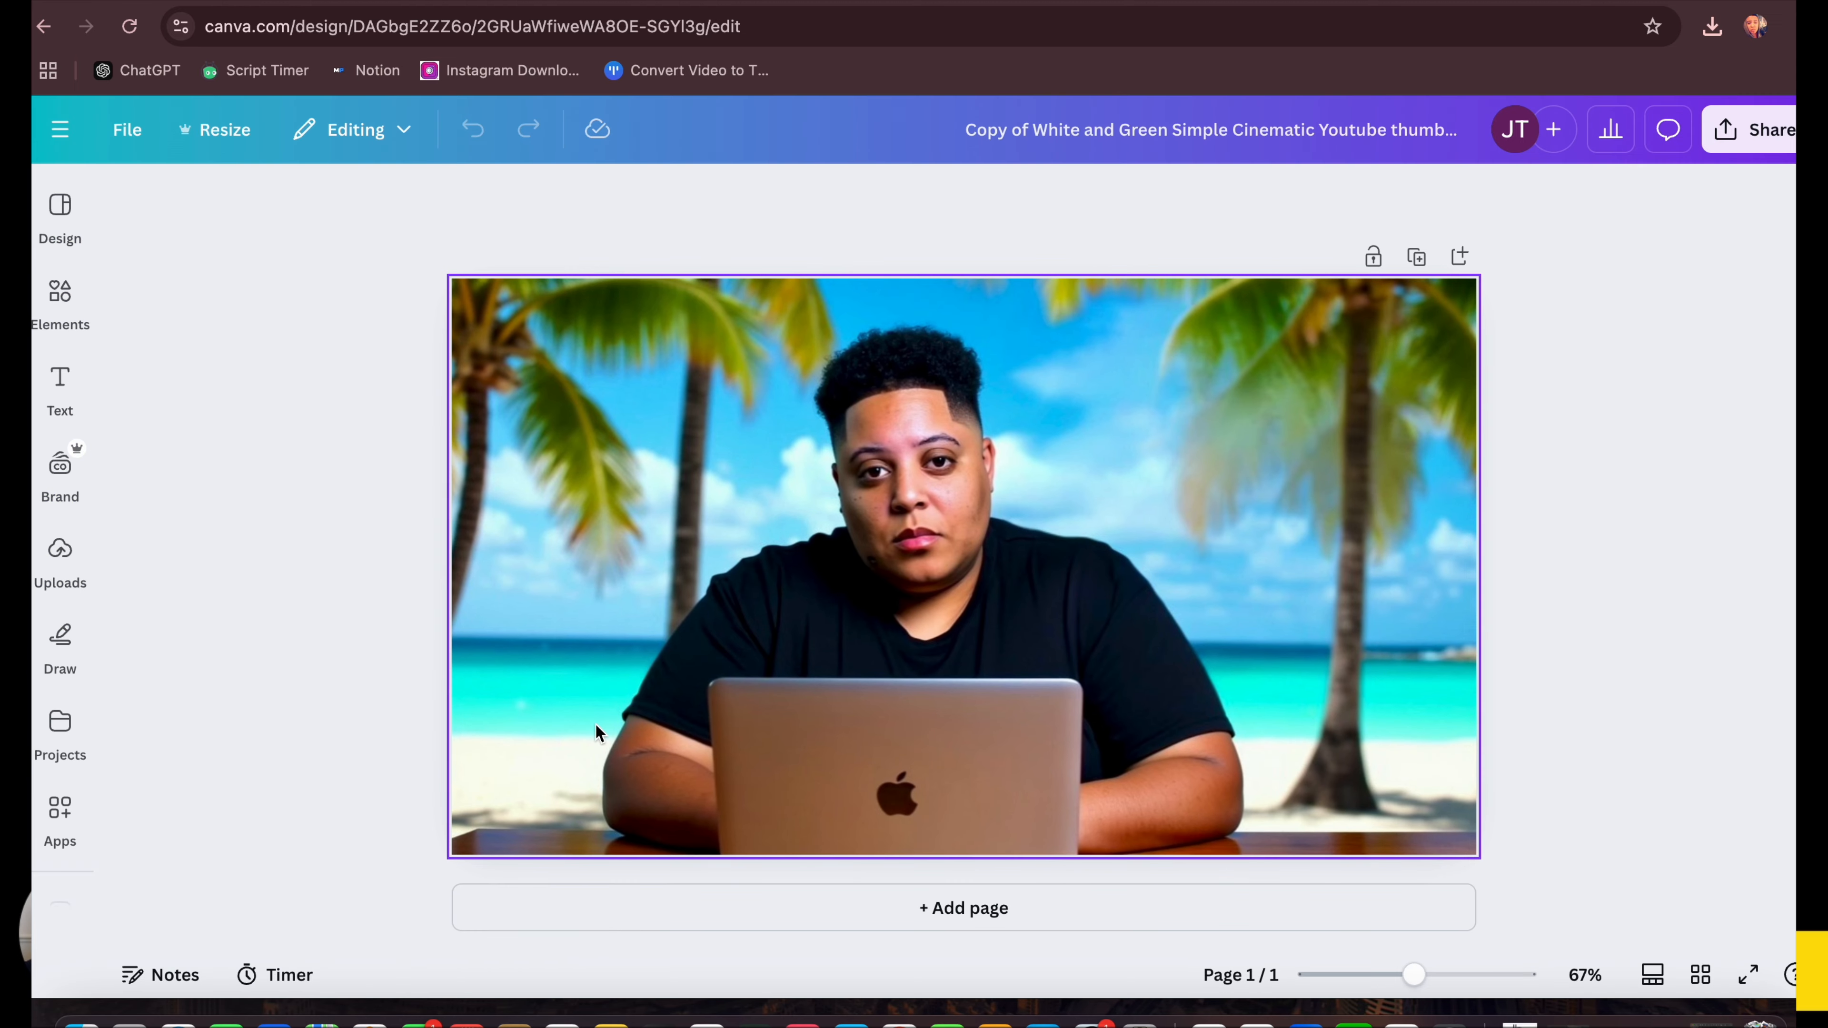
pyautogui.click(698, 625)
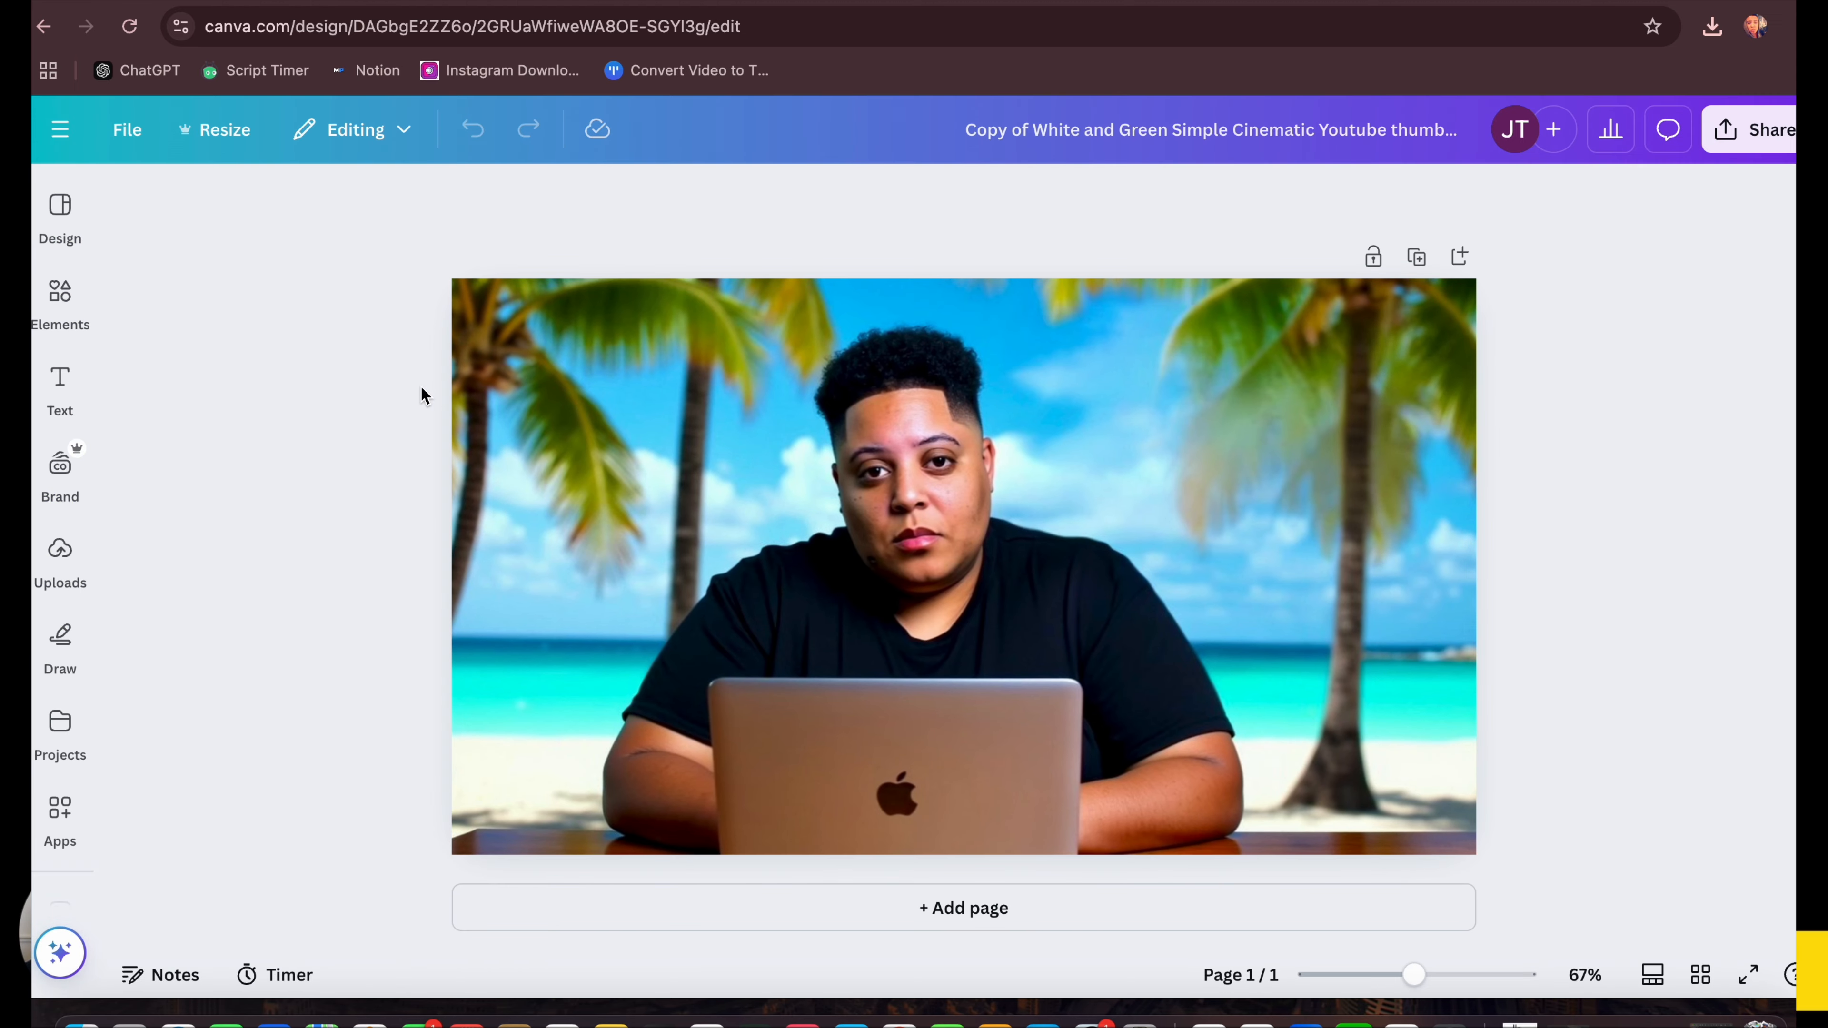
# Step: Add a blank second page and upload today's generated thumbnail JPG from the Downloads folder
pyautogui.click(963, 913)
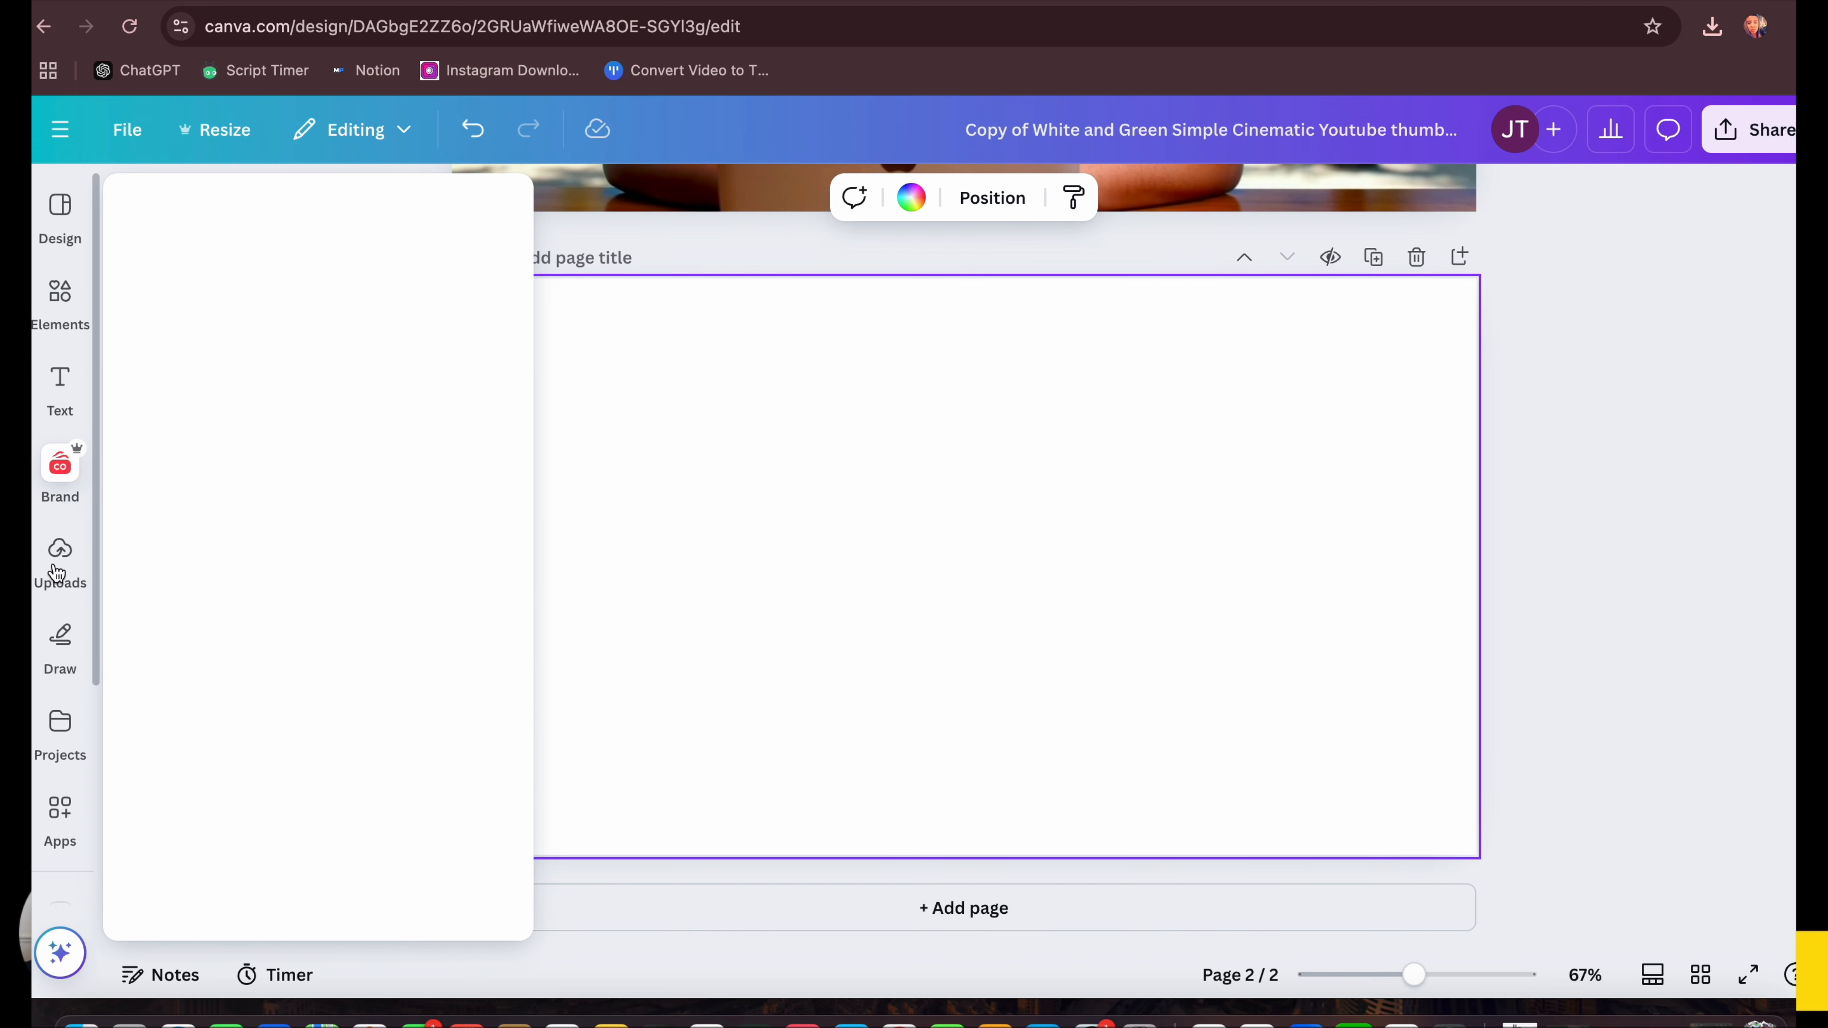
pyautogui.moveTo(56, 572)
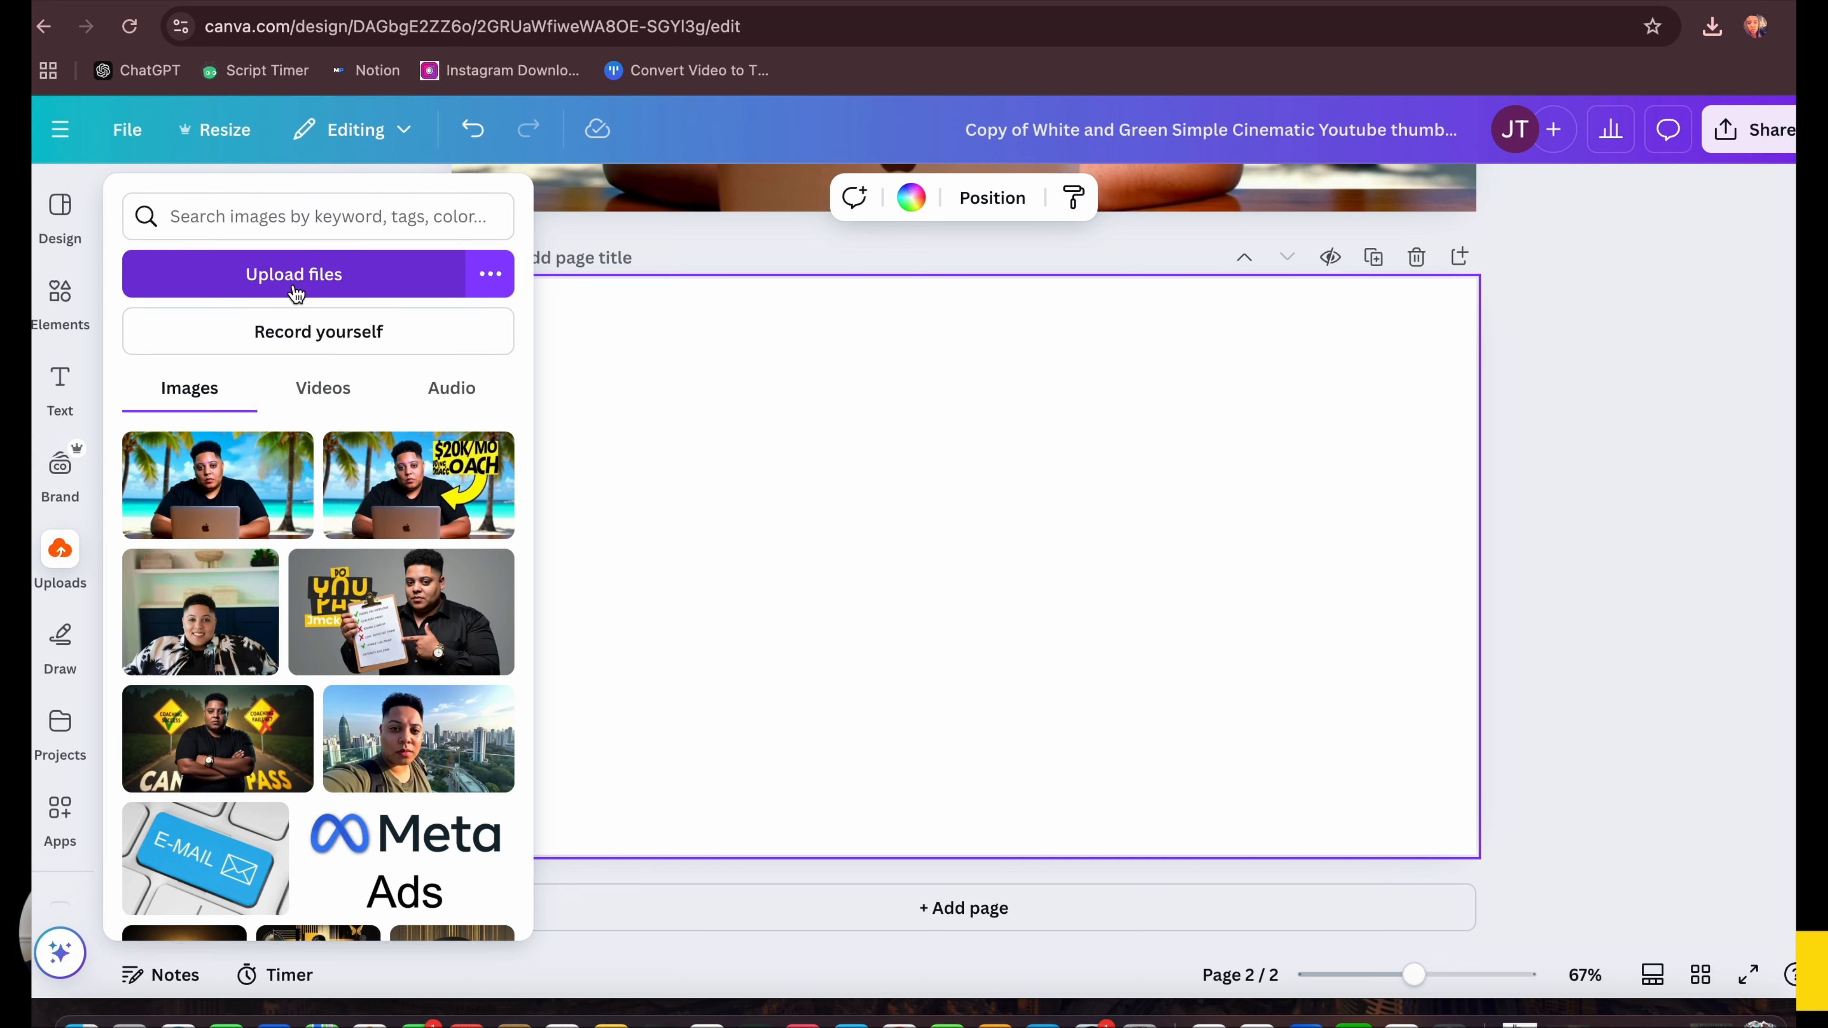
pyautogui.click(290, 294)
pyautogui.click(703, 340)
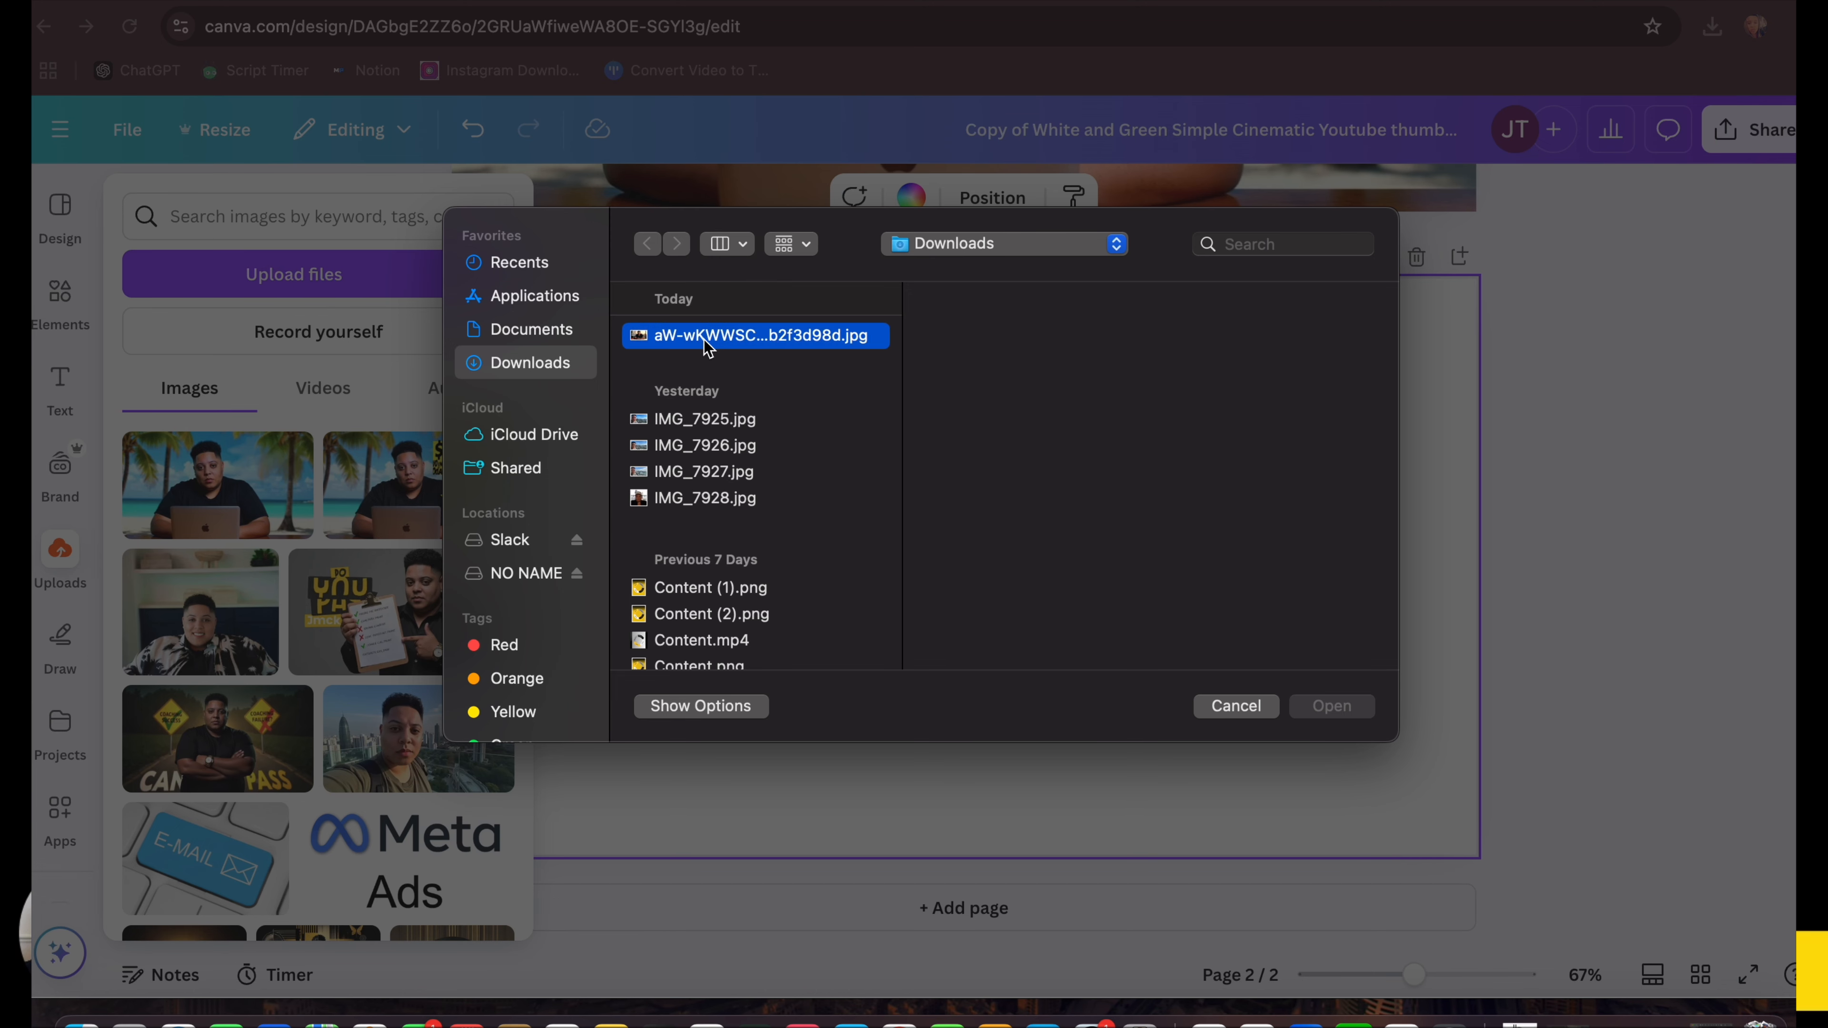
pyautogui.click(1328, 707)
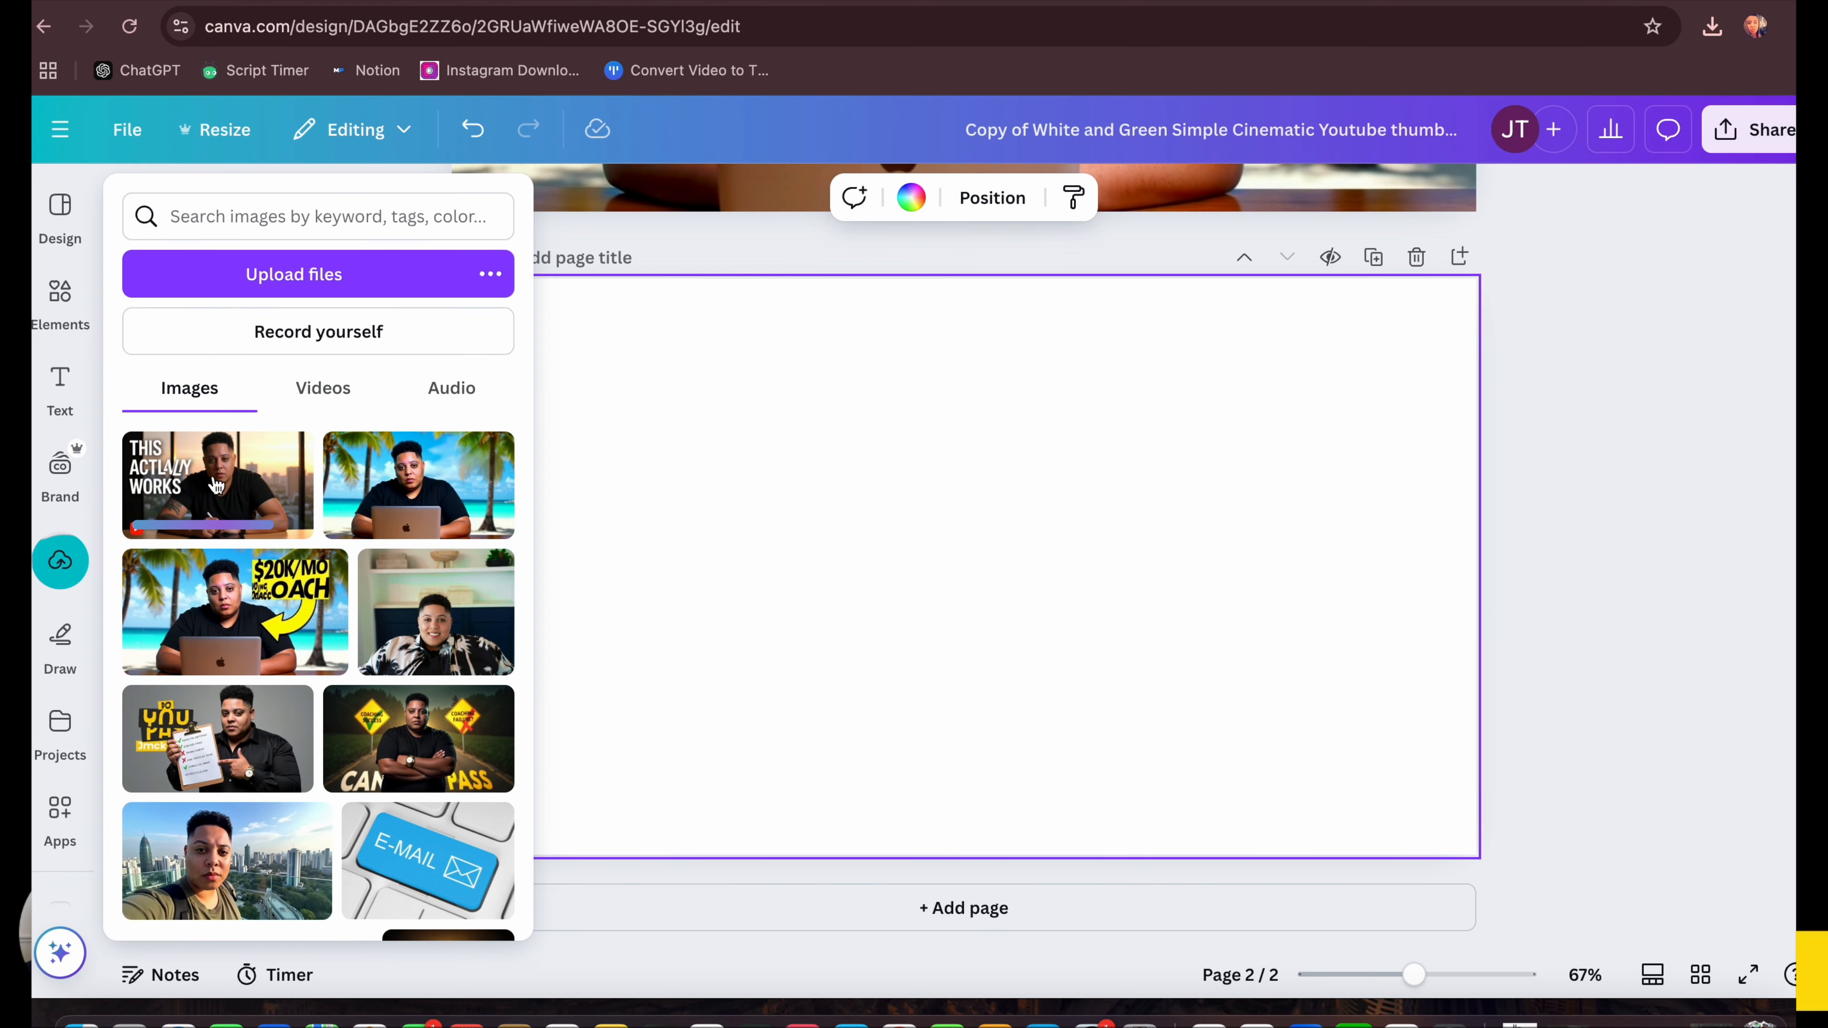
# Step: Place the uploaded thumbnail on page 2 and enlarge it to fill the whole page
pyautogui.click(217, 507)
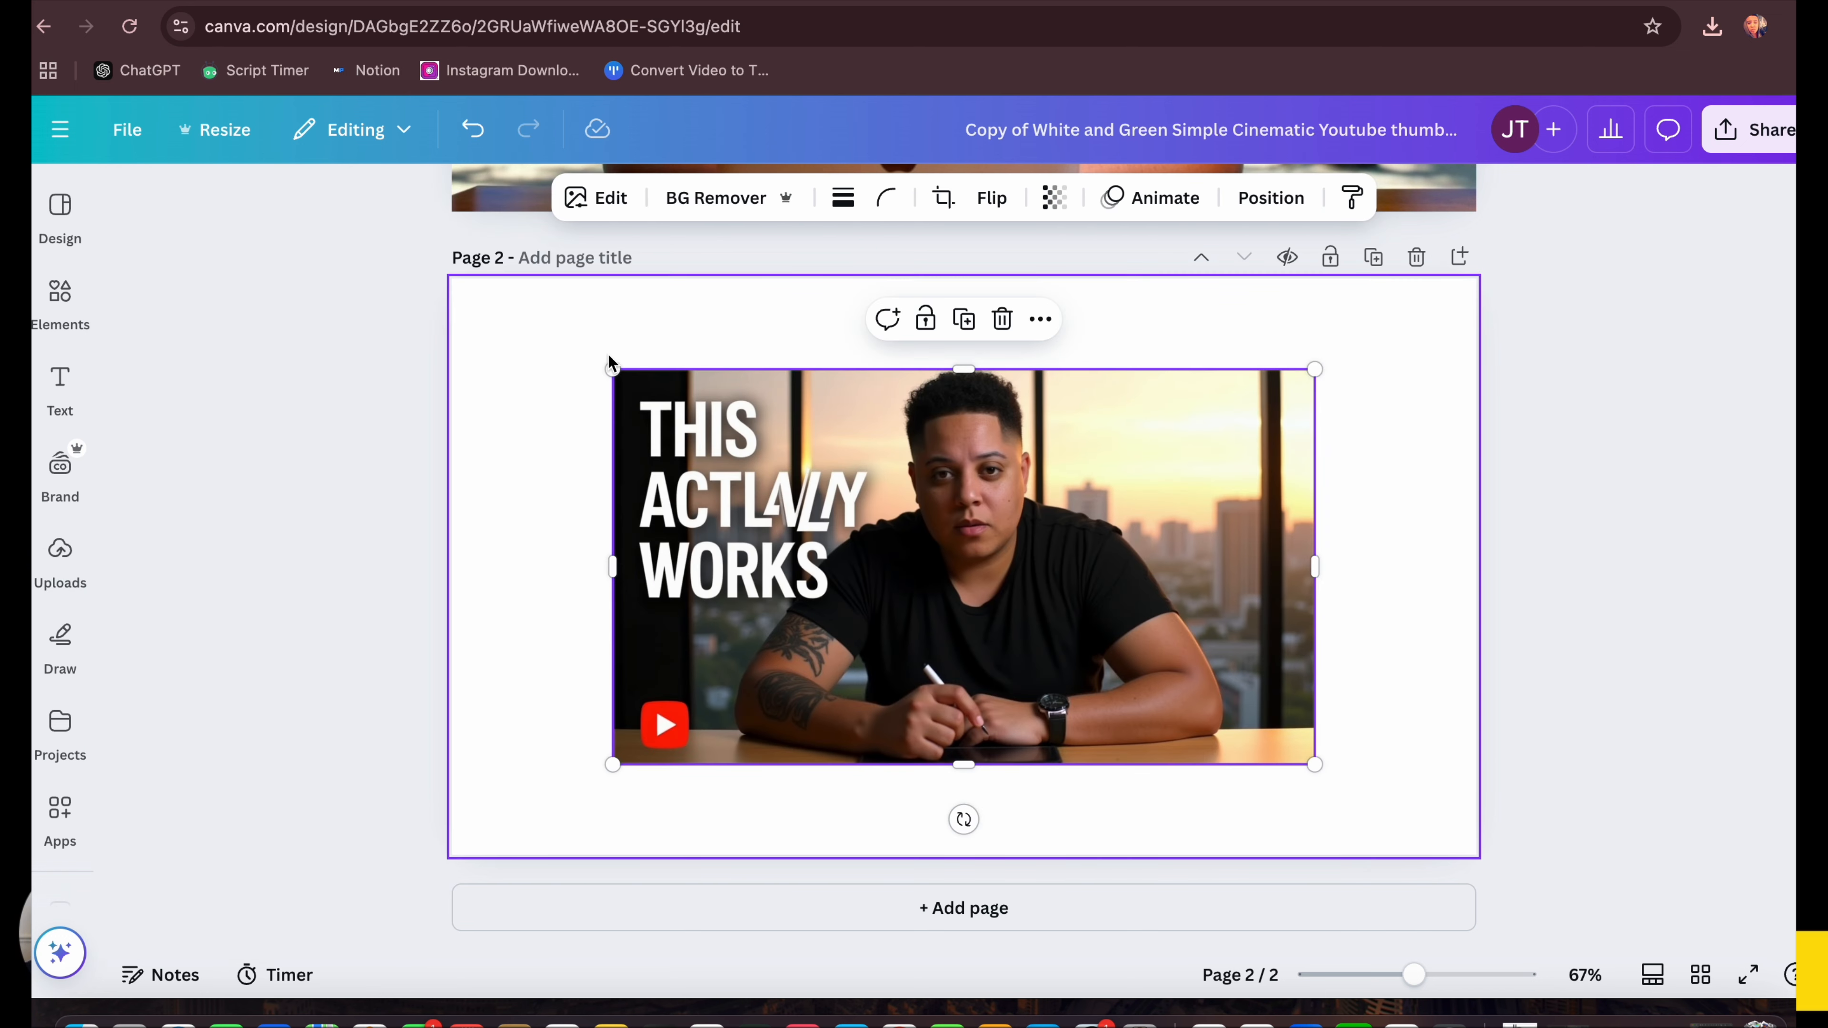
pyautogui.moveTo(612, 365); pyautogui.dragTo(446, 281)
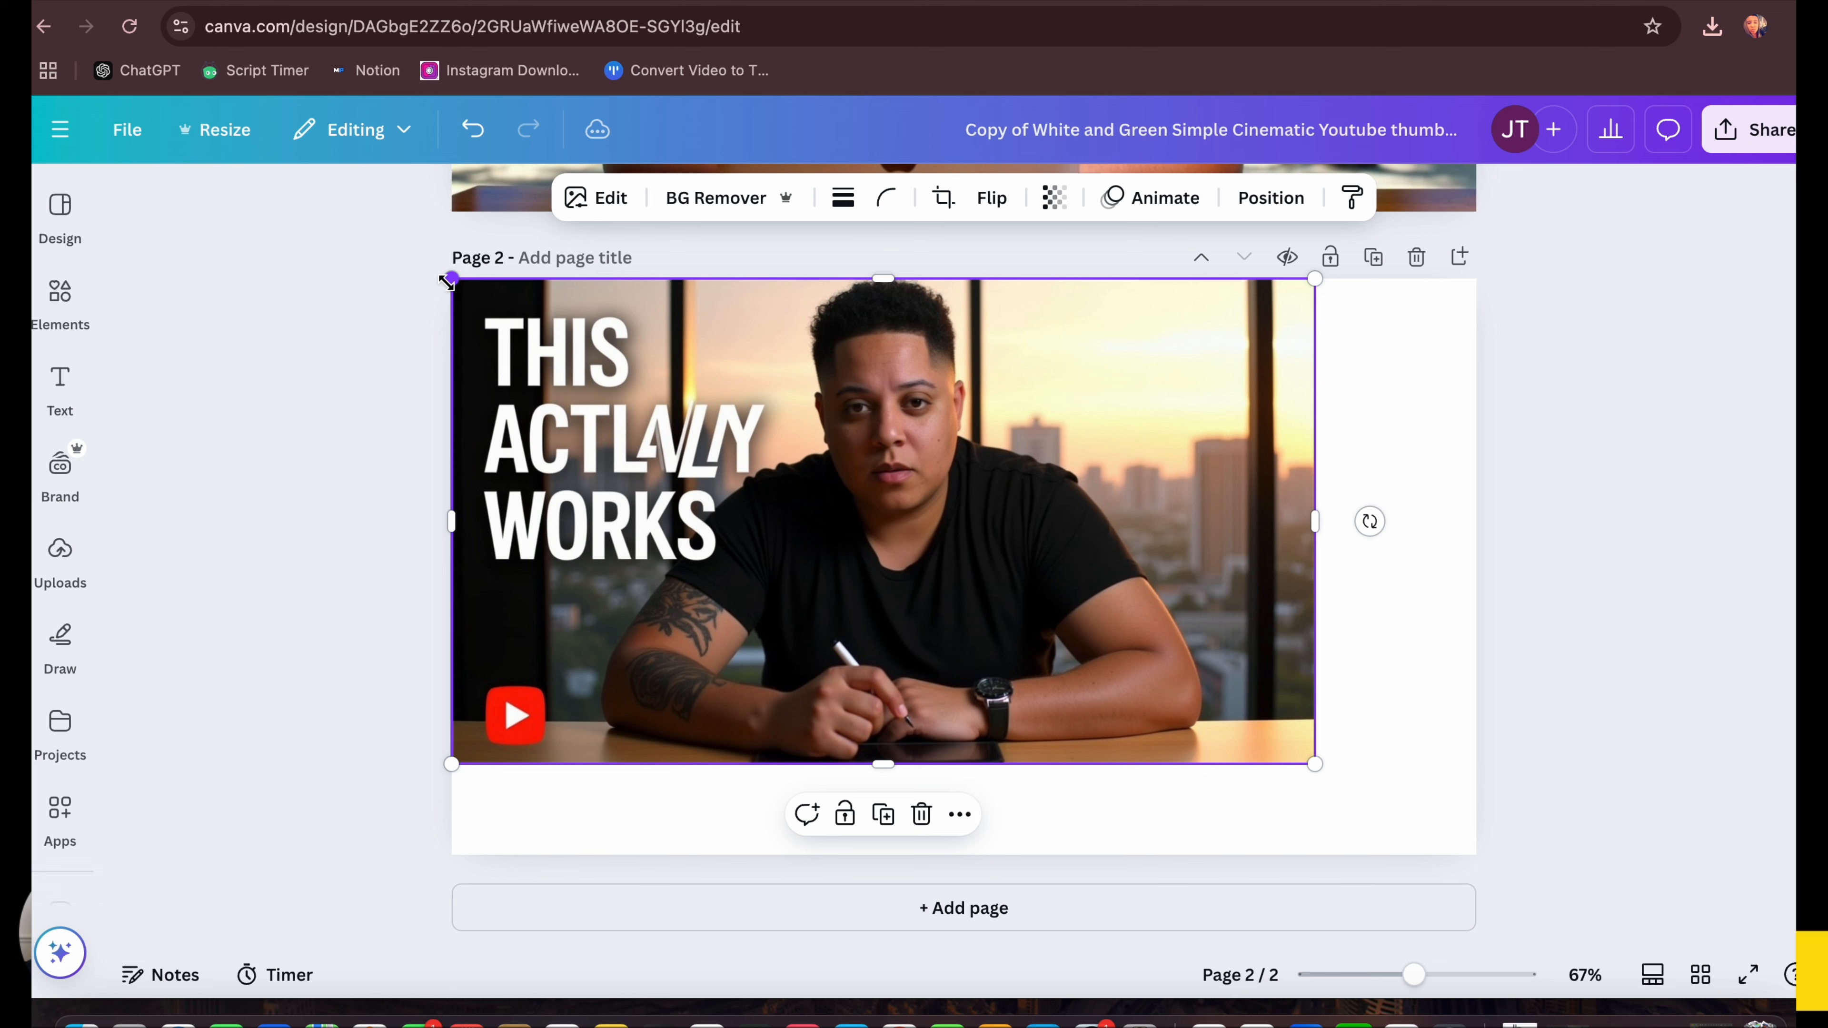
pyautogui.moveTo(1313, 762); pyautogui.dragTo(1477, 854)
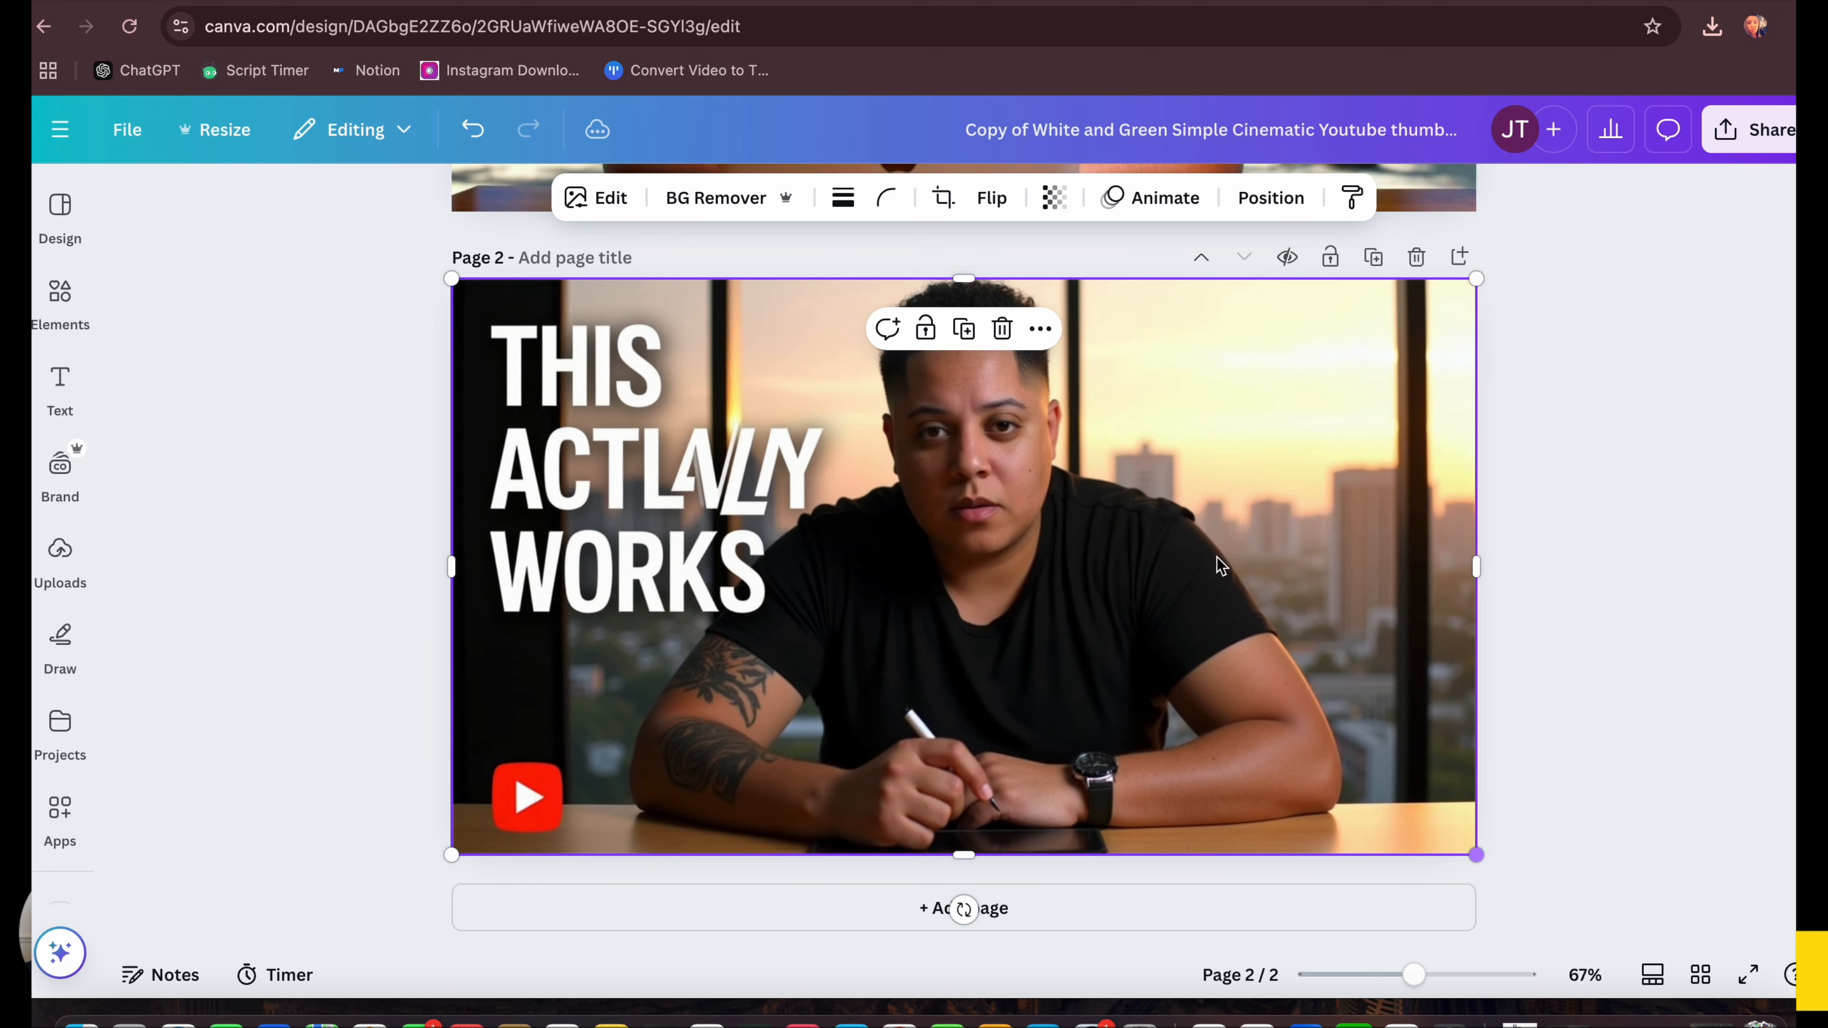
pyautogui.click(1525, 386)
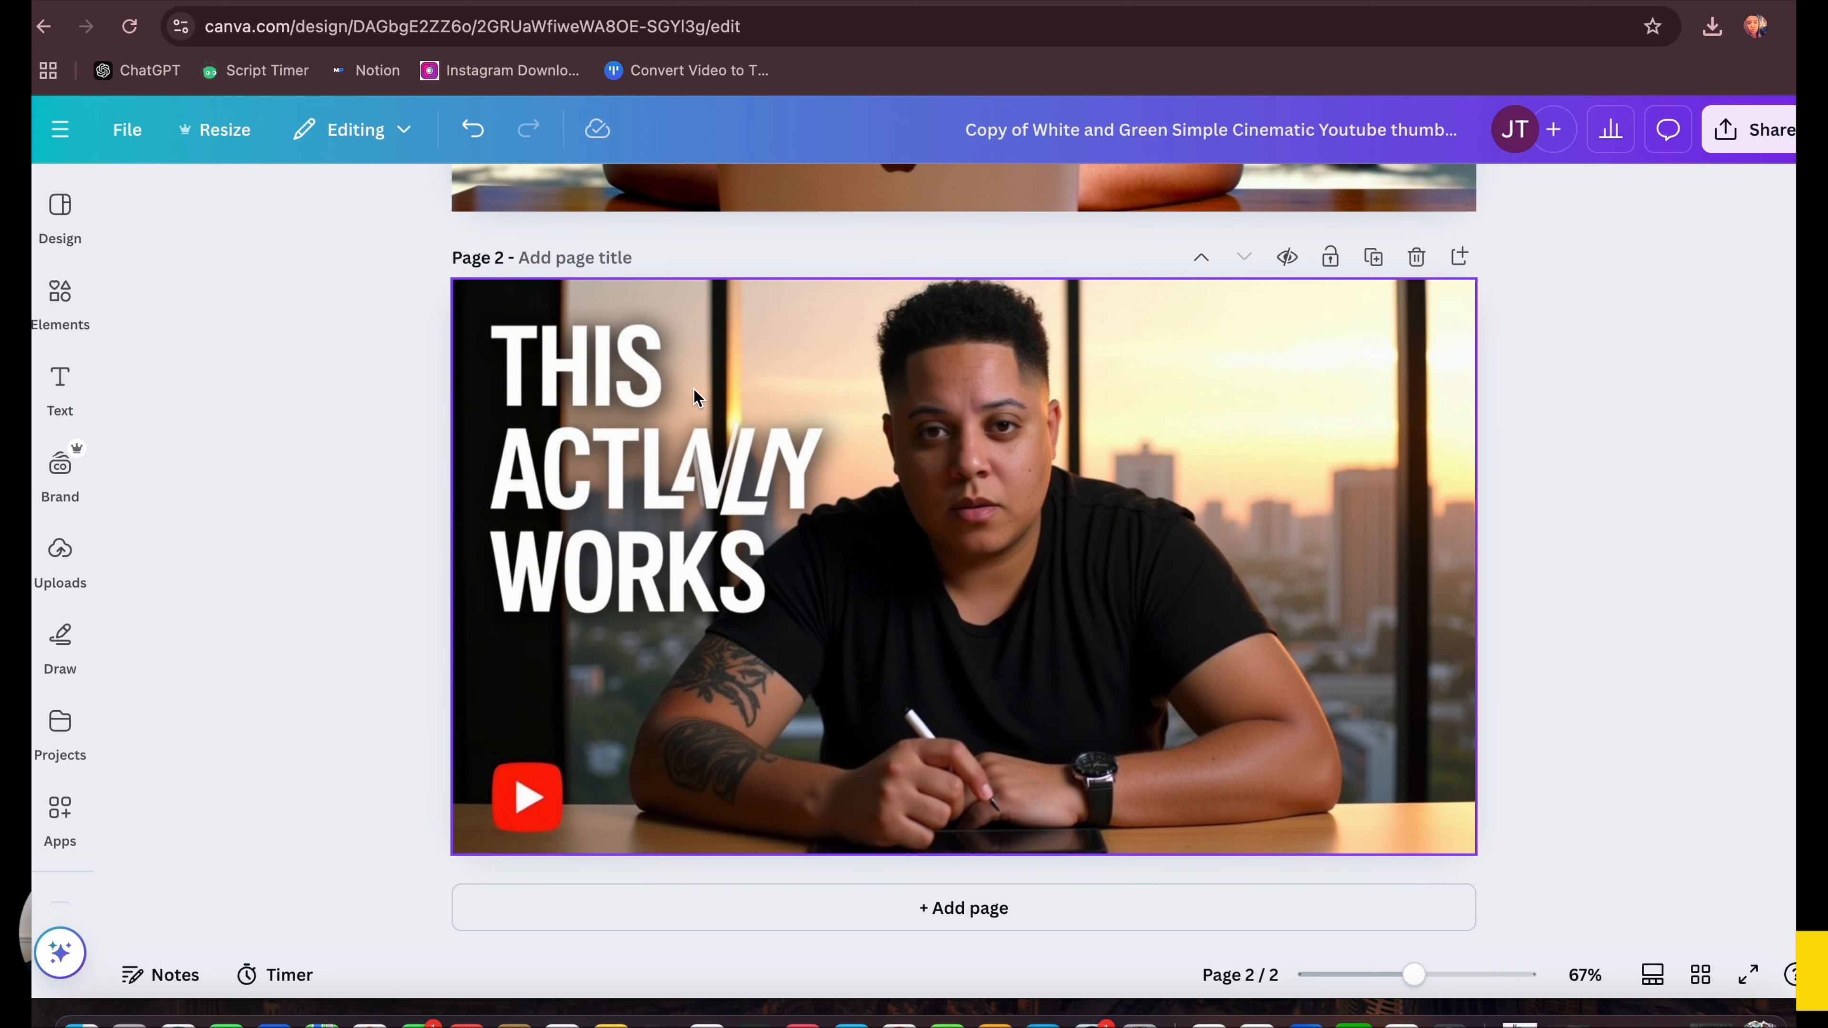
# Step: Erase the garbled word between THIS and WORKS from the image with Magic Eraser, selecting it letter by letter
pyautogui.click(608, 518)
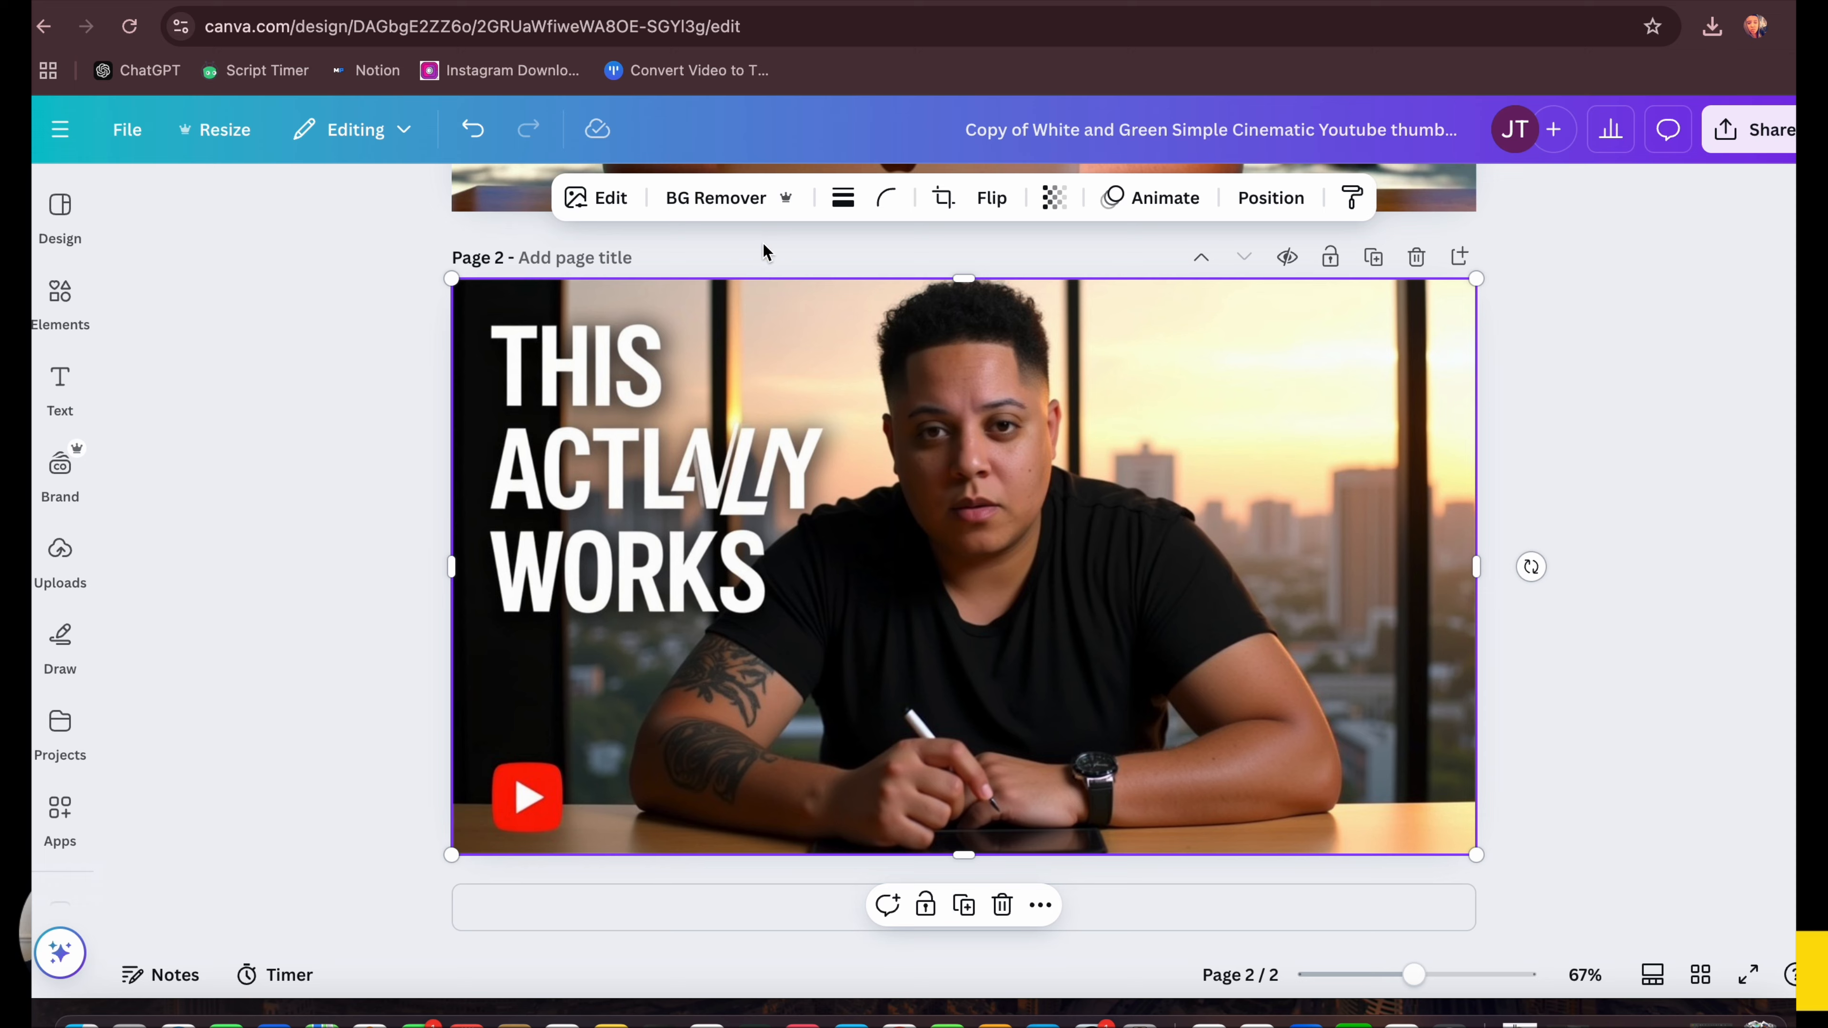
pyautogui.click(604, 197)
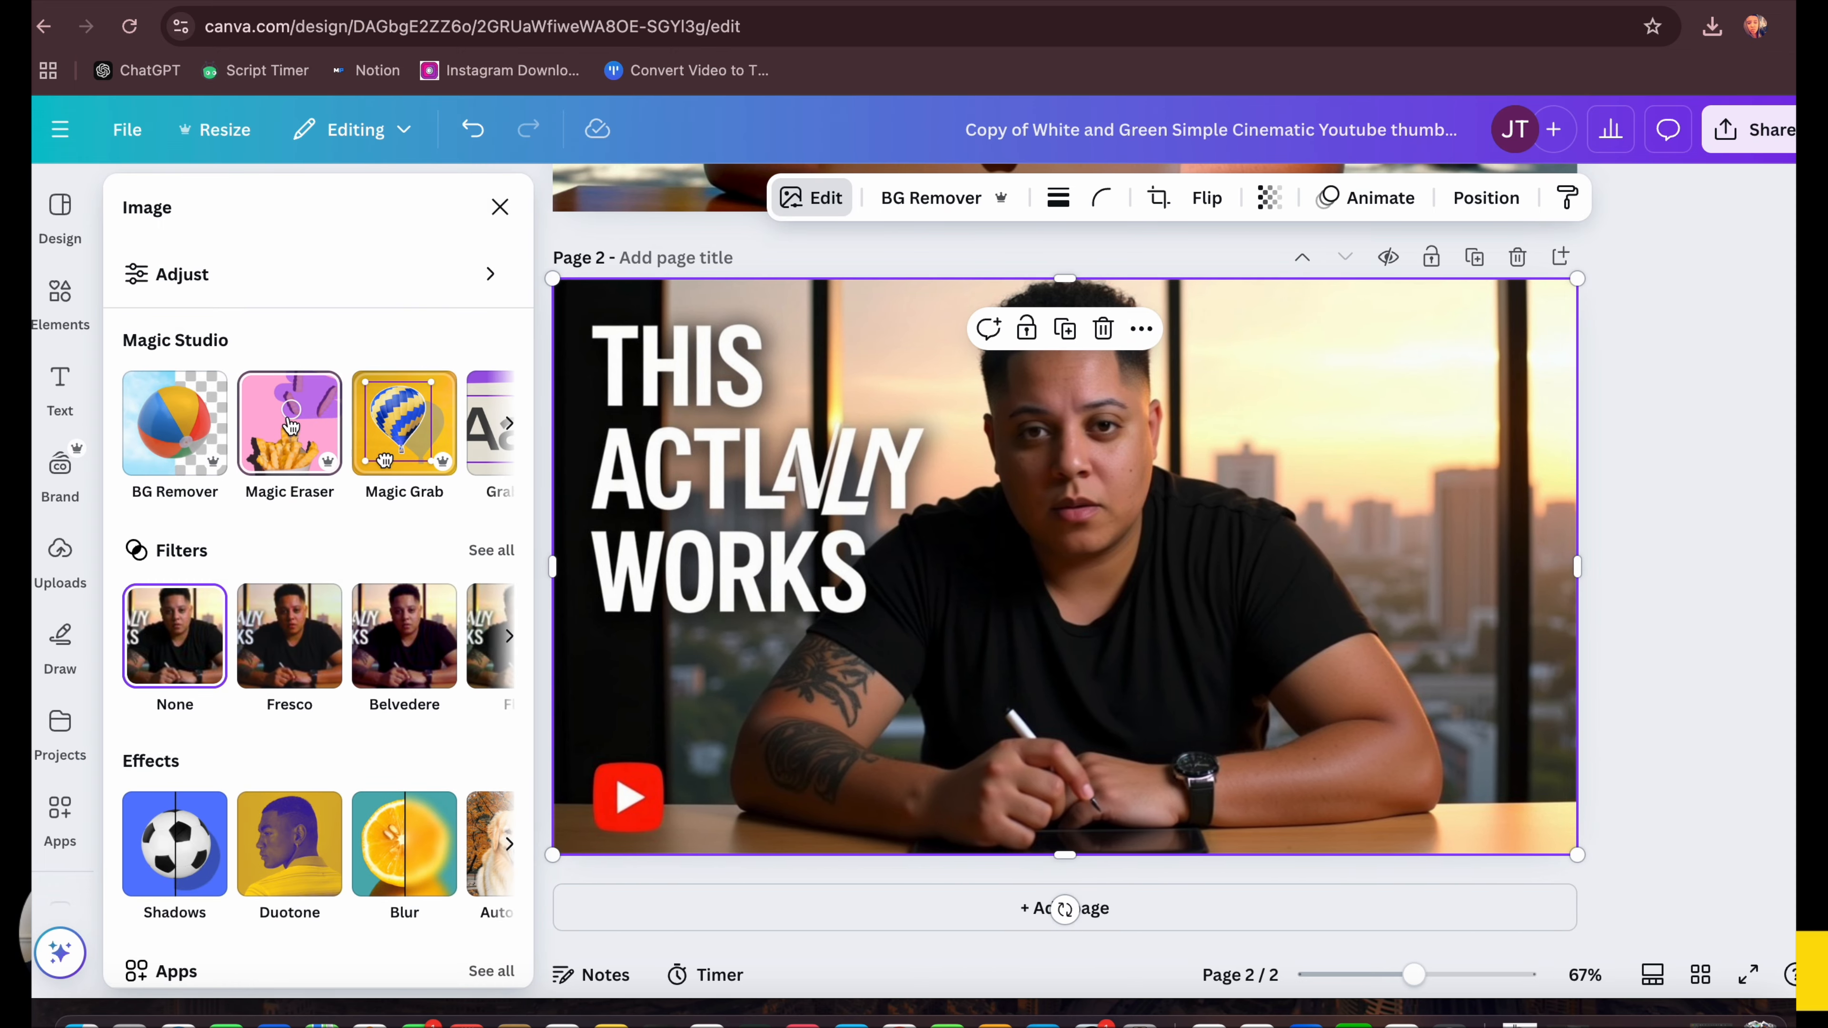
pyautogui.click(306, 459)
pyautogui.click(420, 320)
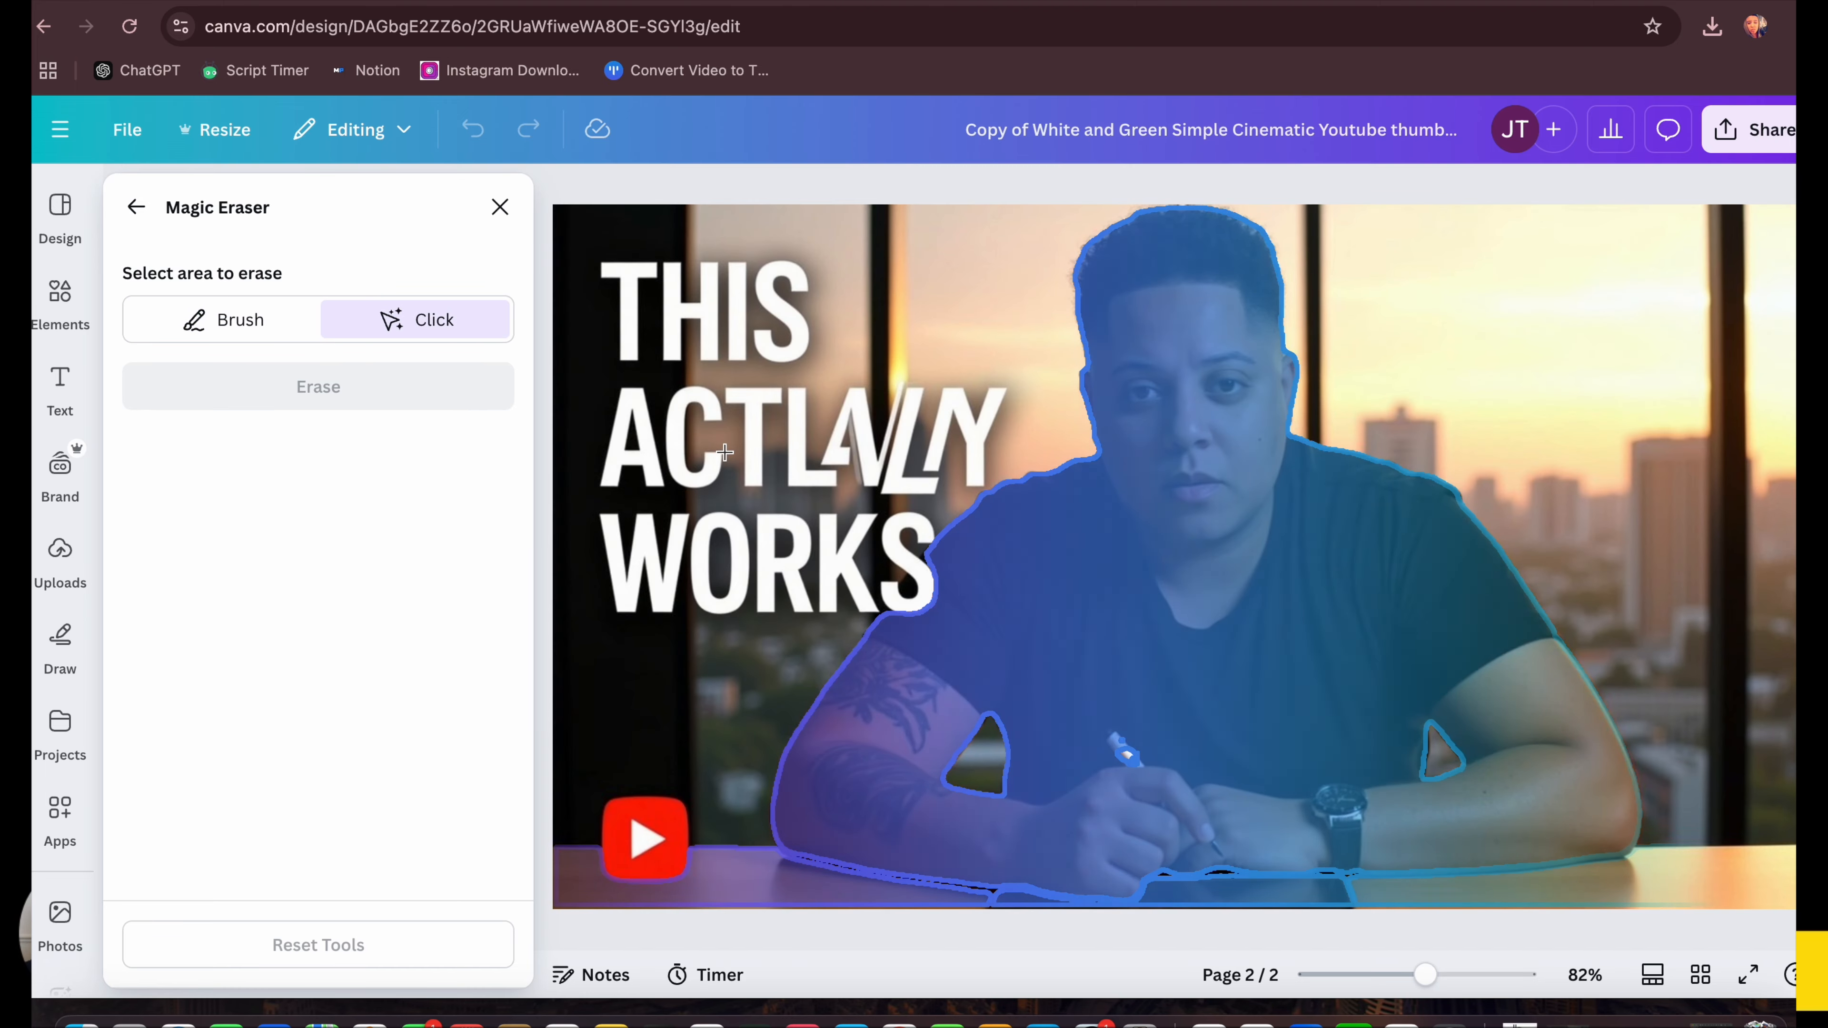
pyautogui.click(640, 412)
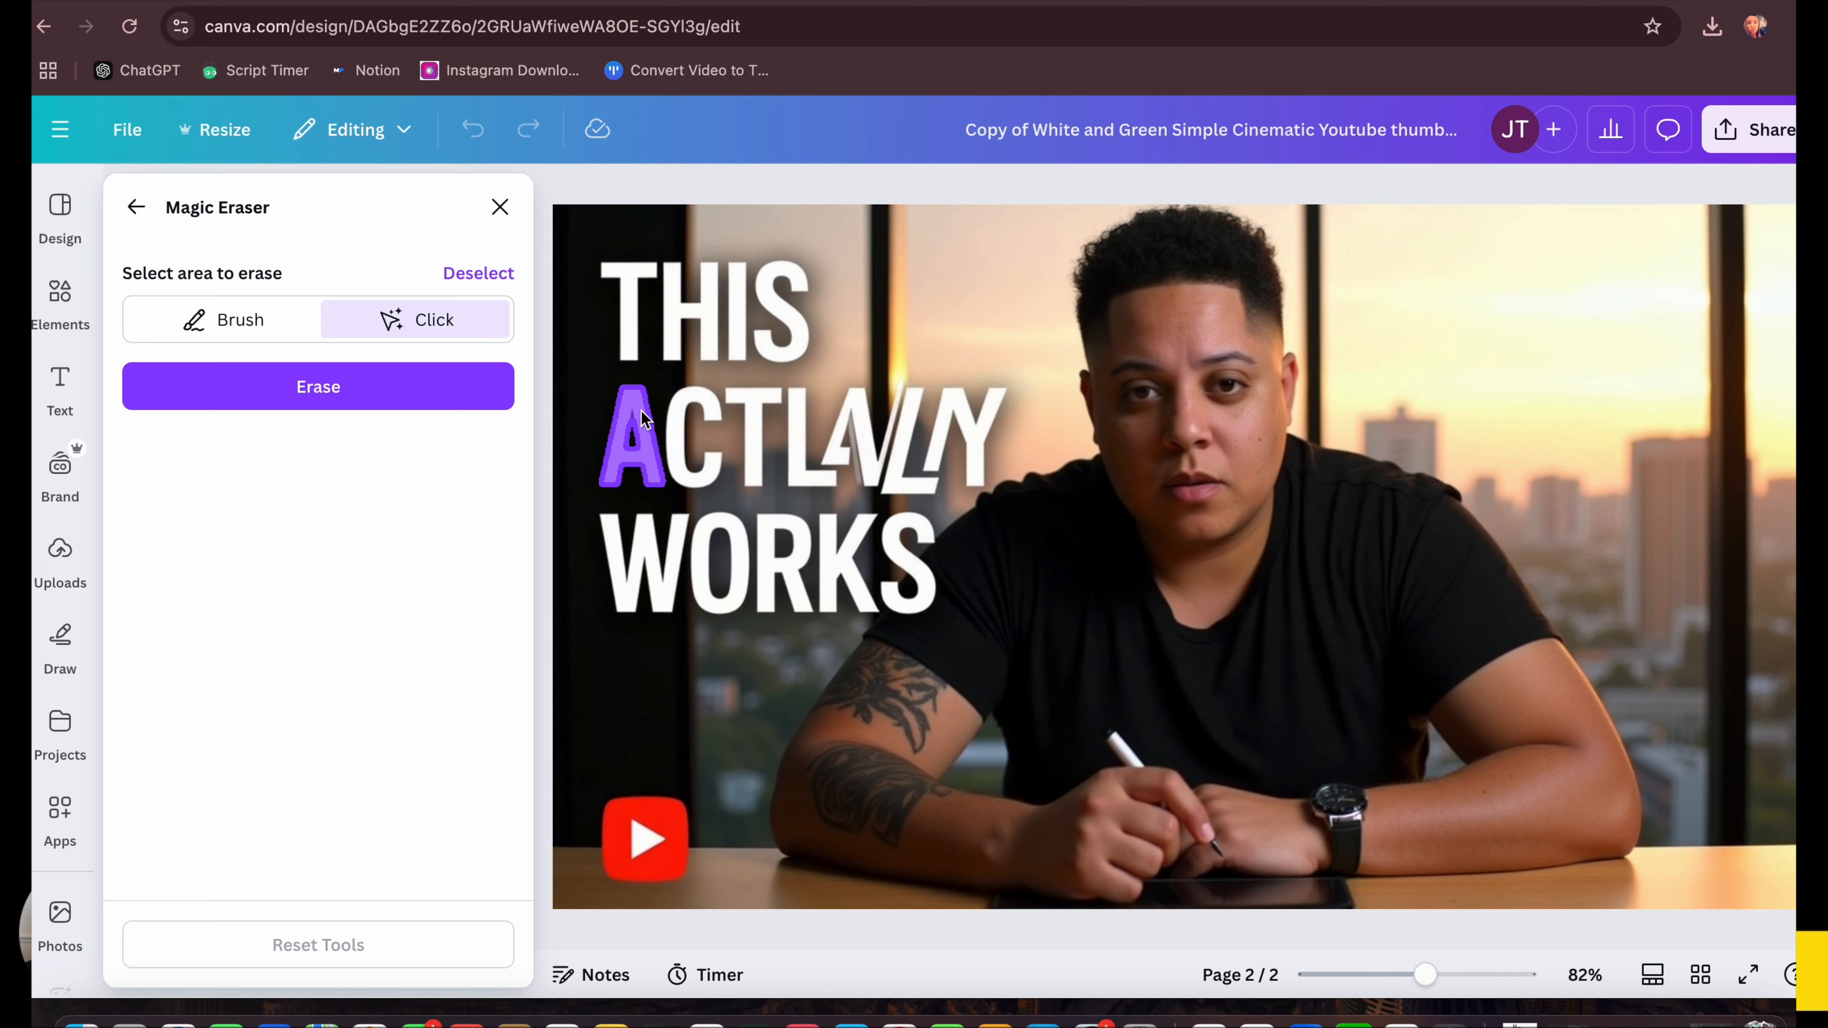
pyautogui.click(695, 408)
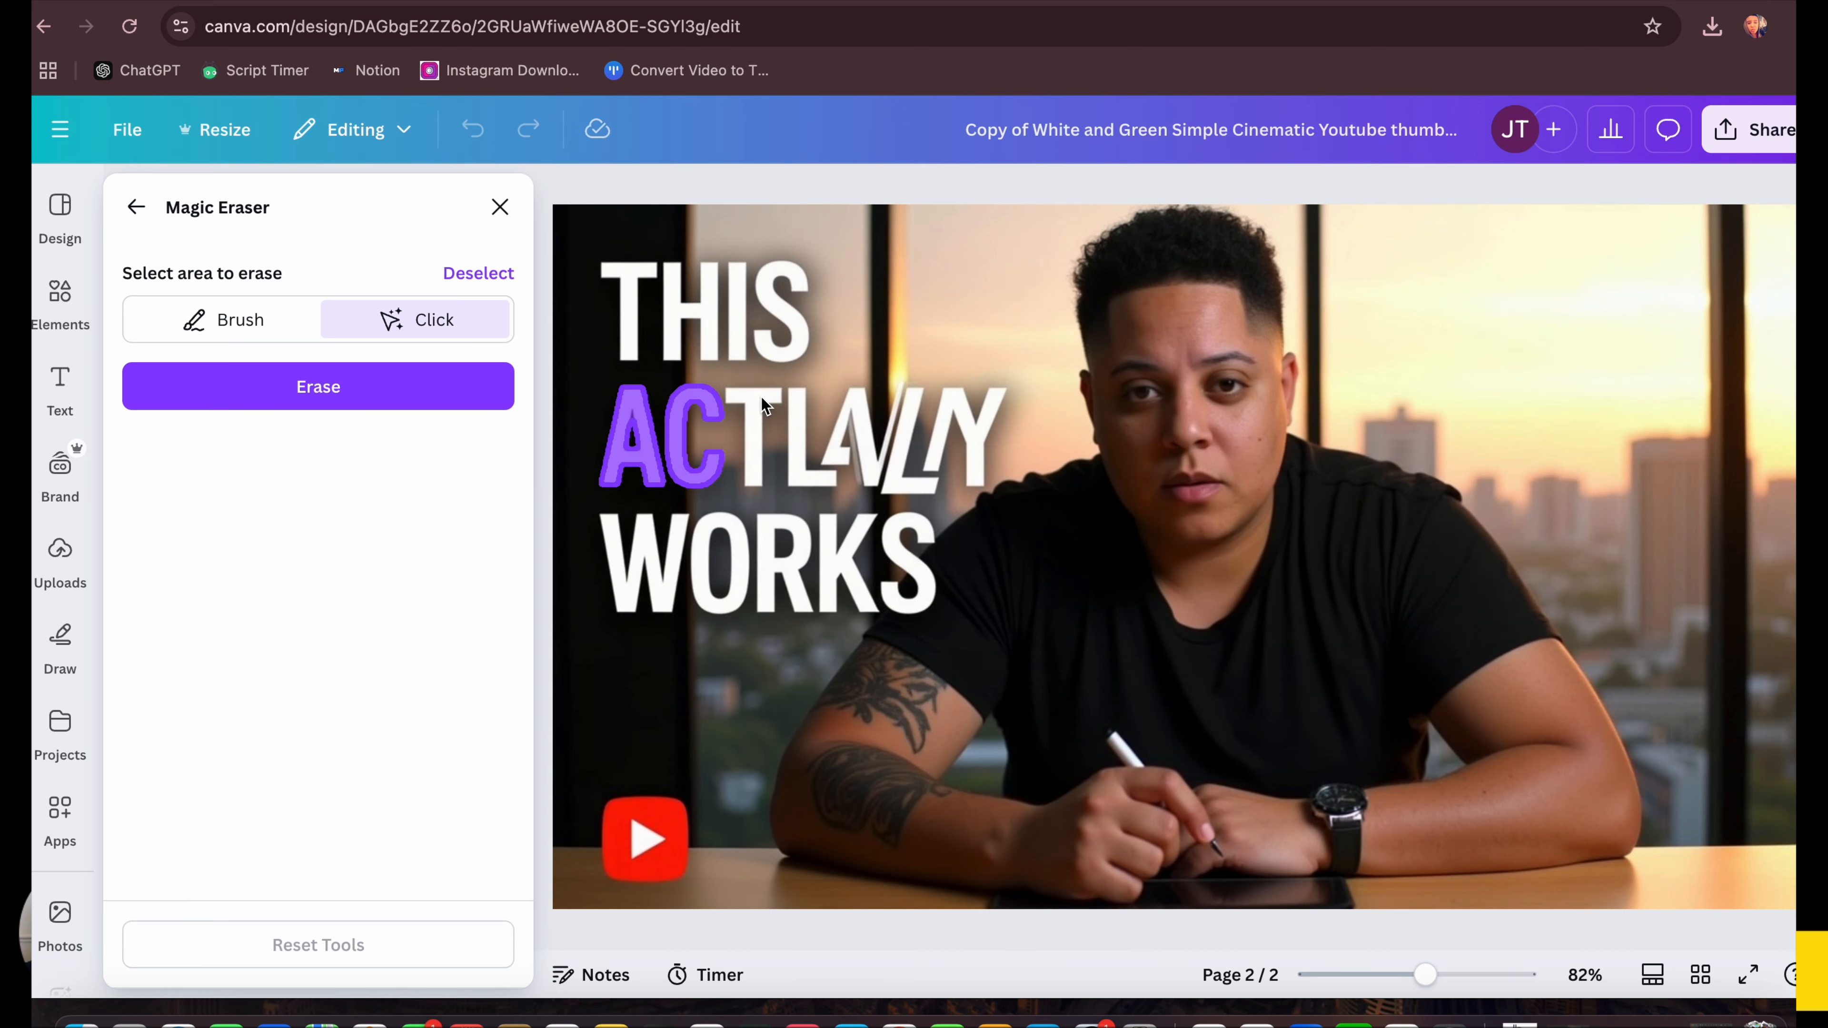
pyautogui.click(761, 398)
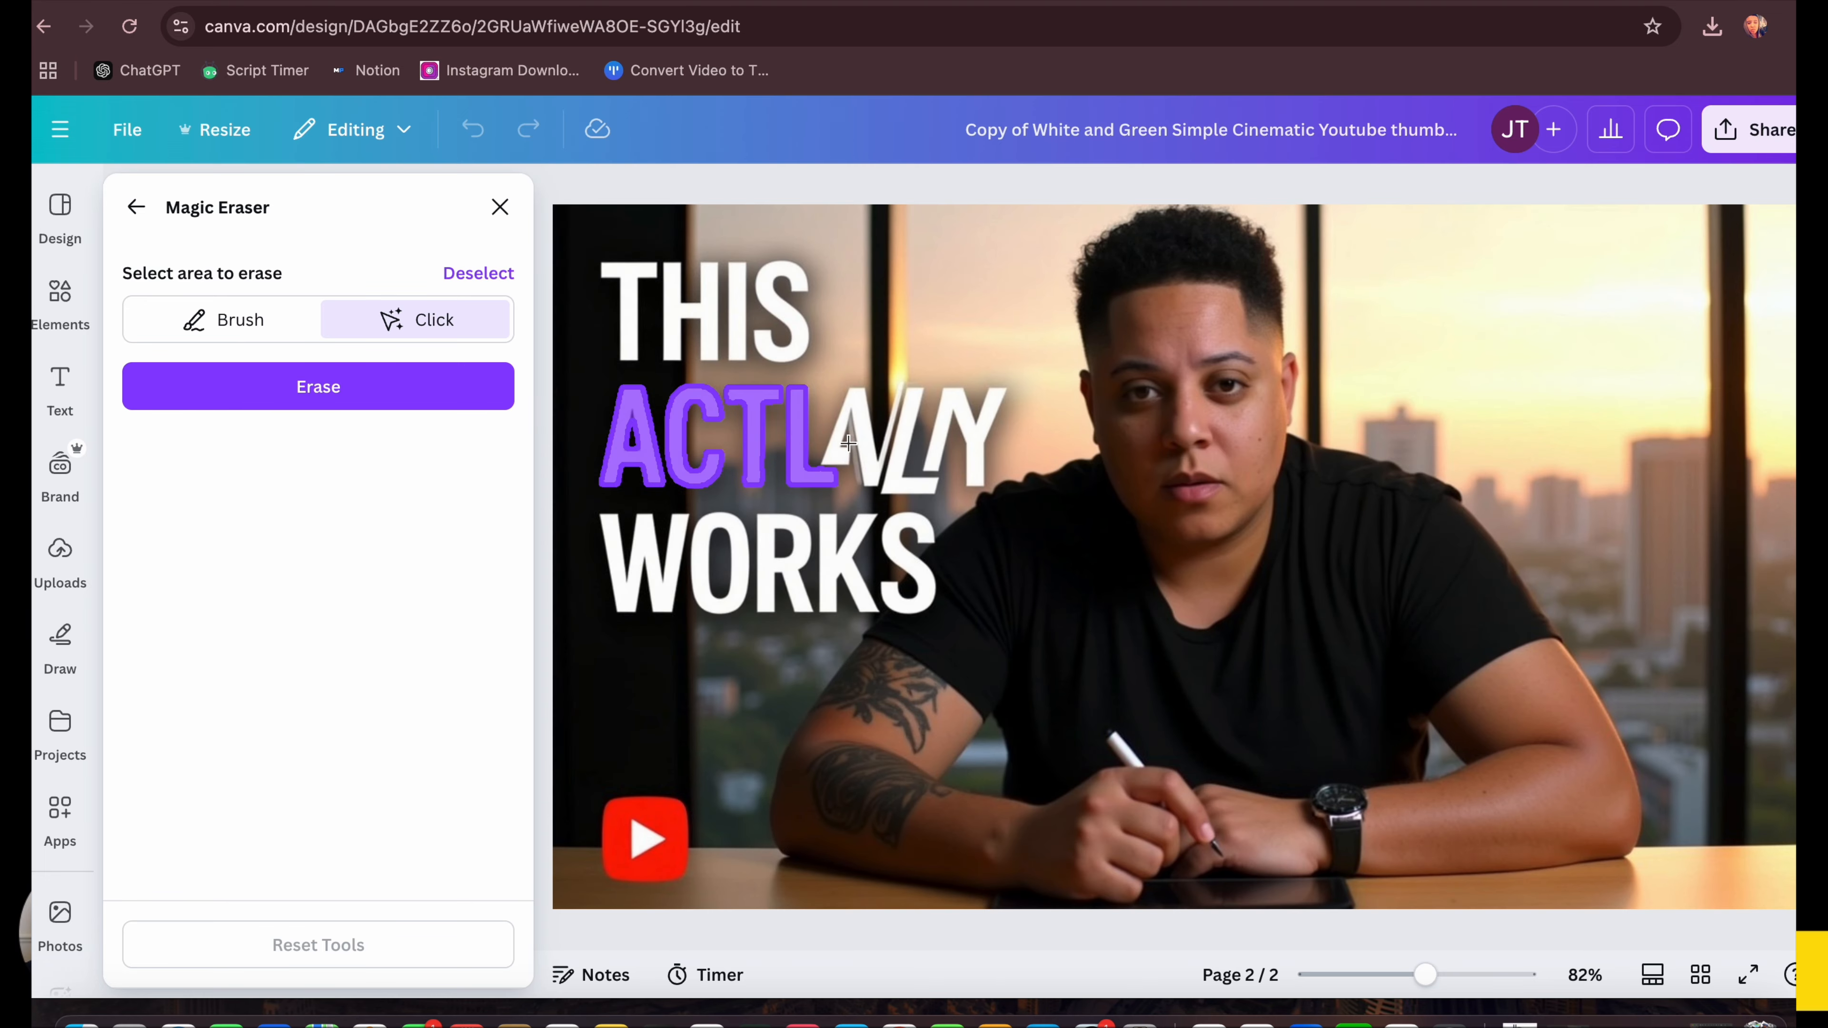
pyautogui.click(858, 405)
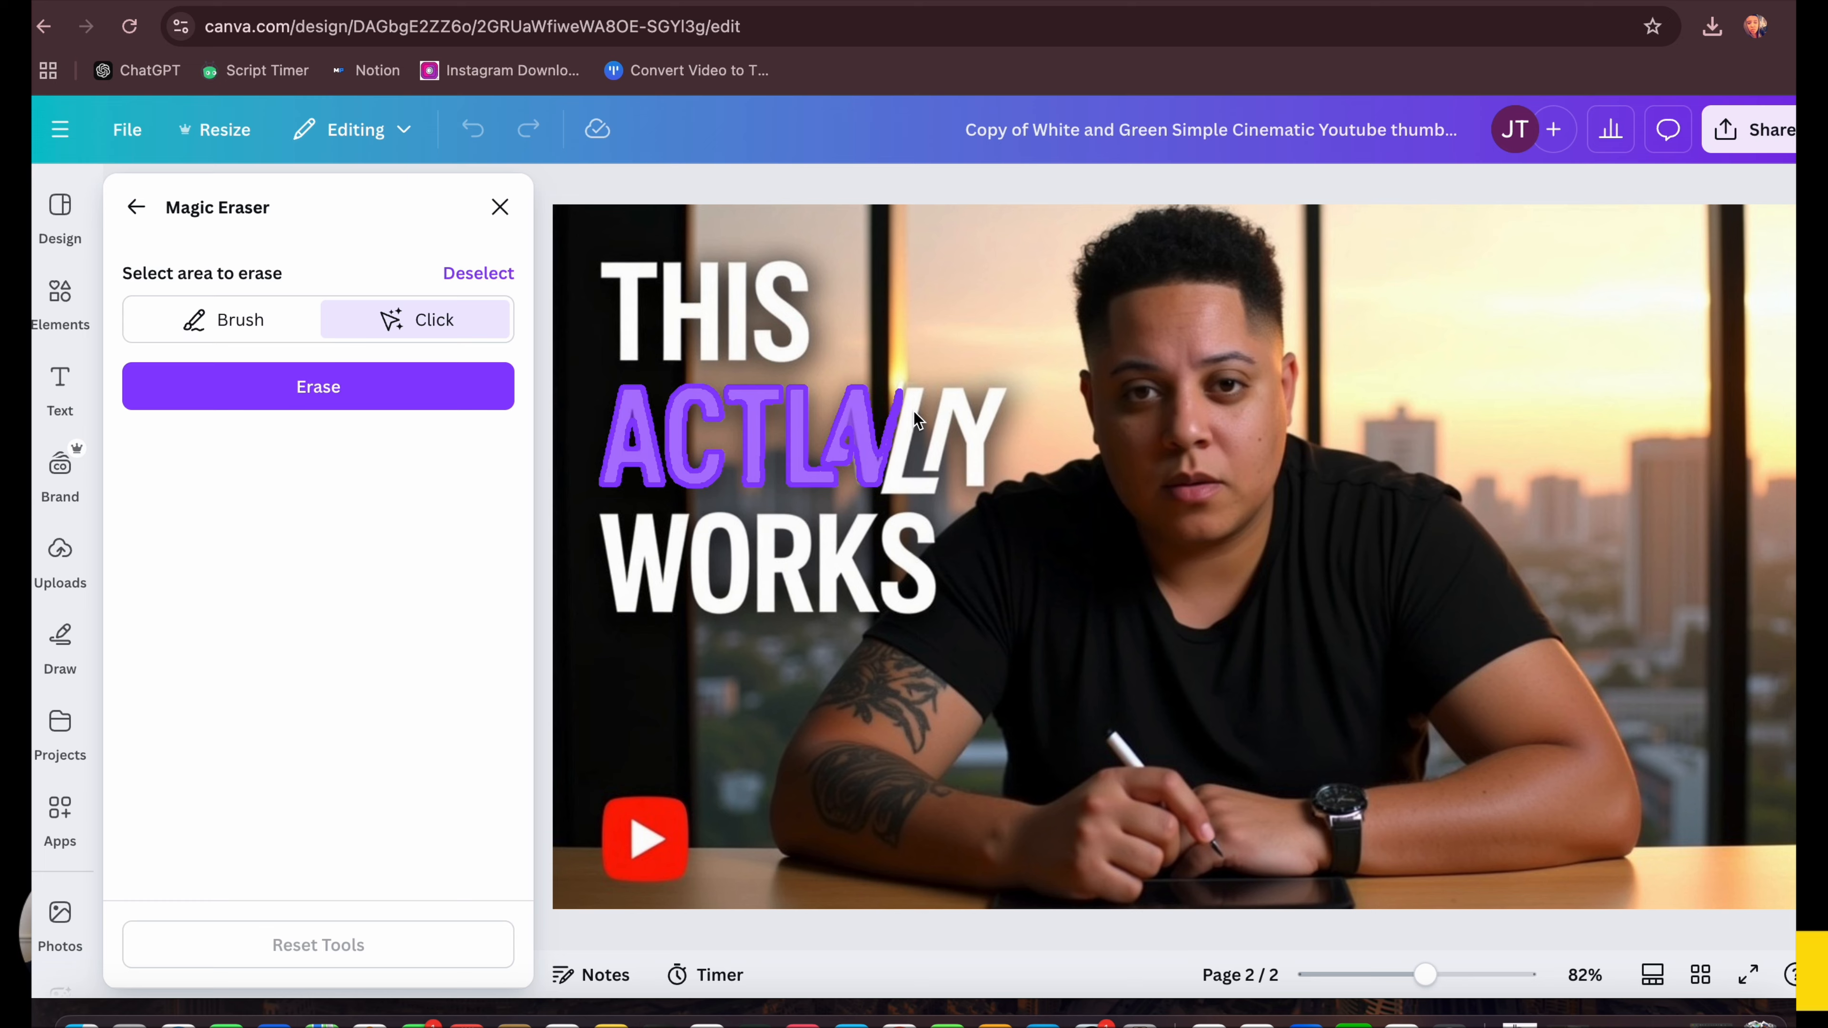
pyautogui.click(919, 391)
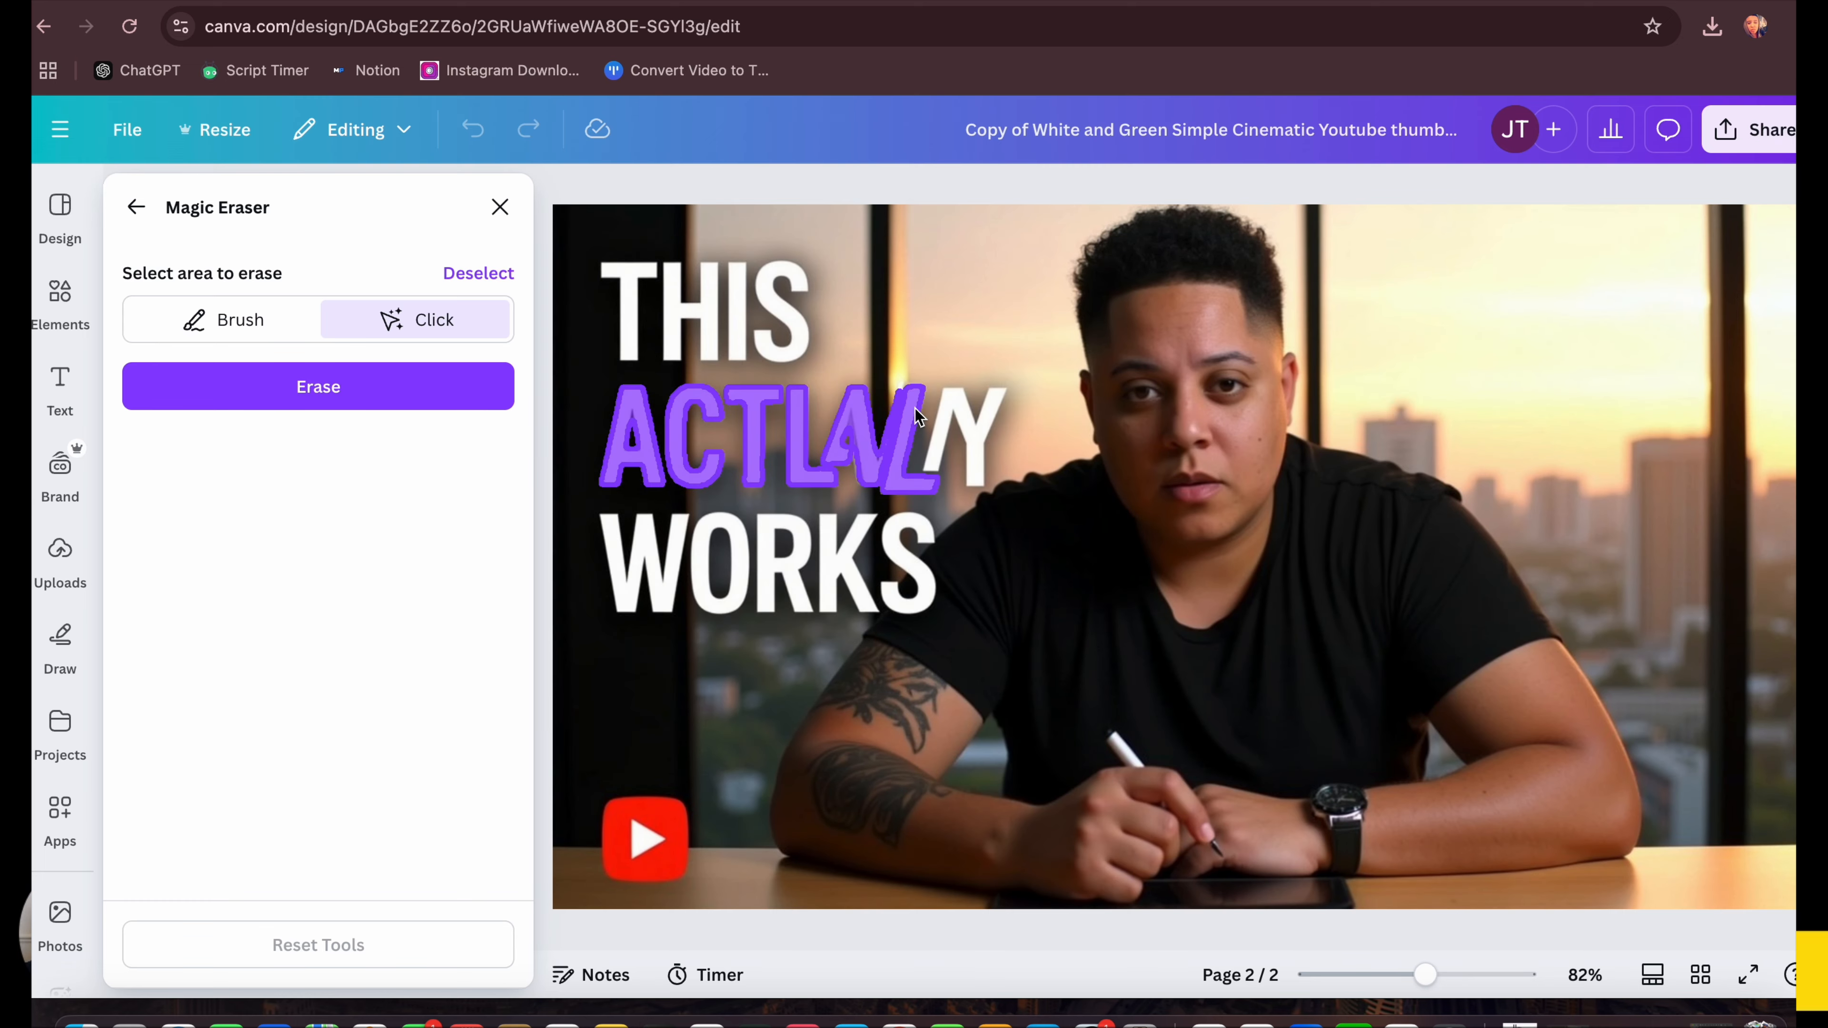
pyautogui.click(948, 398)
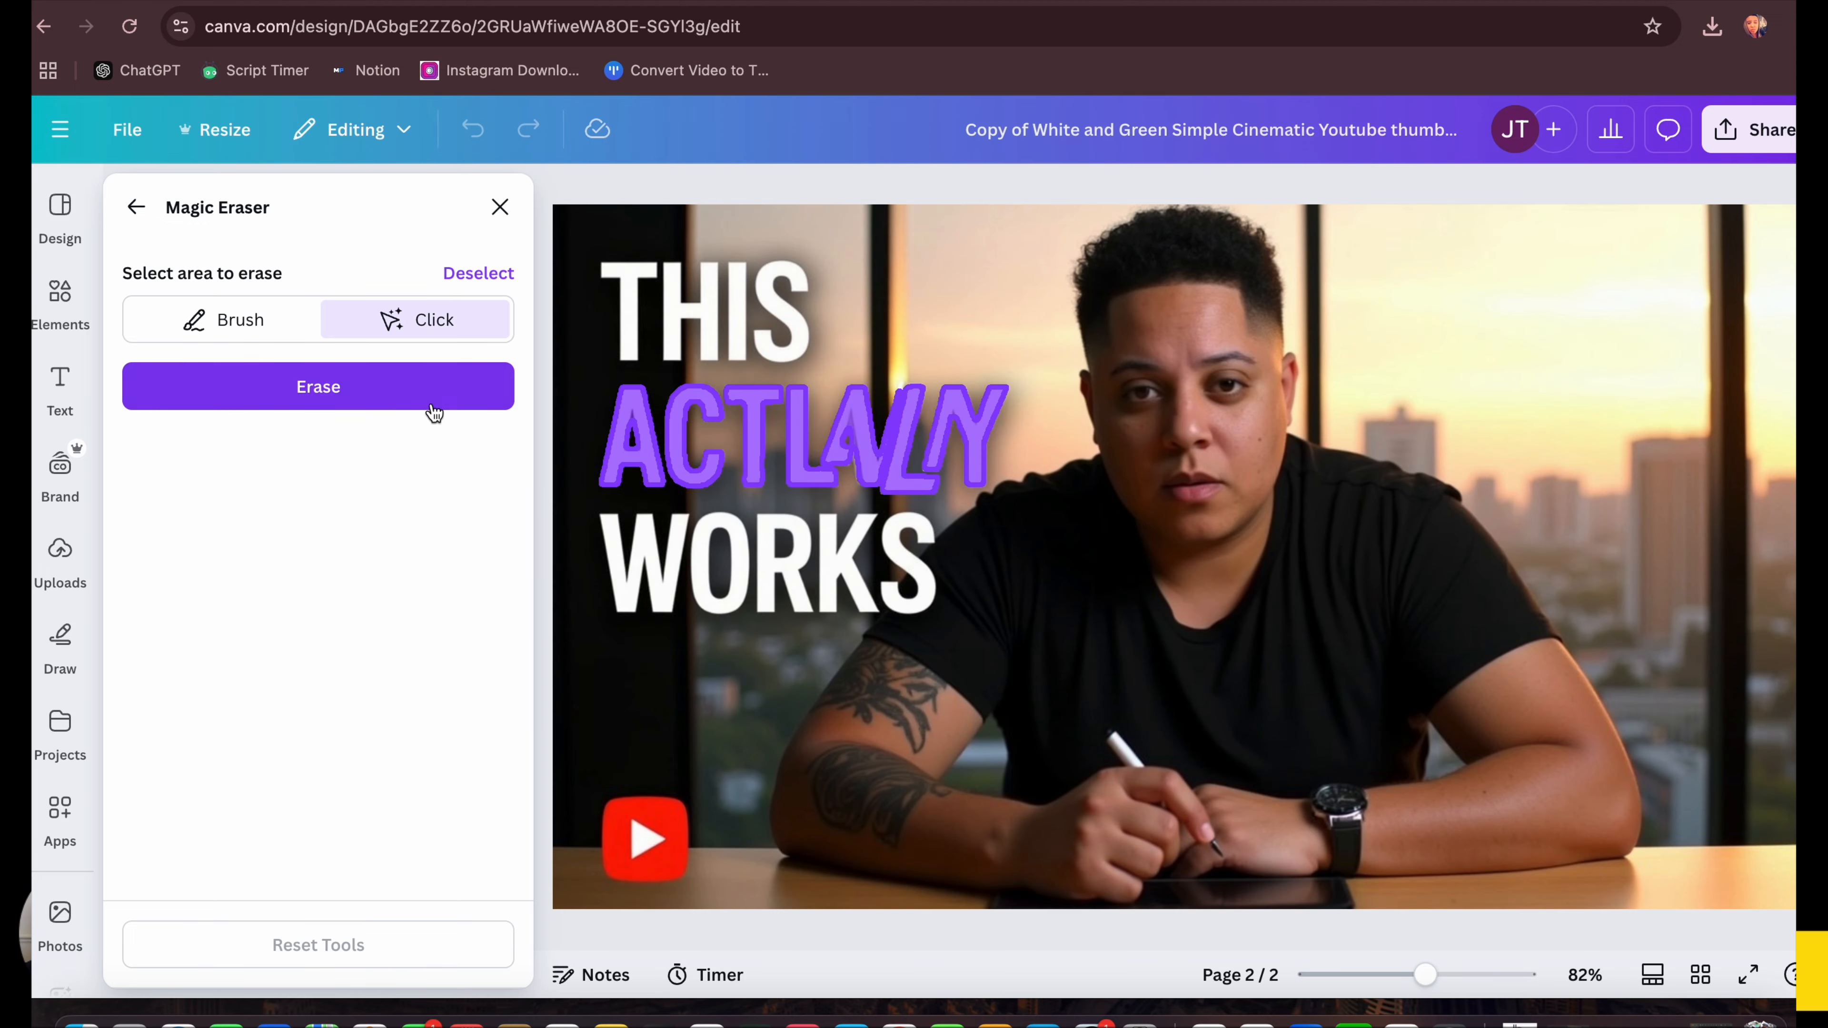
pyautogui.click(434, 412)
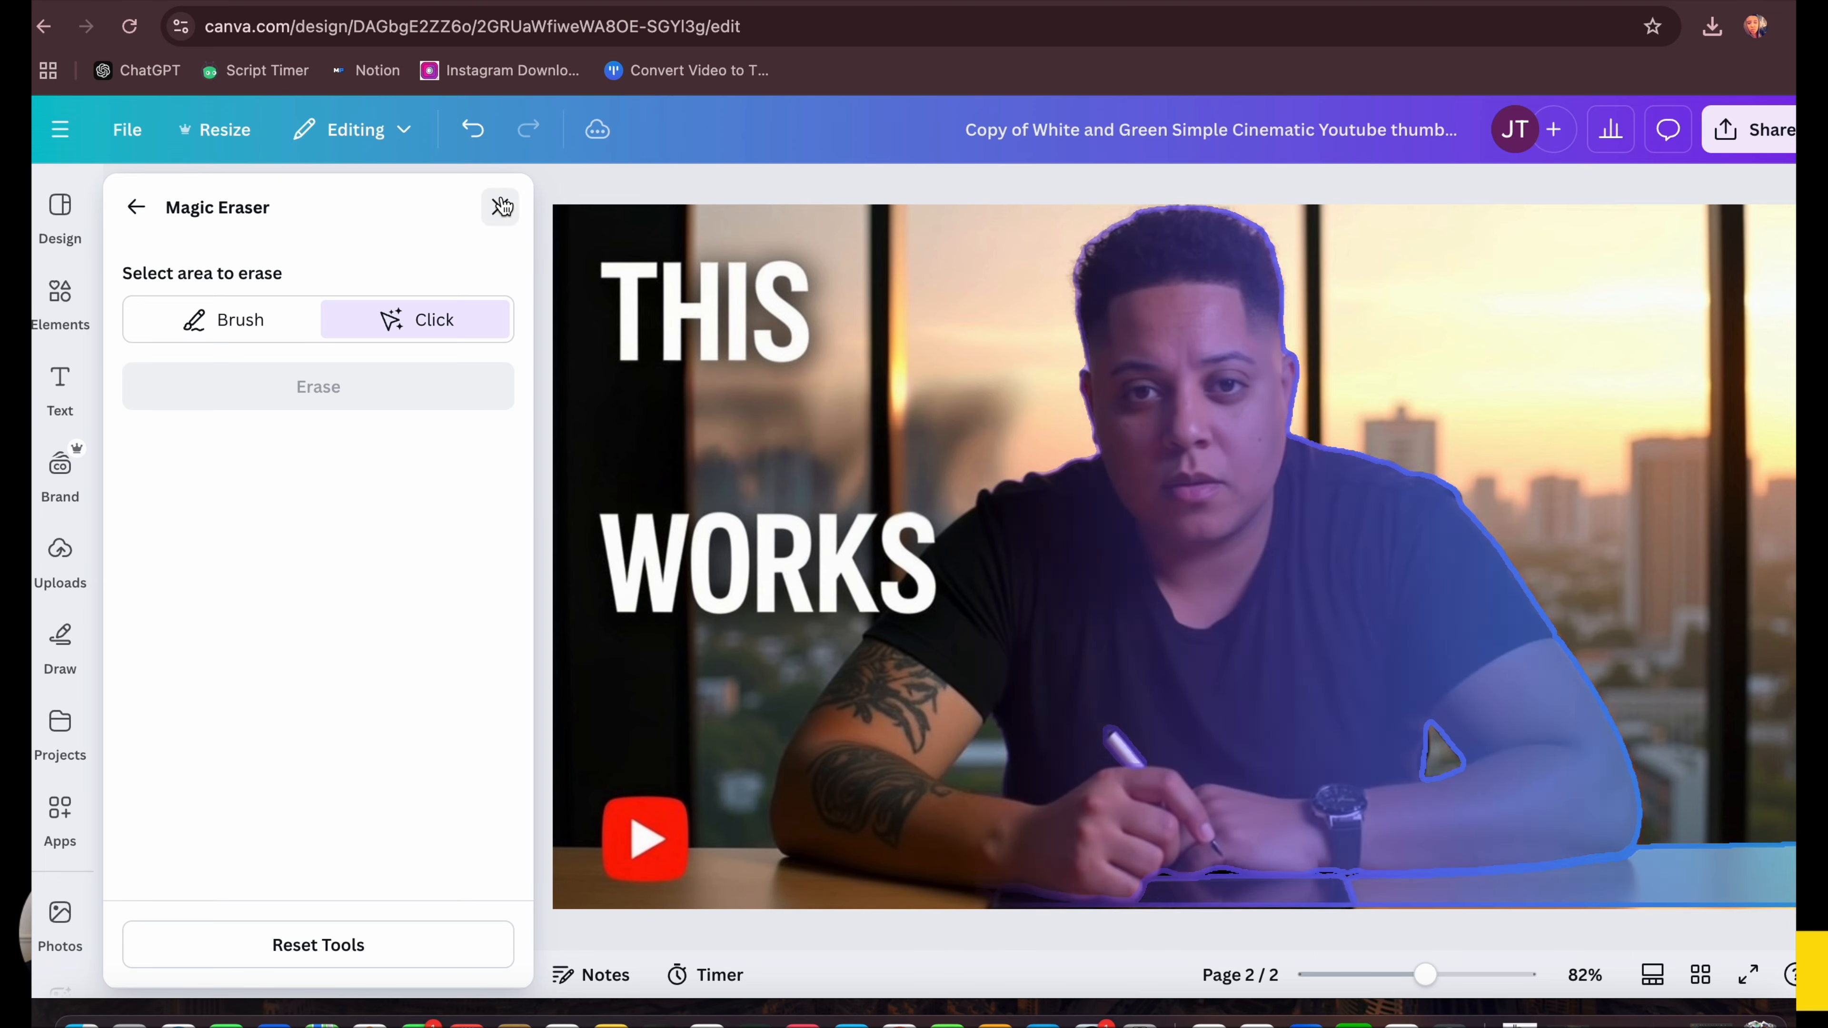
pyautogui.click(500, 206)
# Step: Add a Brand Kit heading text and position it in the gap between THIS and WORKS
pyautogui.click(59, 382)
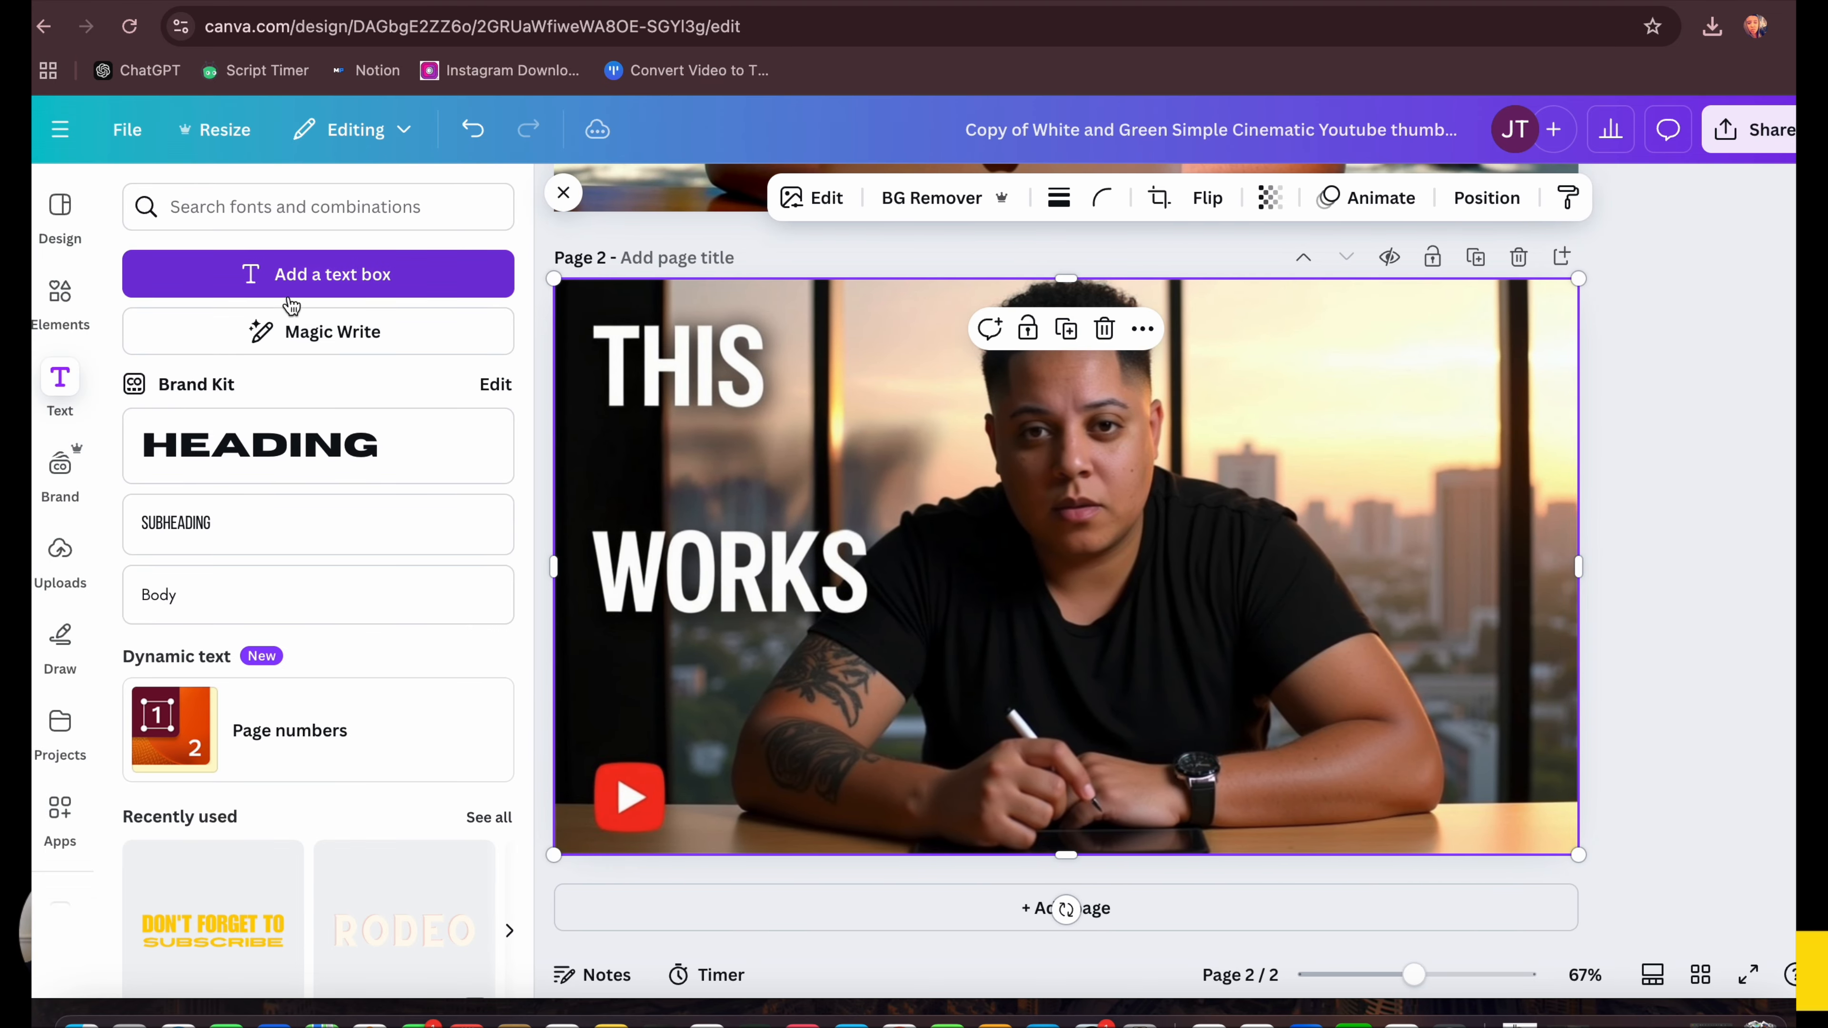
pyautogui.click(306, 461)
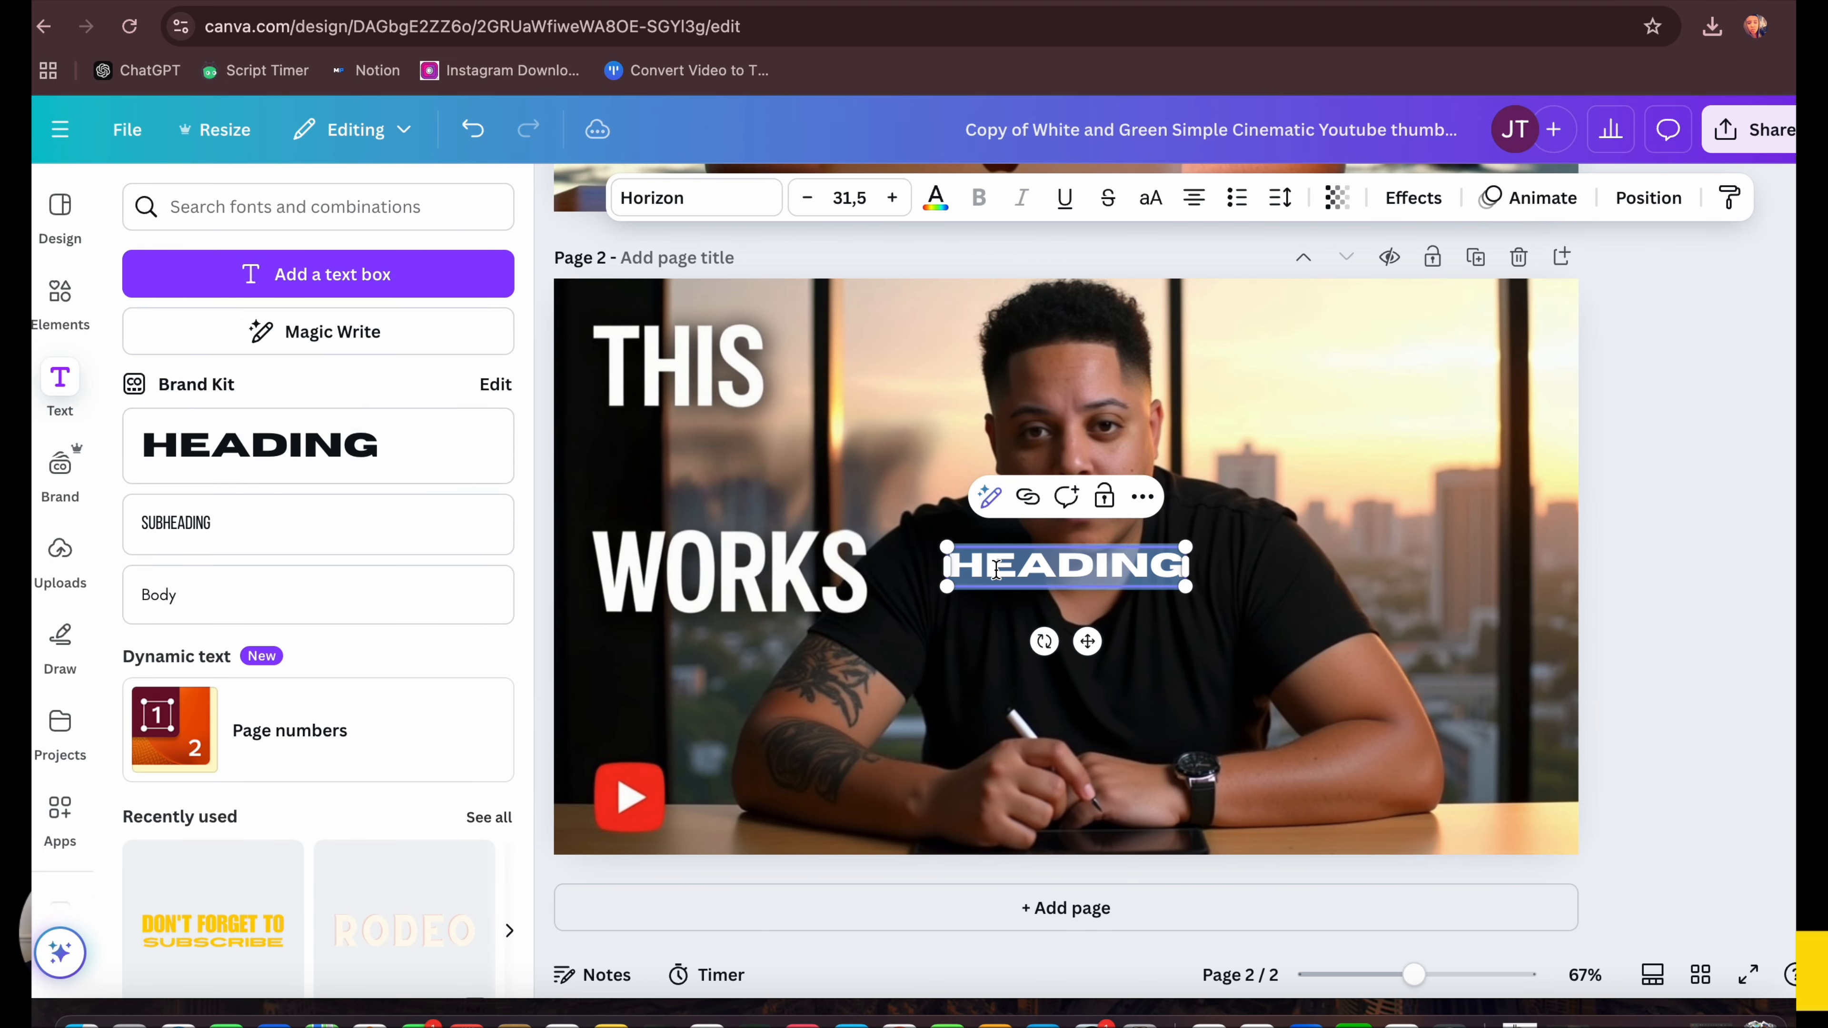
pyautogui.moveTo(1086, 640); pyautogui.dragTo(742, 538)
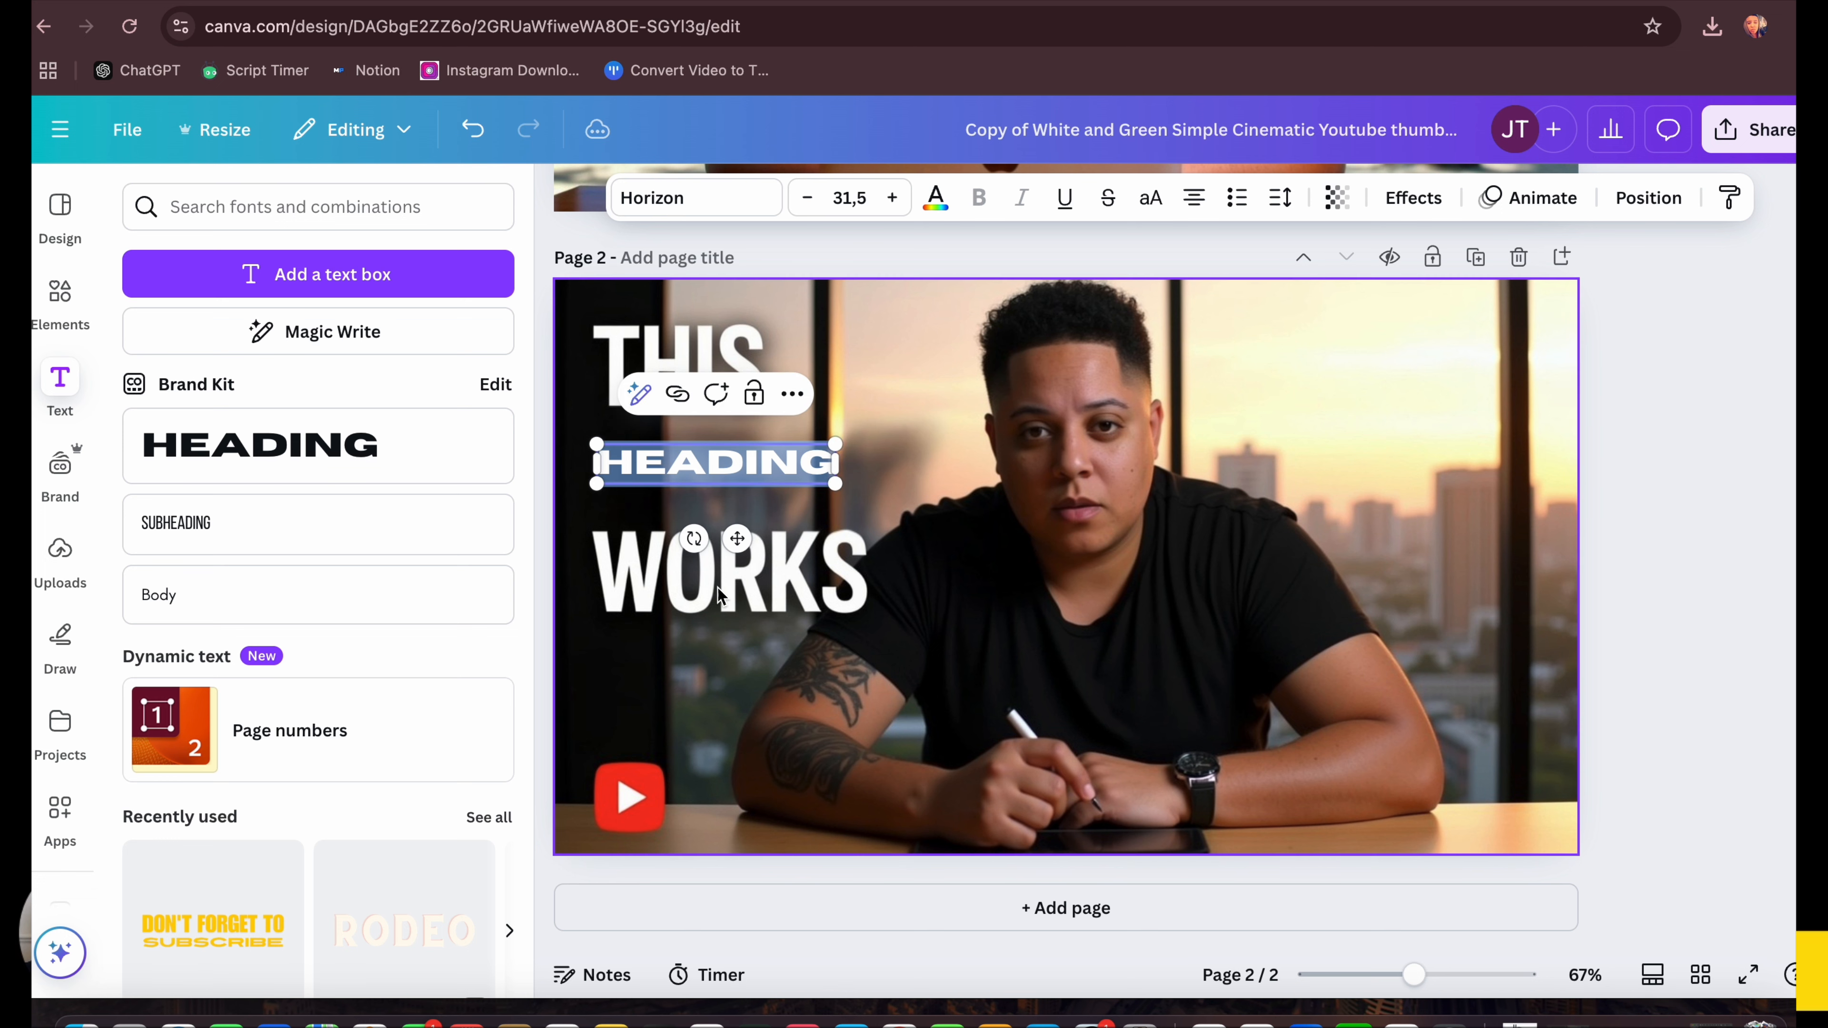
pyautogui.click(1747, 587)
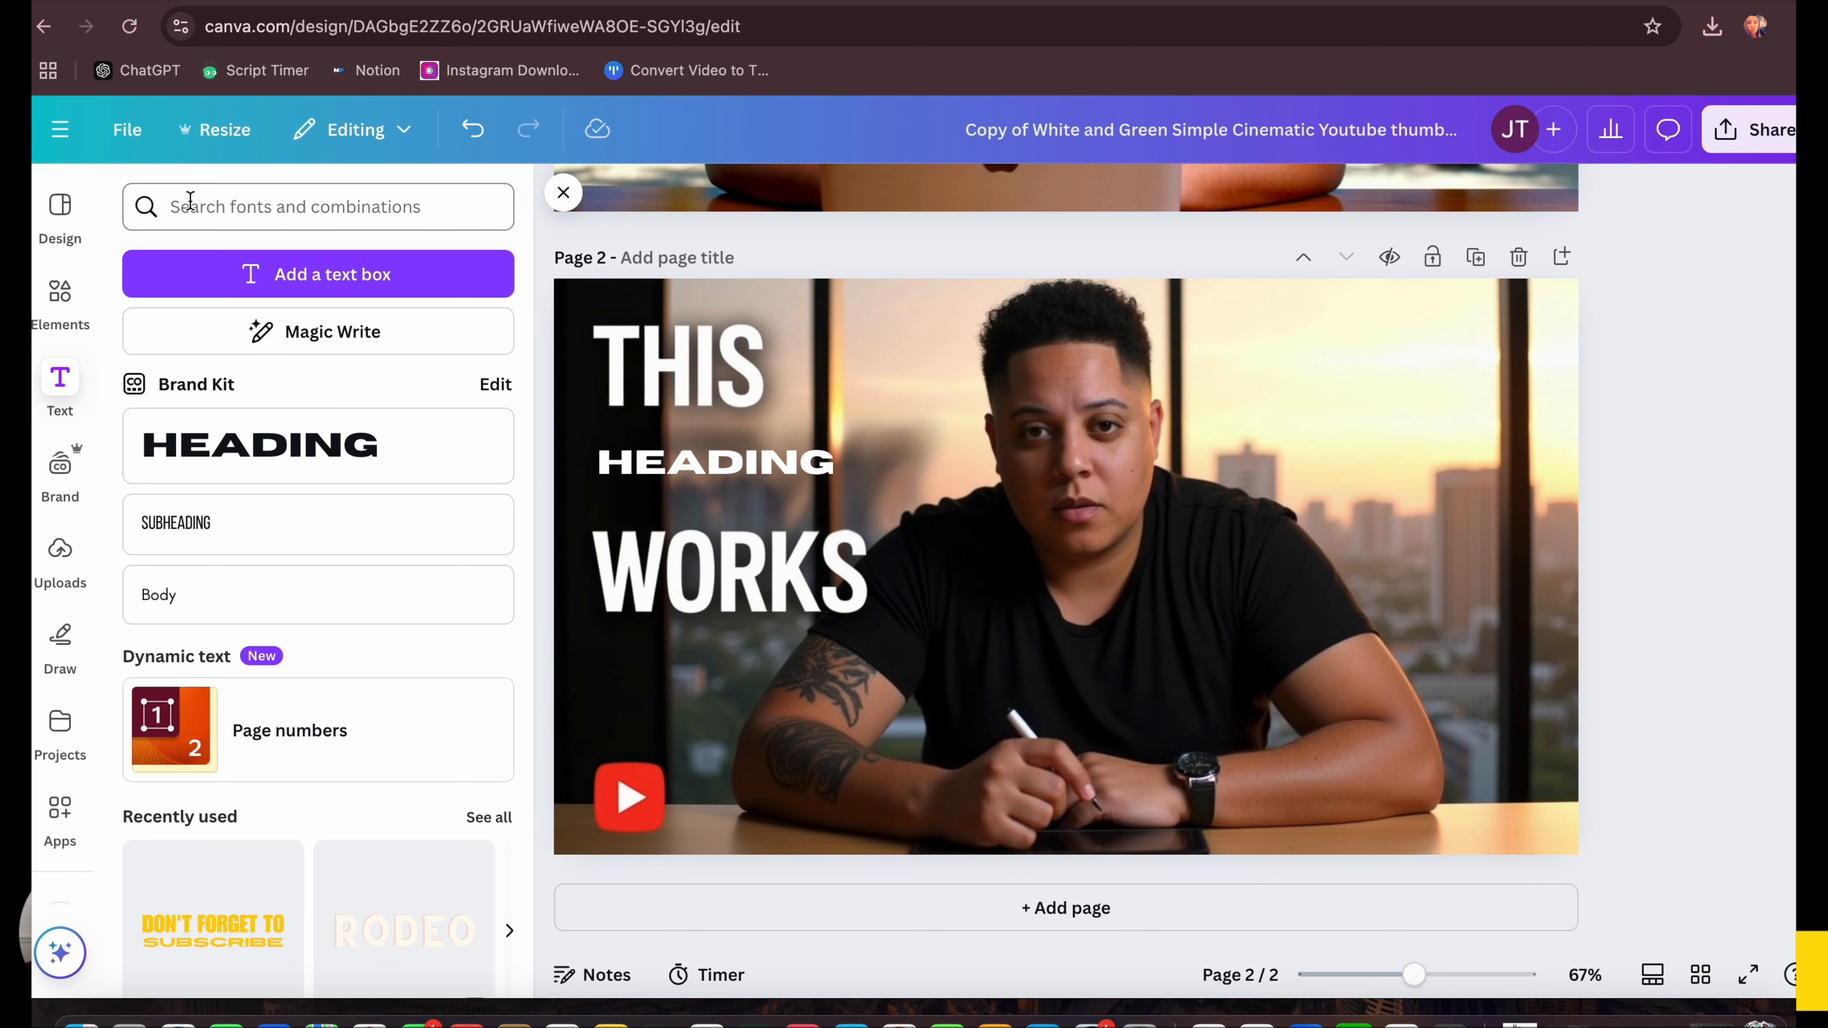
# Step: Search the elements for "grain texture" and add the first graphic result to page 2
pyautogui.click(59, 292)
pyautogui.click(270, 202)
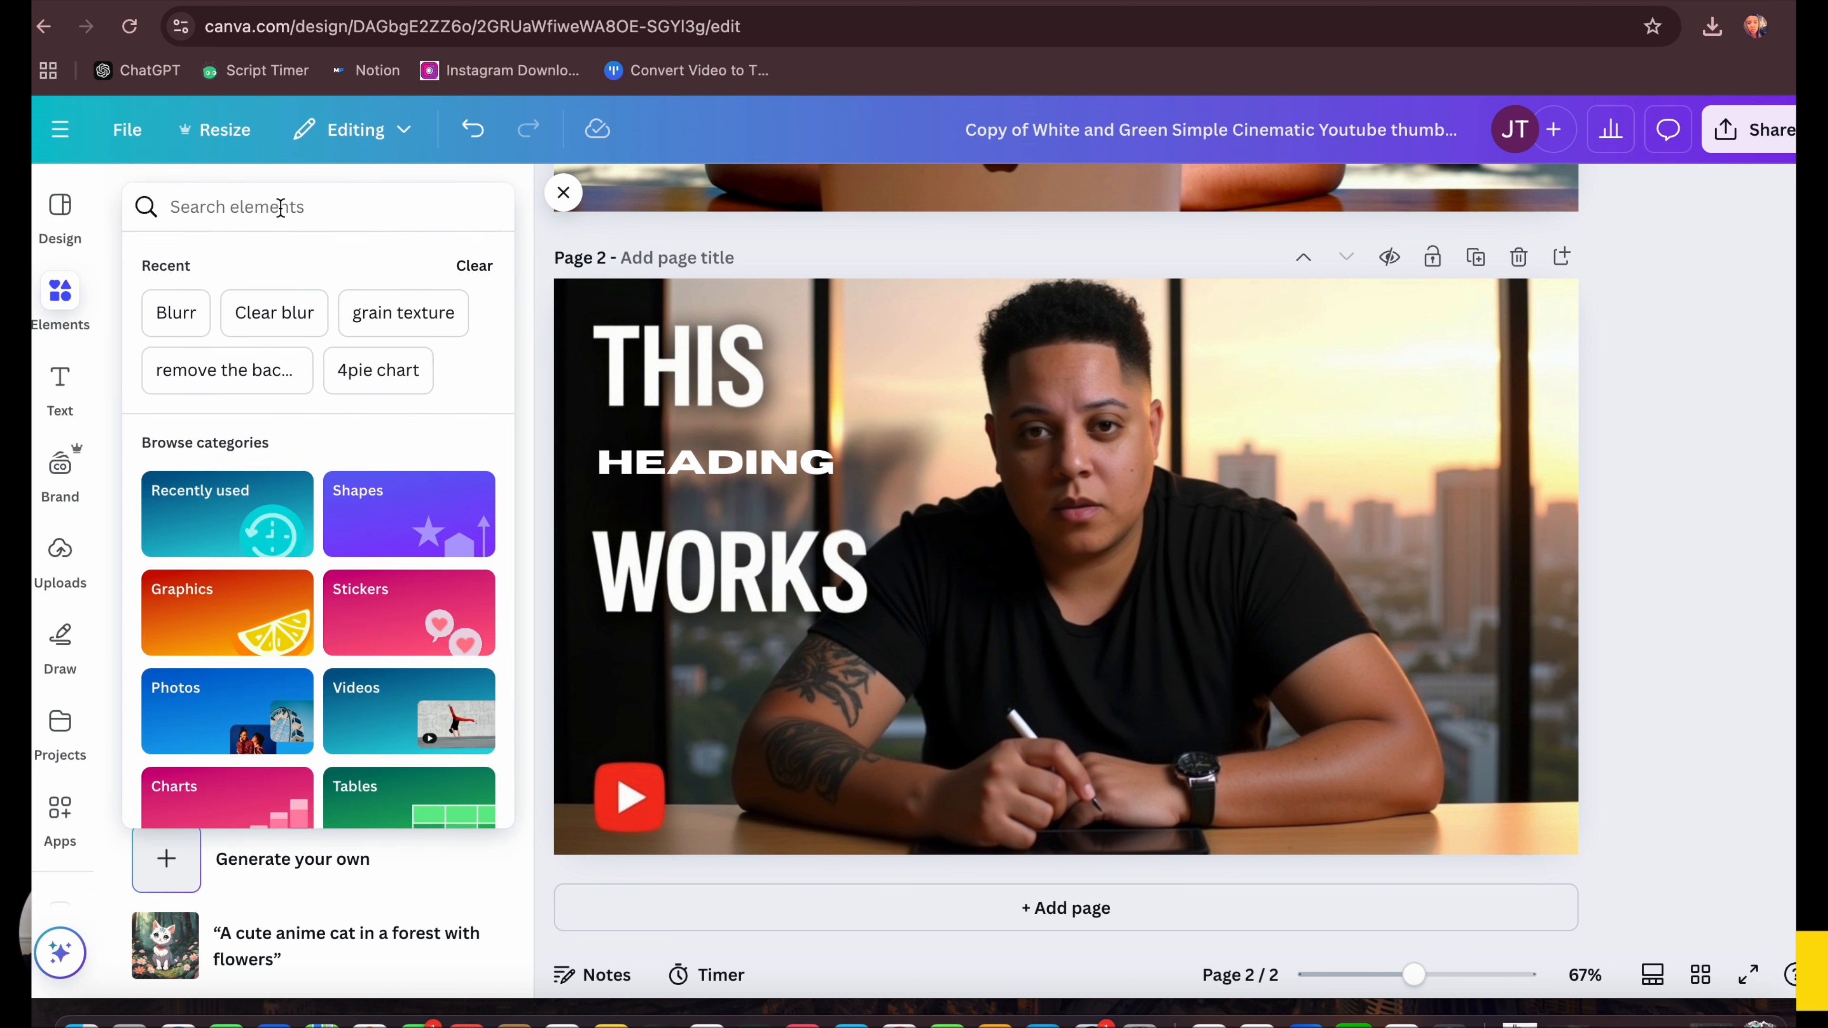
pyautogui.write('texture')
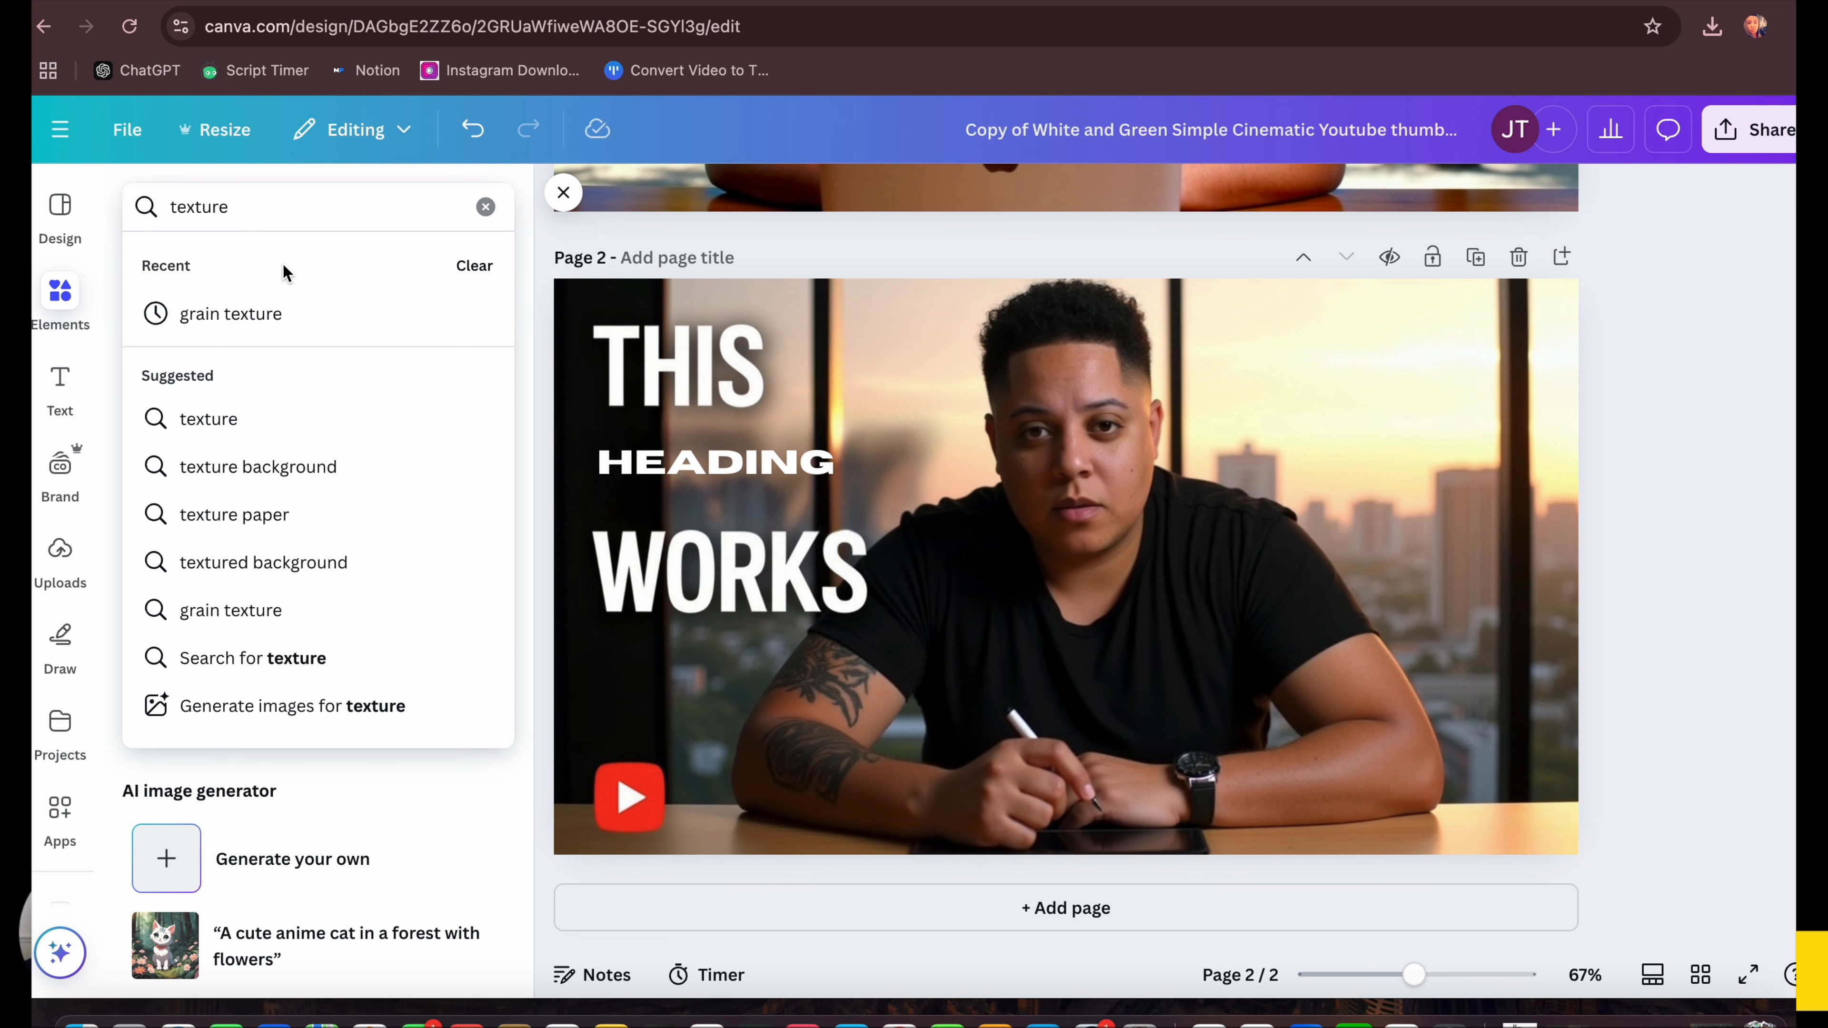
pyautogui.click(269, 315)
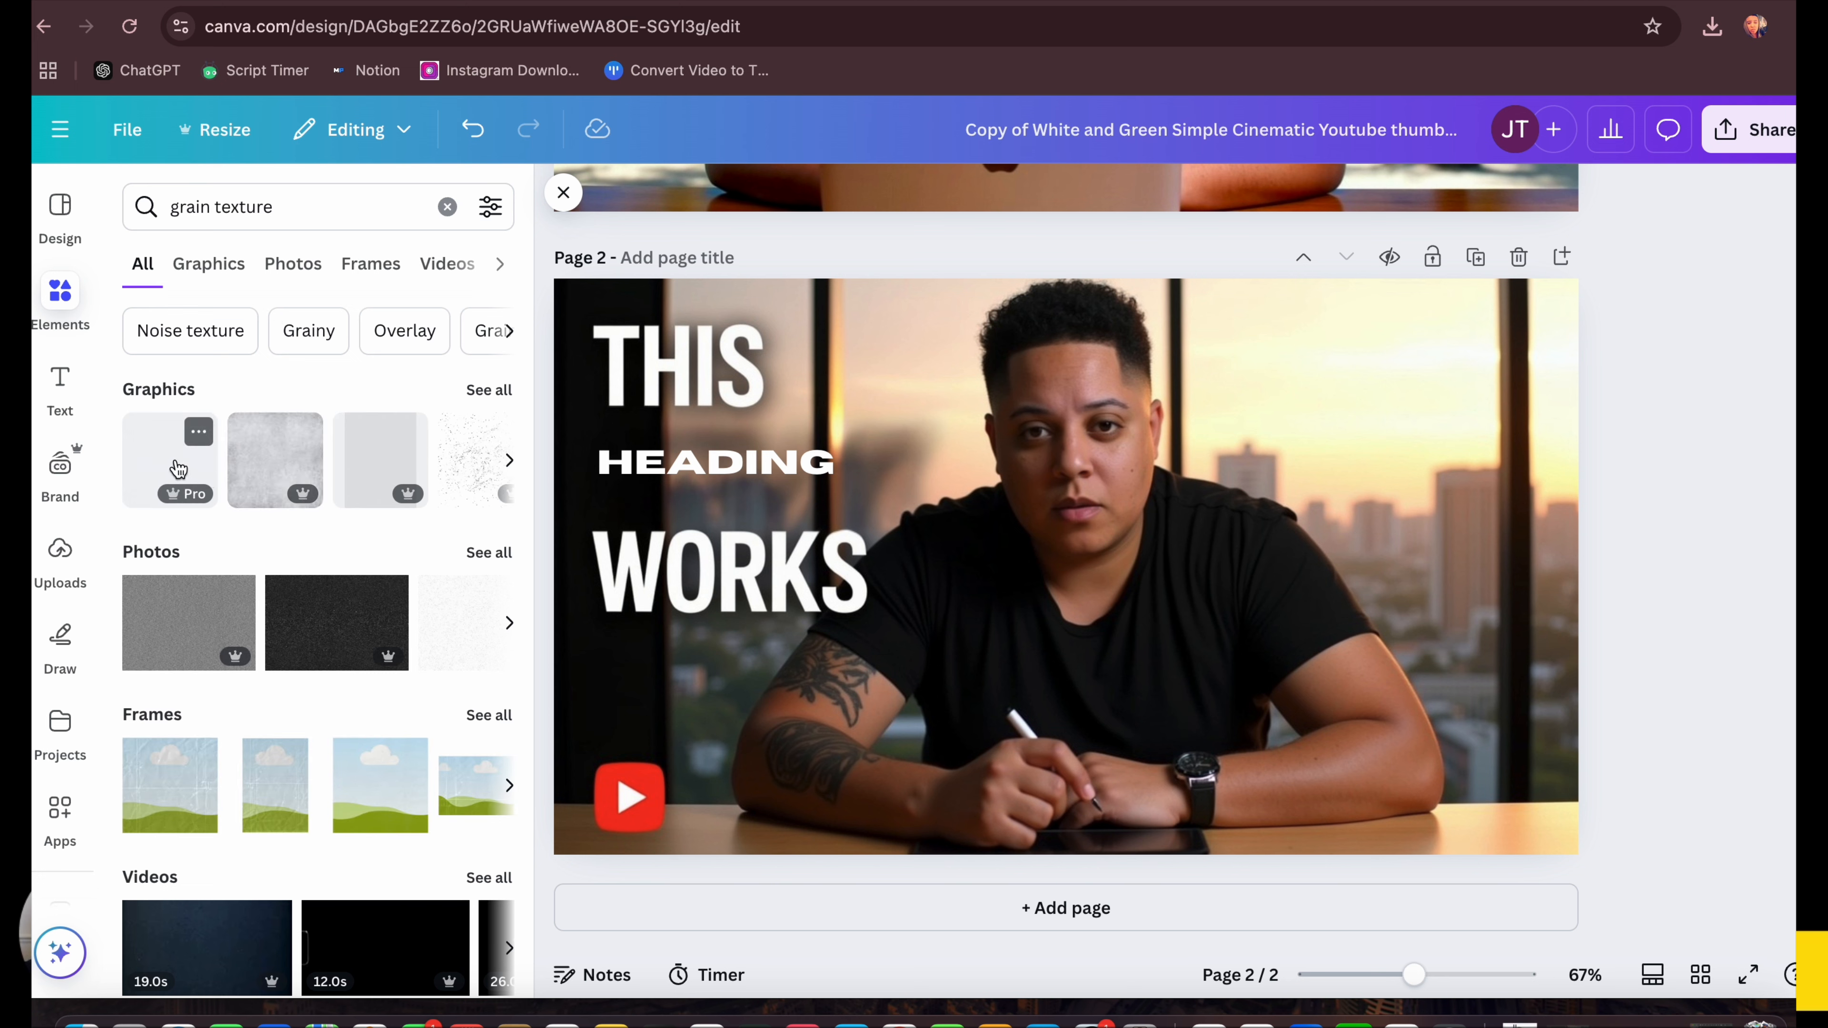
pyautogui.click(179, 469)
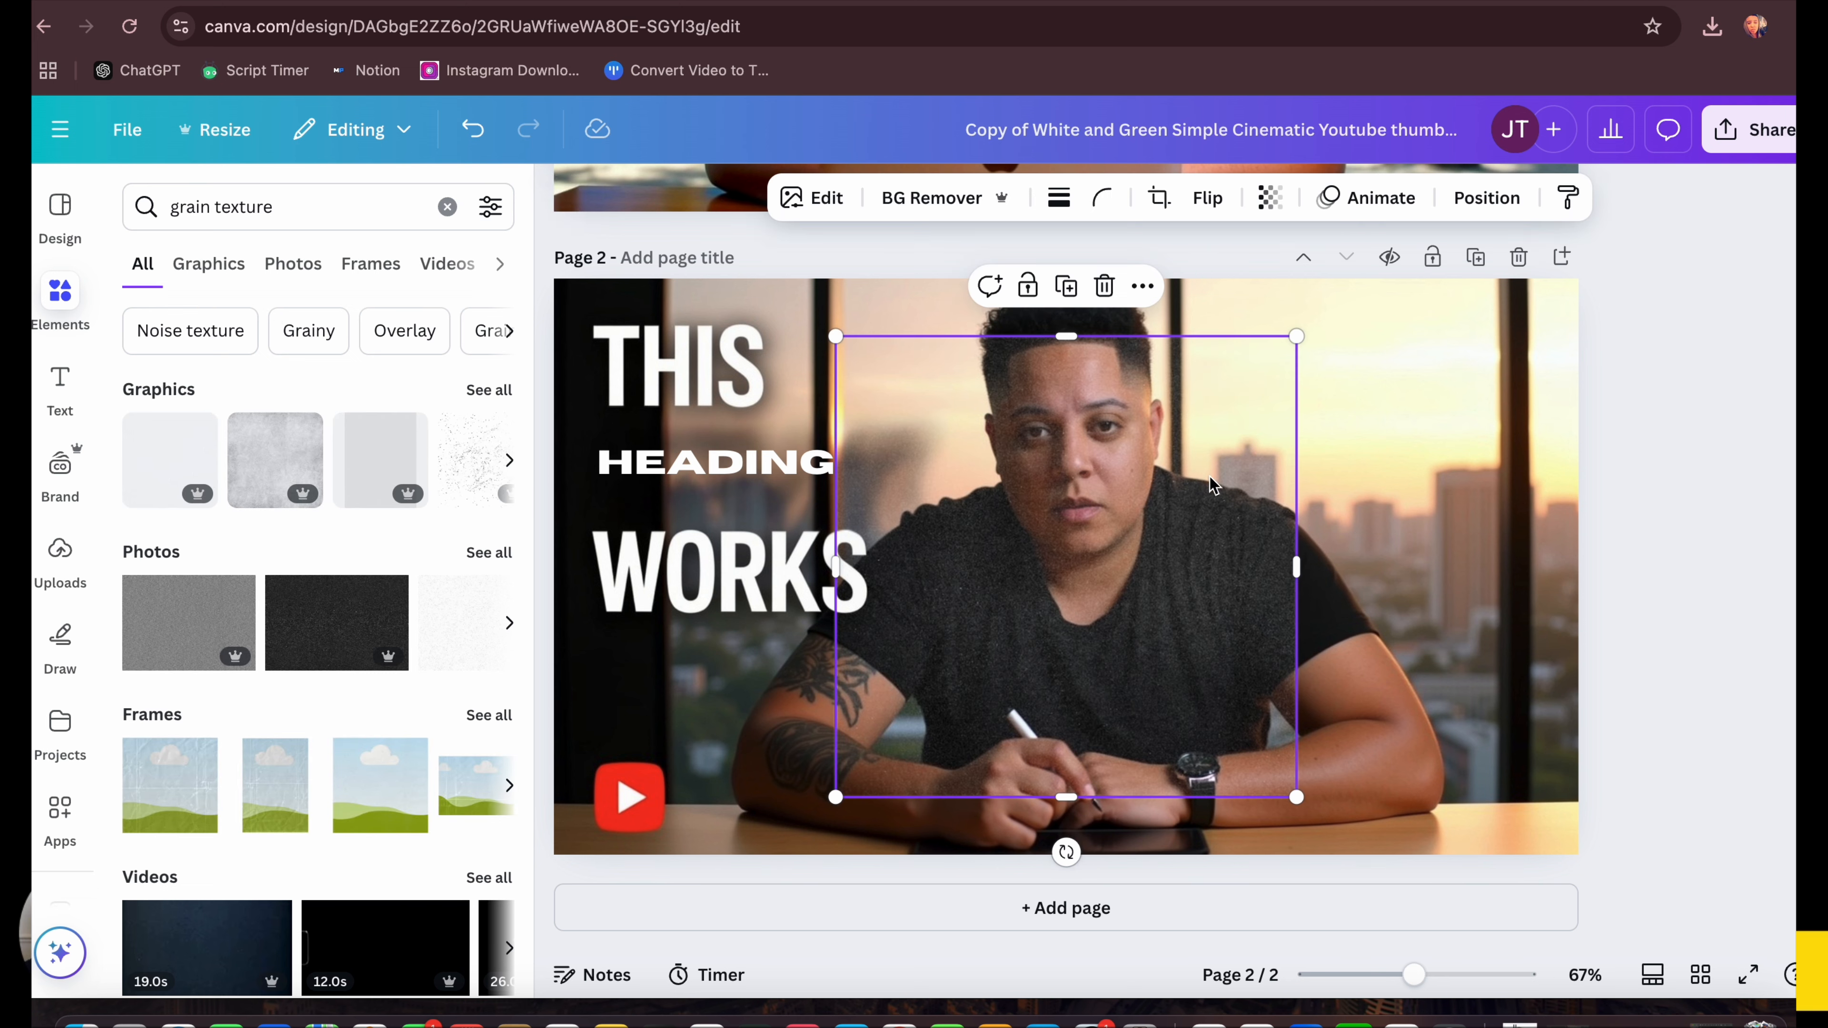
# Step: Move, shrink and crop the grain texture so it covers only the person's face
pyautogui.moveTo(1214, 486); pyautogui.dragTo(1216, 437)
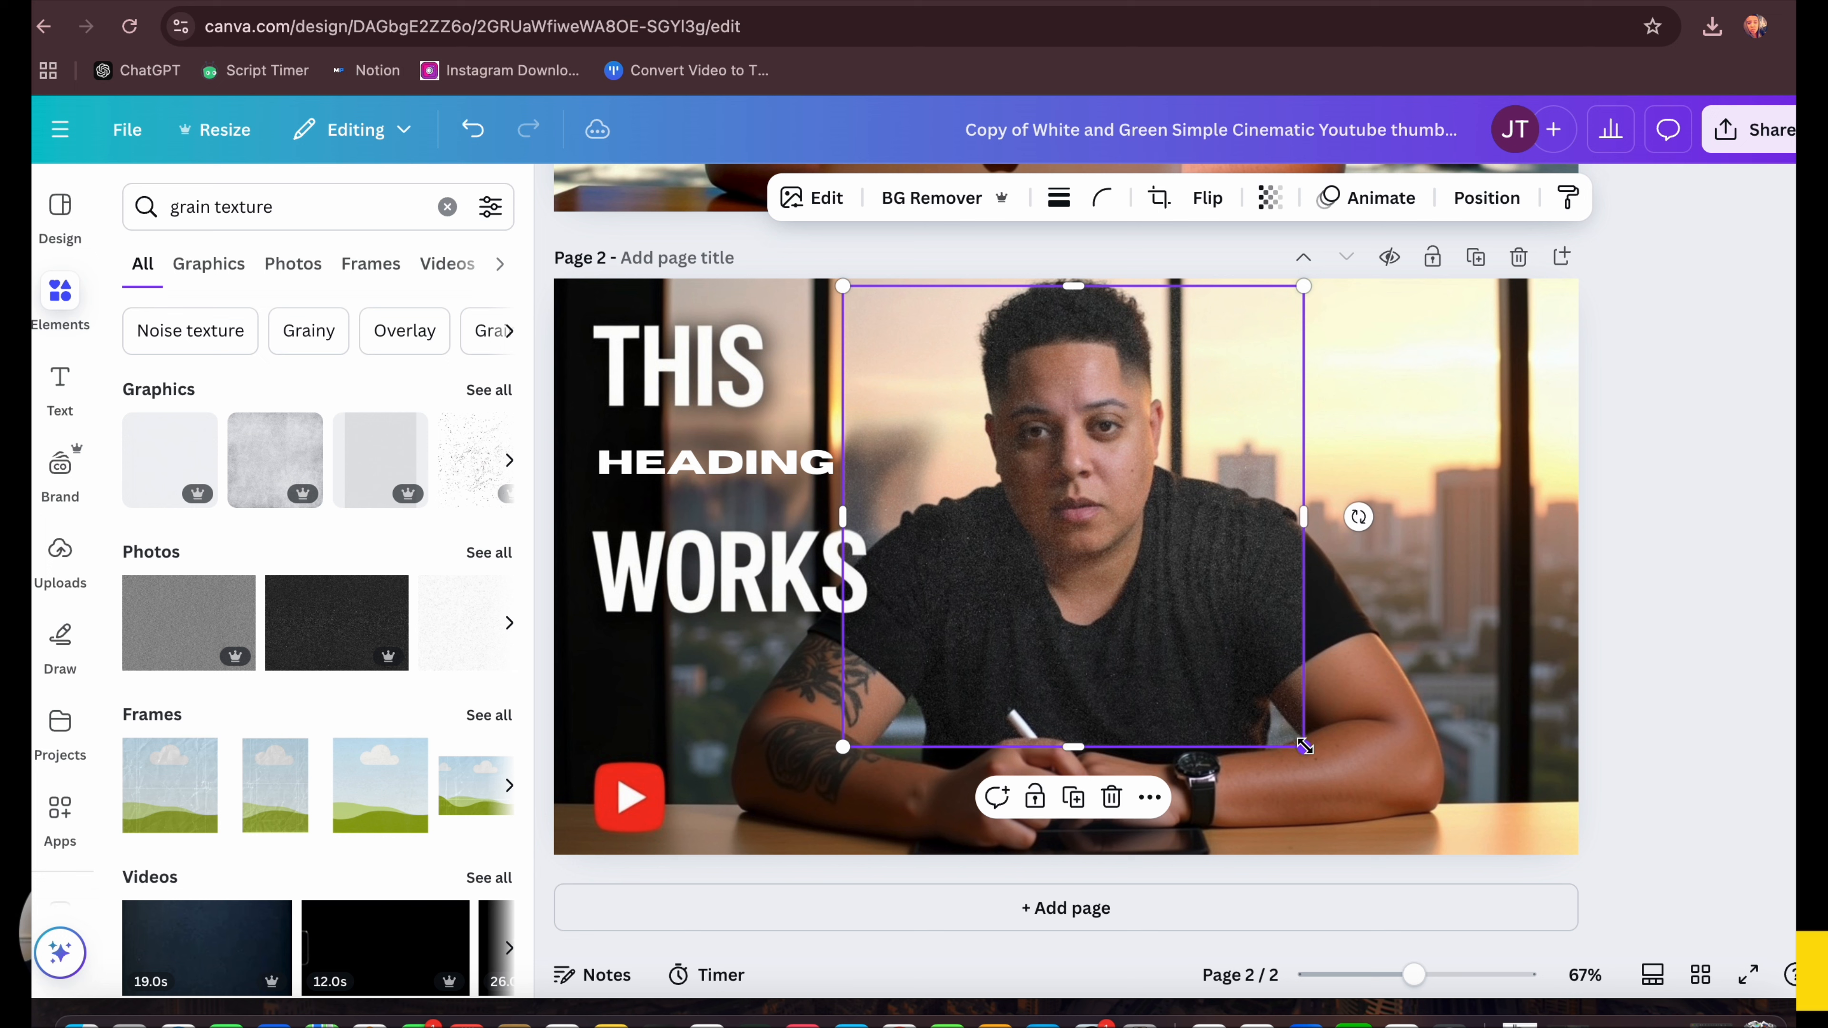
pyautogui.moveTo(1304, 747); pyautogui.dragTo(1167, 609)
pyautogui.moveTo(821, 264); pyautogui.dragTo(947, 388)
pyautogui.moveTo(1092, 514); pyautogui.dragTo(1100, 467)
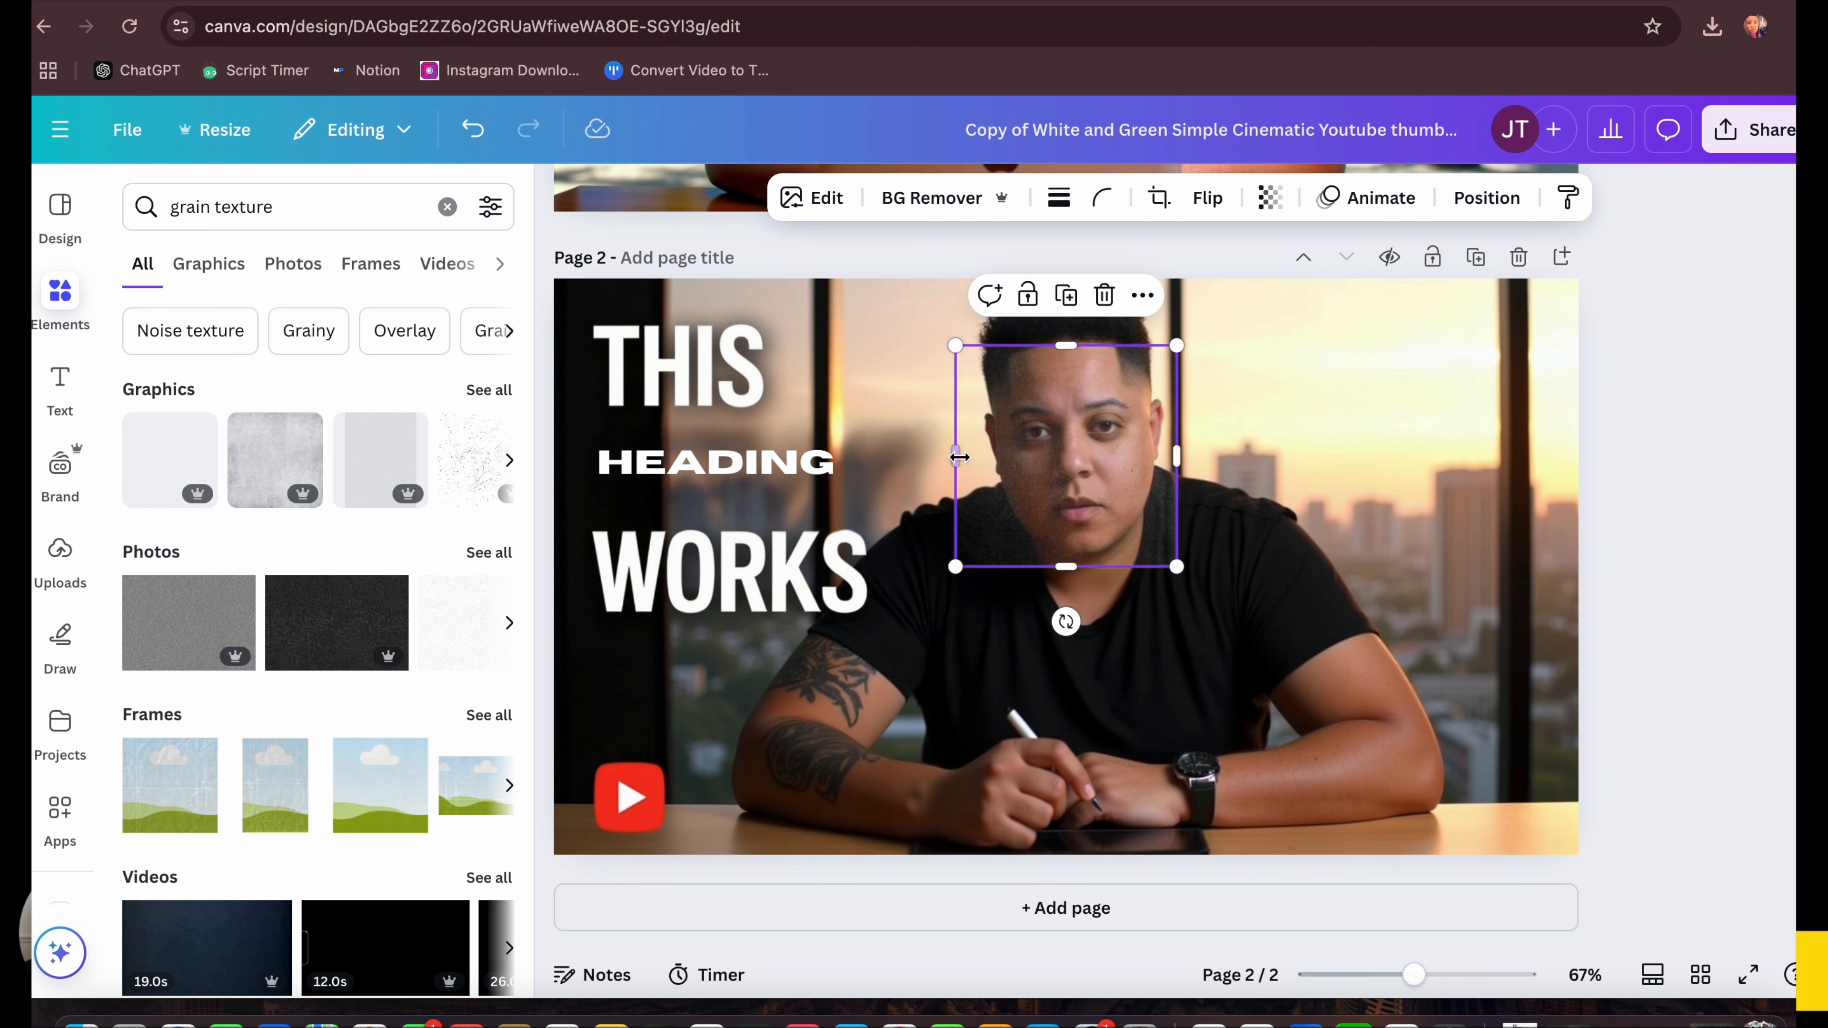
pyautogui.moveTo(959, 456)
pyautogui.mouseDown()
pyautogui.moveTo(1002, 454)
pyautogui.moveTo(983, 450)
pyautogui.mouseUp()
pyautogui.moveTo(1176, 453); pyautogui.dragTo(1154, 454)
pyautogui.moveTo(987, 565); pyautogui.dragTo(999, 546)
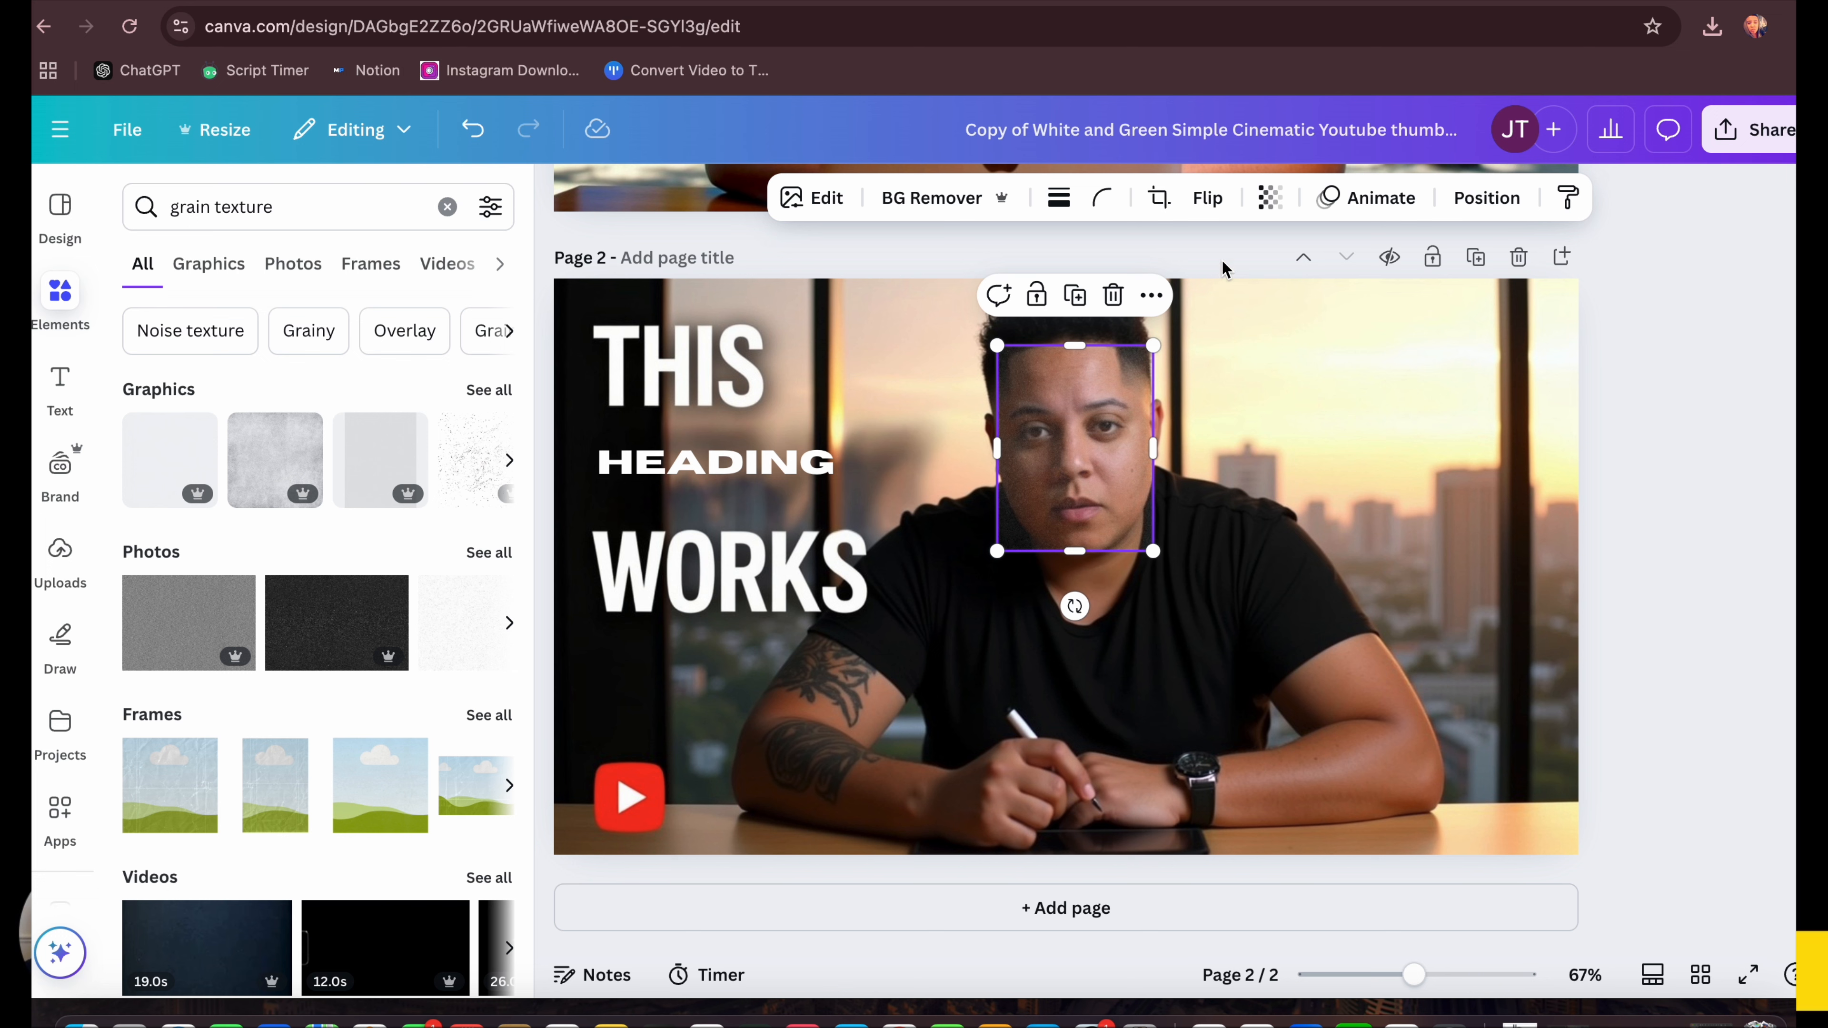
# Step: Lower the opacity of the grain texture over the face and deselect it
pyautogui.click(1269, 199)
pyautogui.moveTo(1331, 295); pyautogui.dragTo(1184, 308)
pyautogui.click(1621, 443)
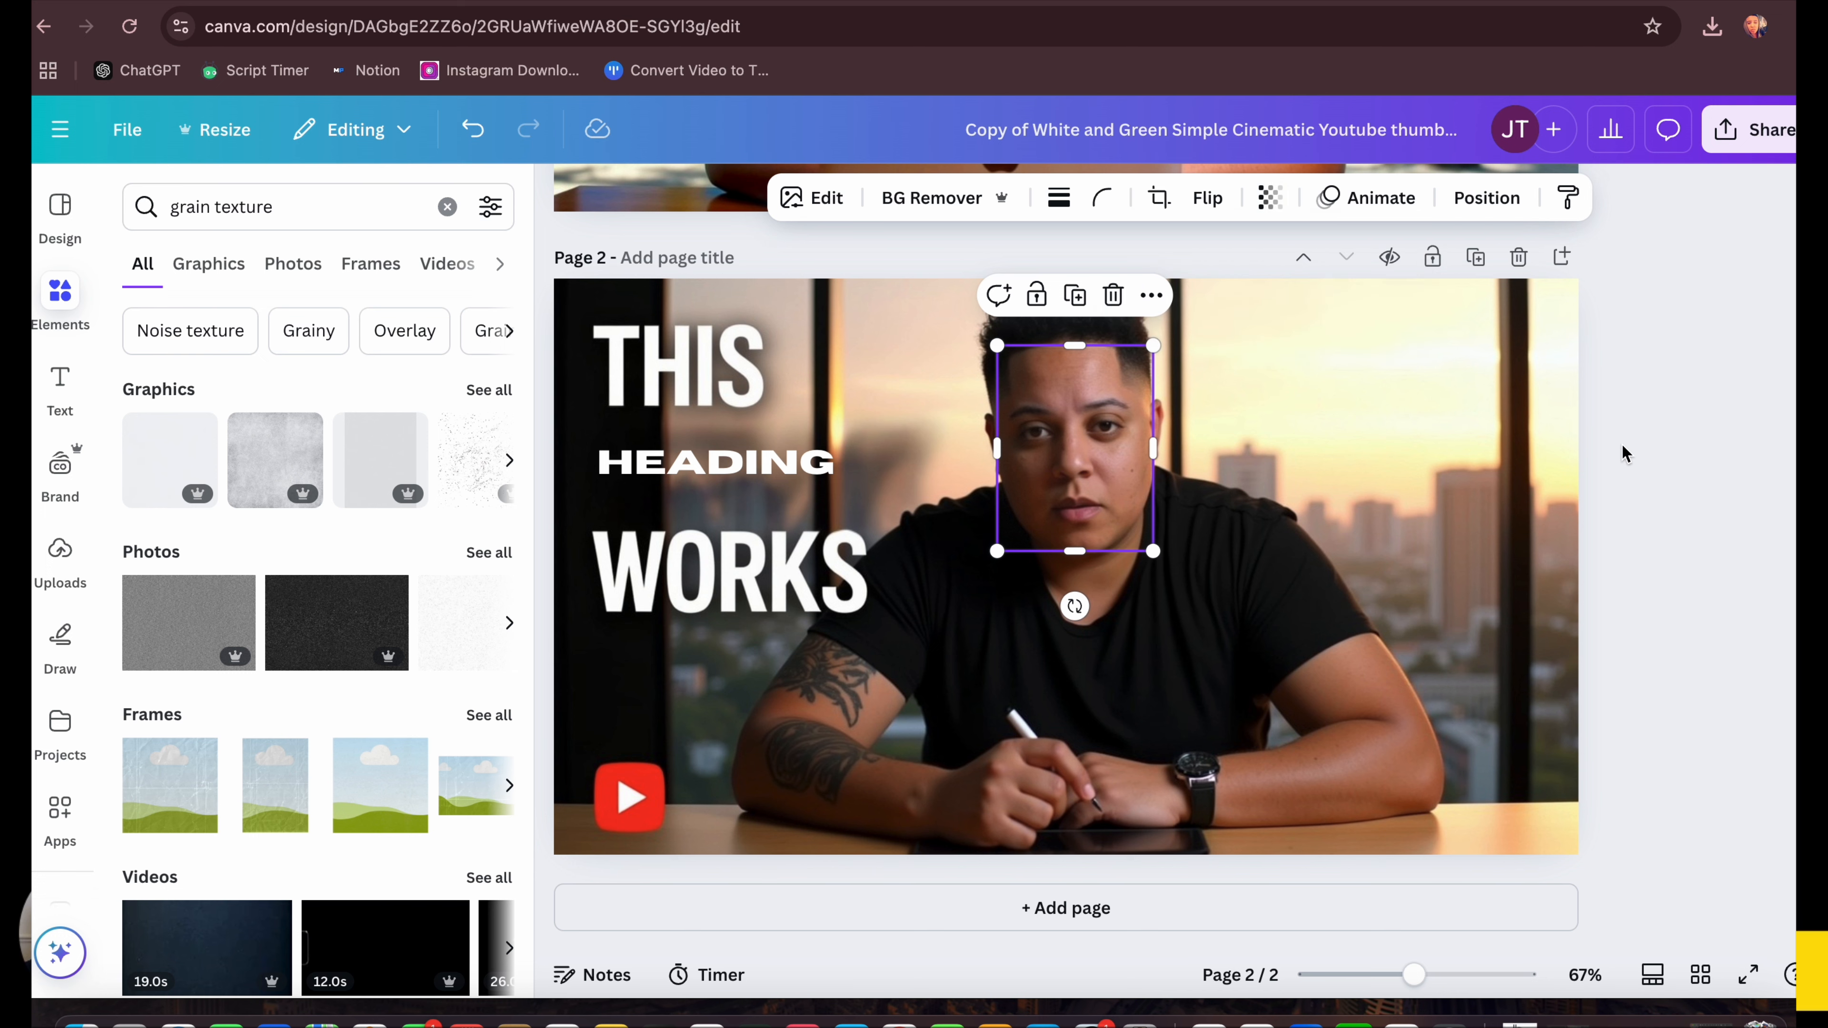
pyautogui.click(1672, 443)
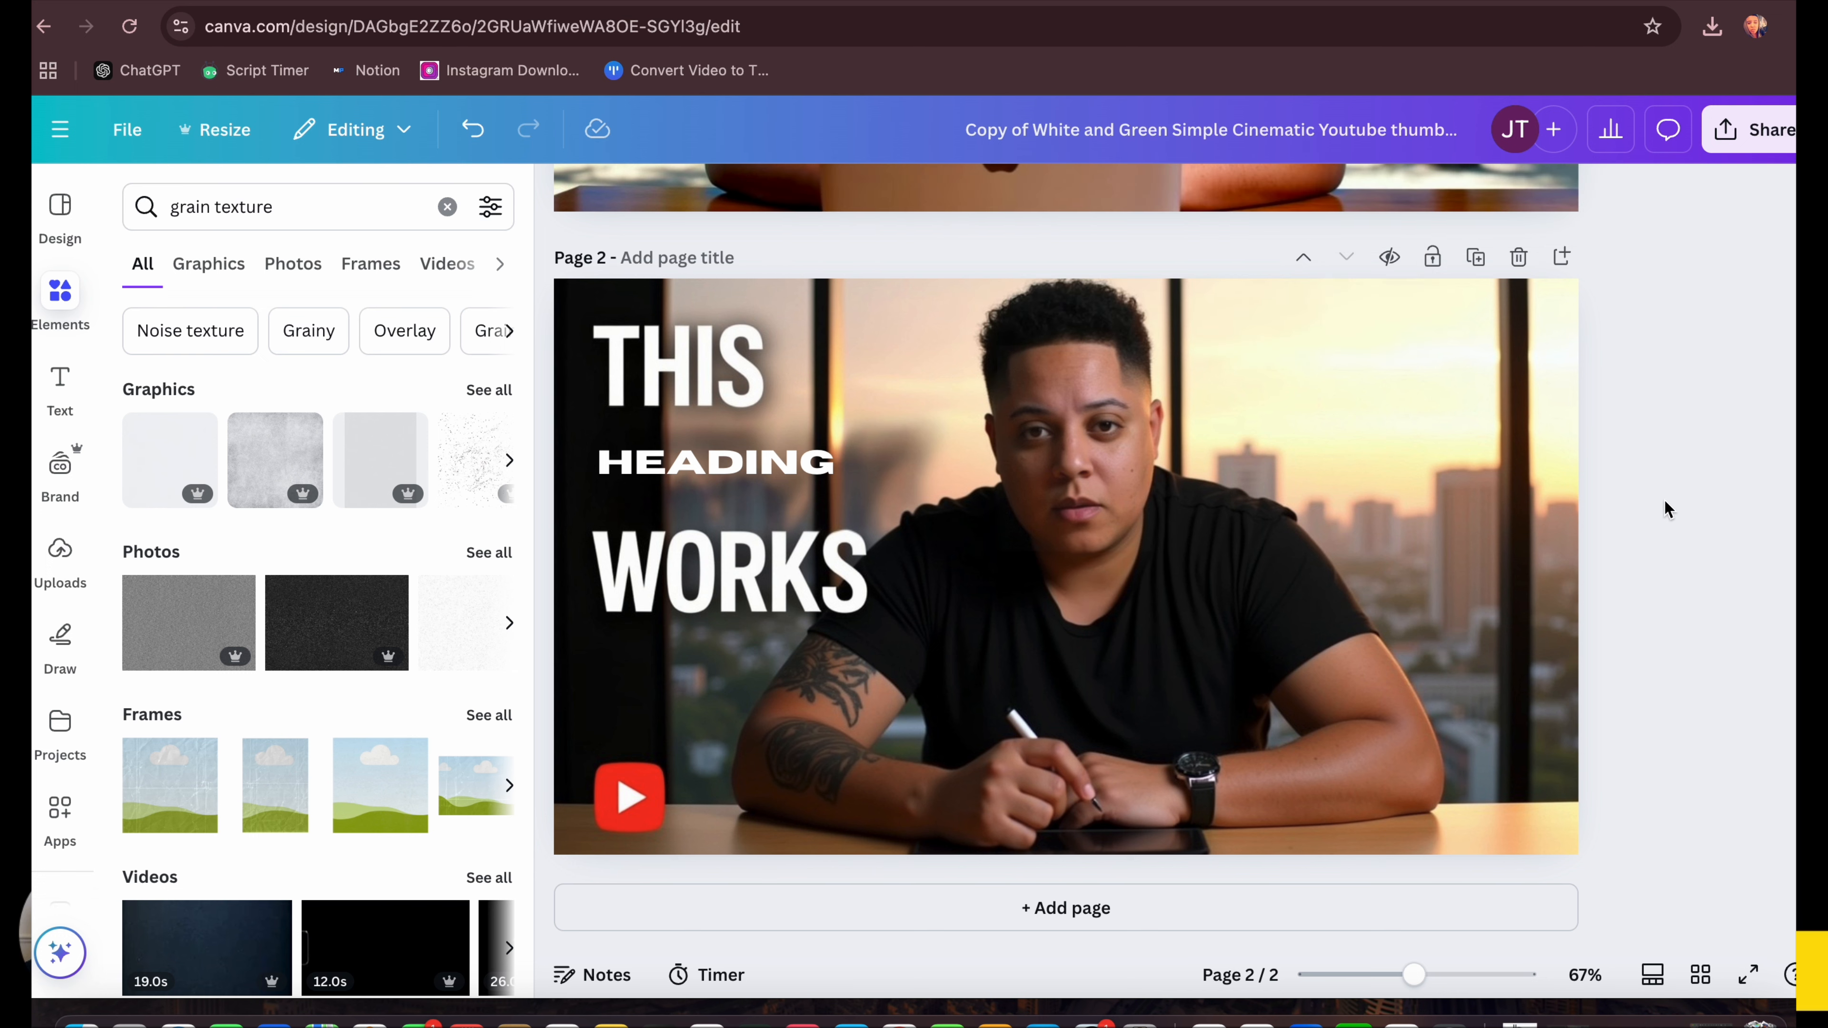
pyautogui.scroll(5, 1292, 563)
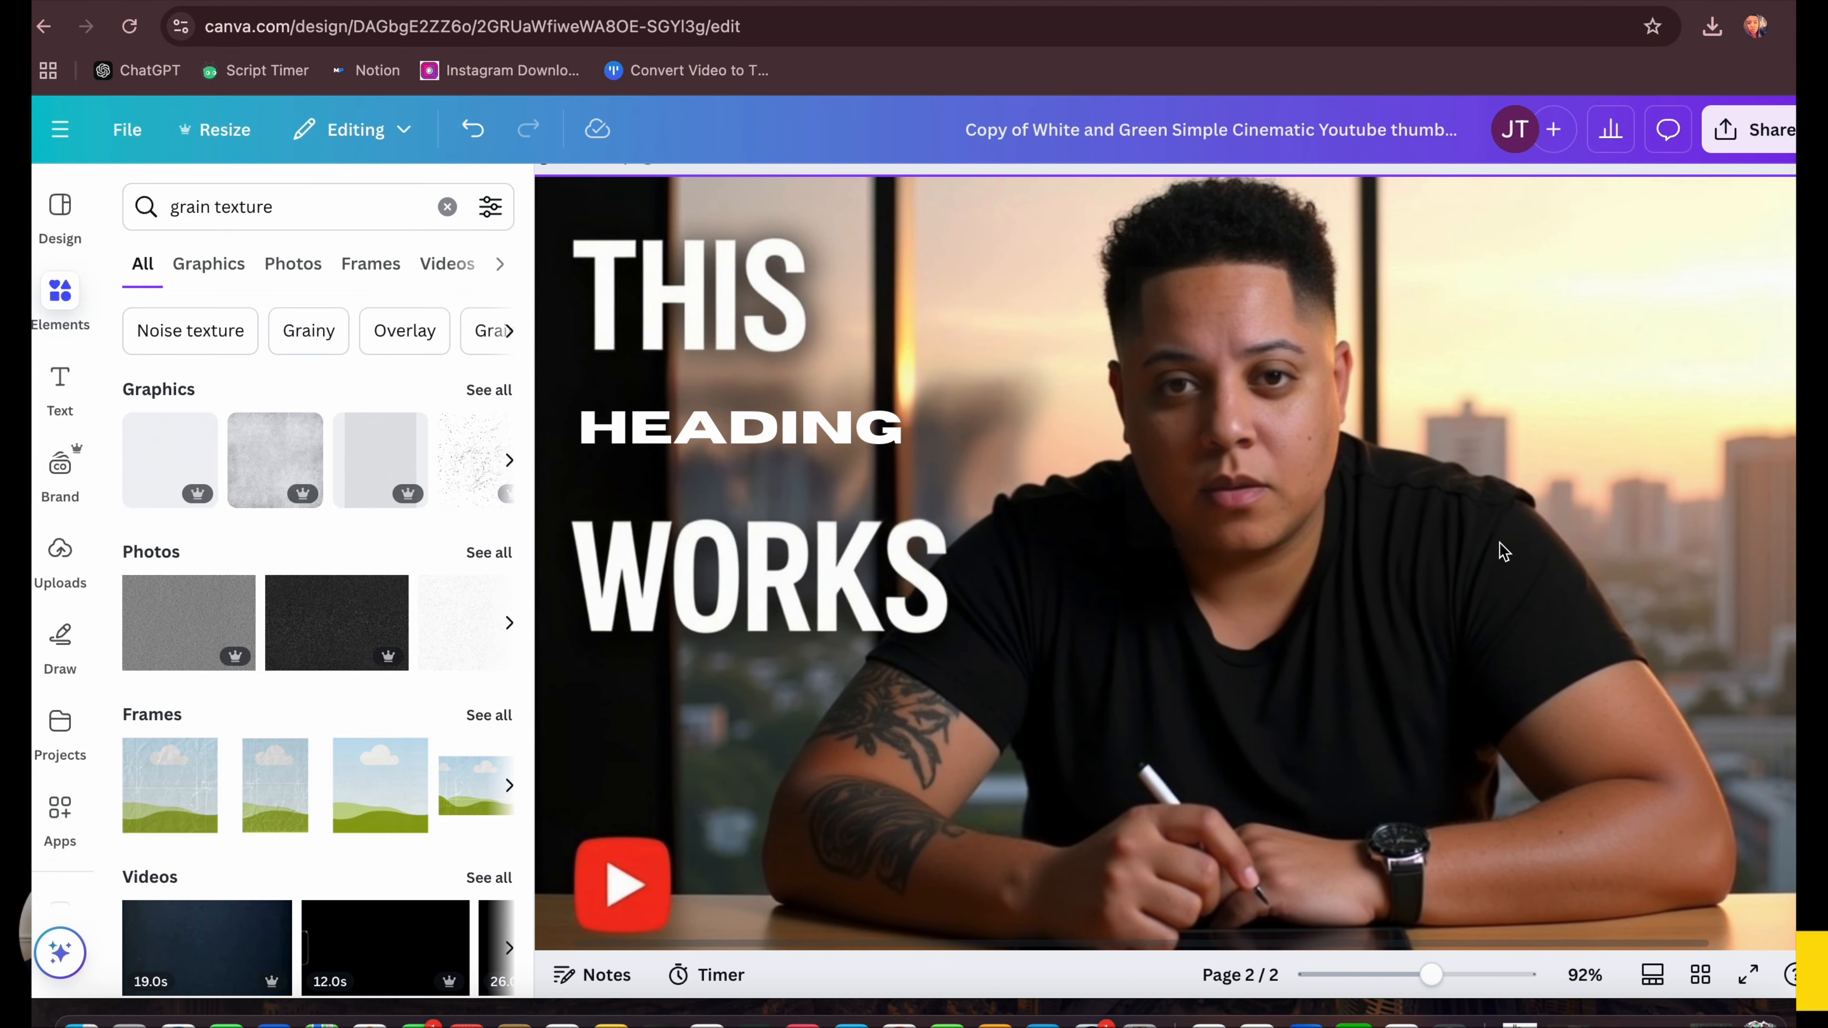
pyautogui.scroll(-5, 1501, 543)
pyautogui.scroll(1, 1647, 519)
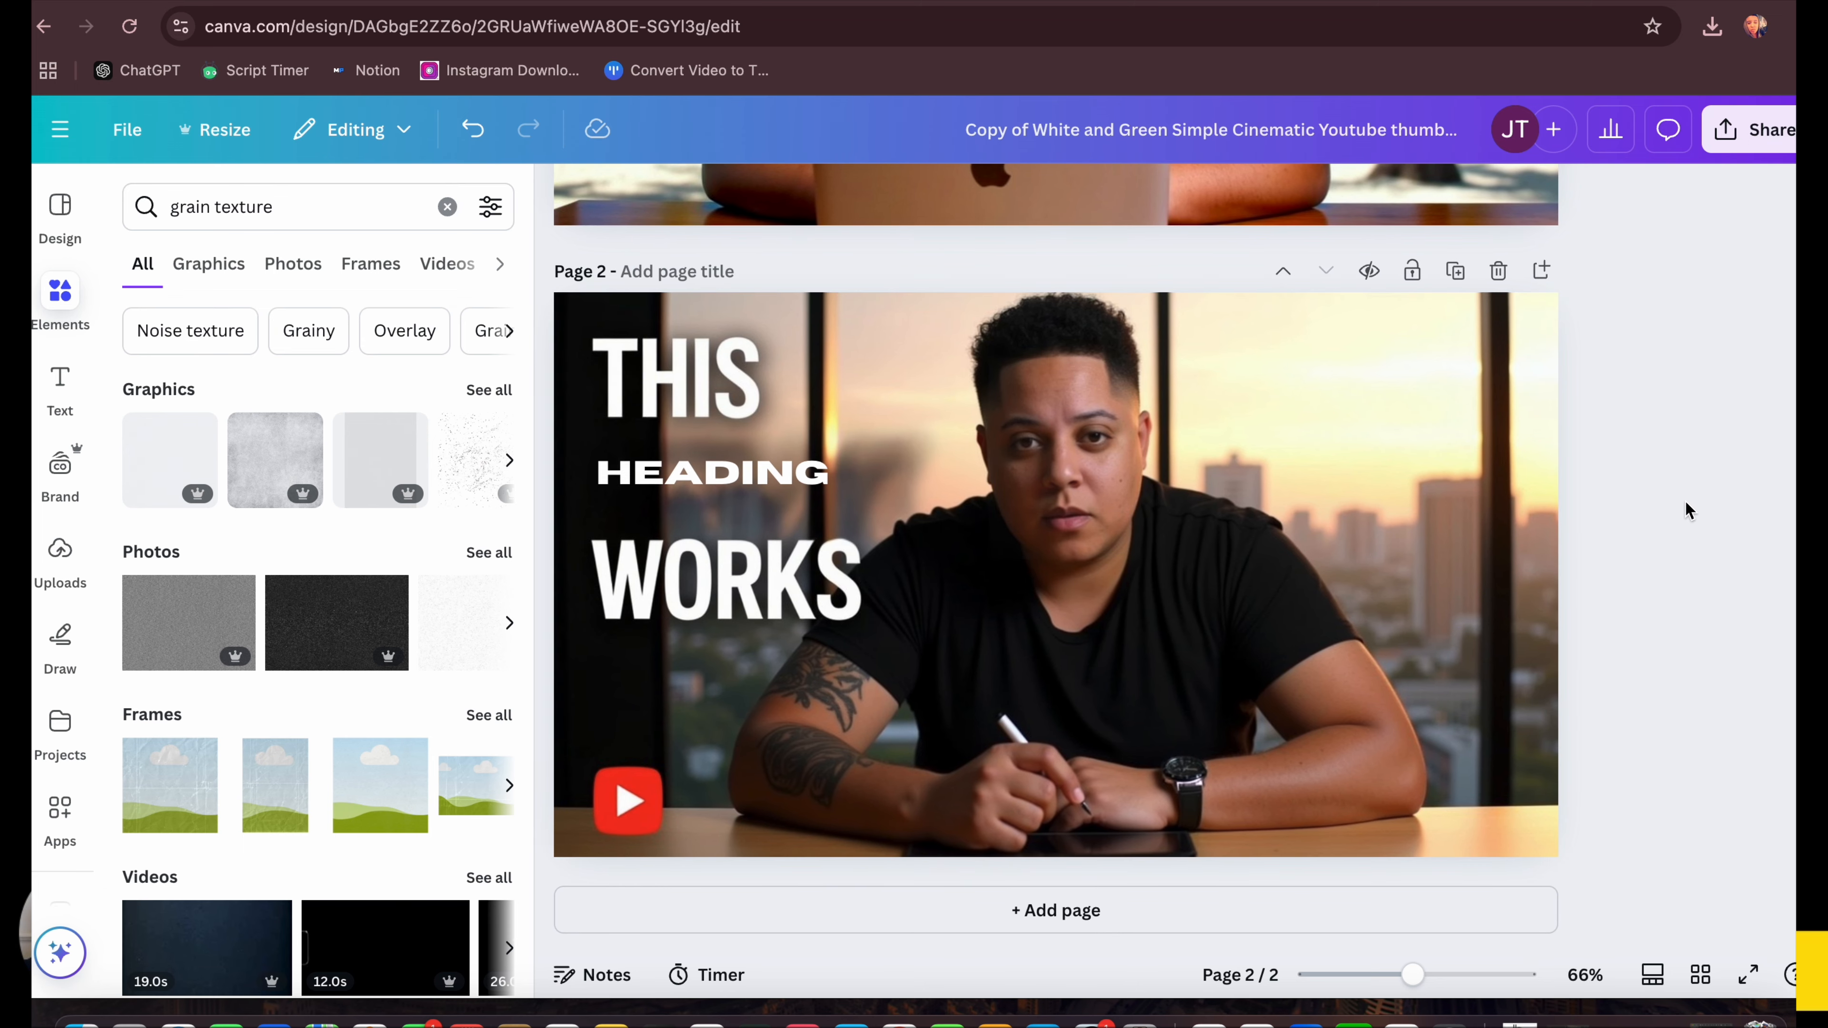
pyautogui.click(1396, 426)
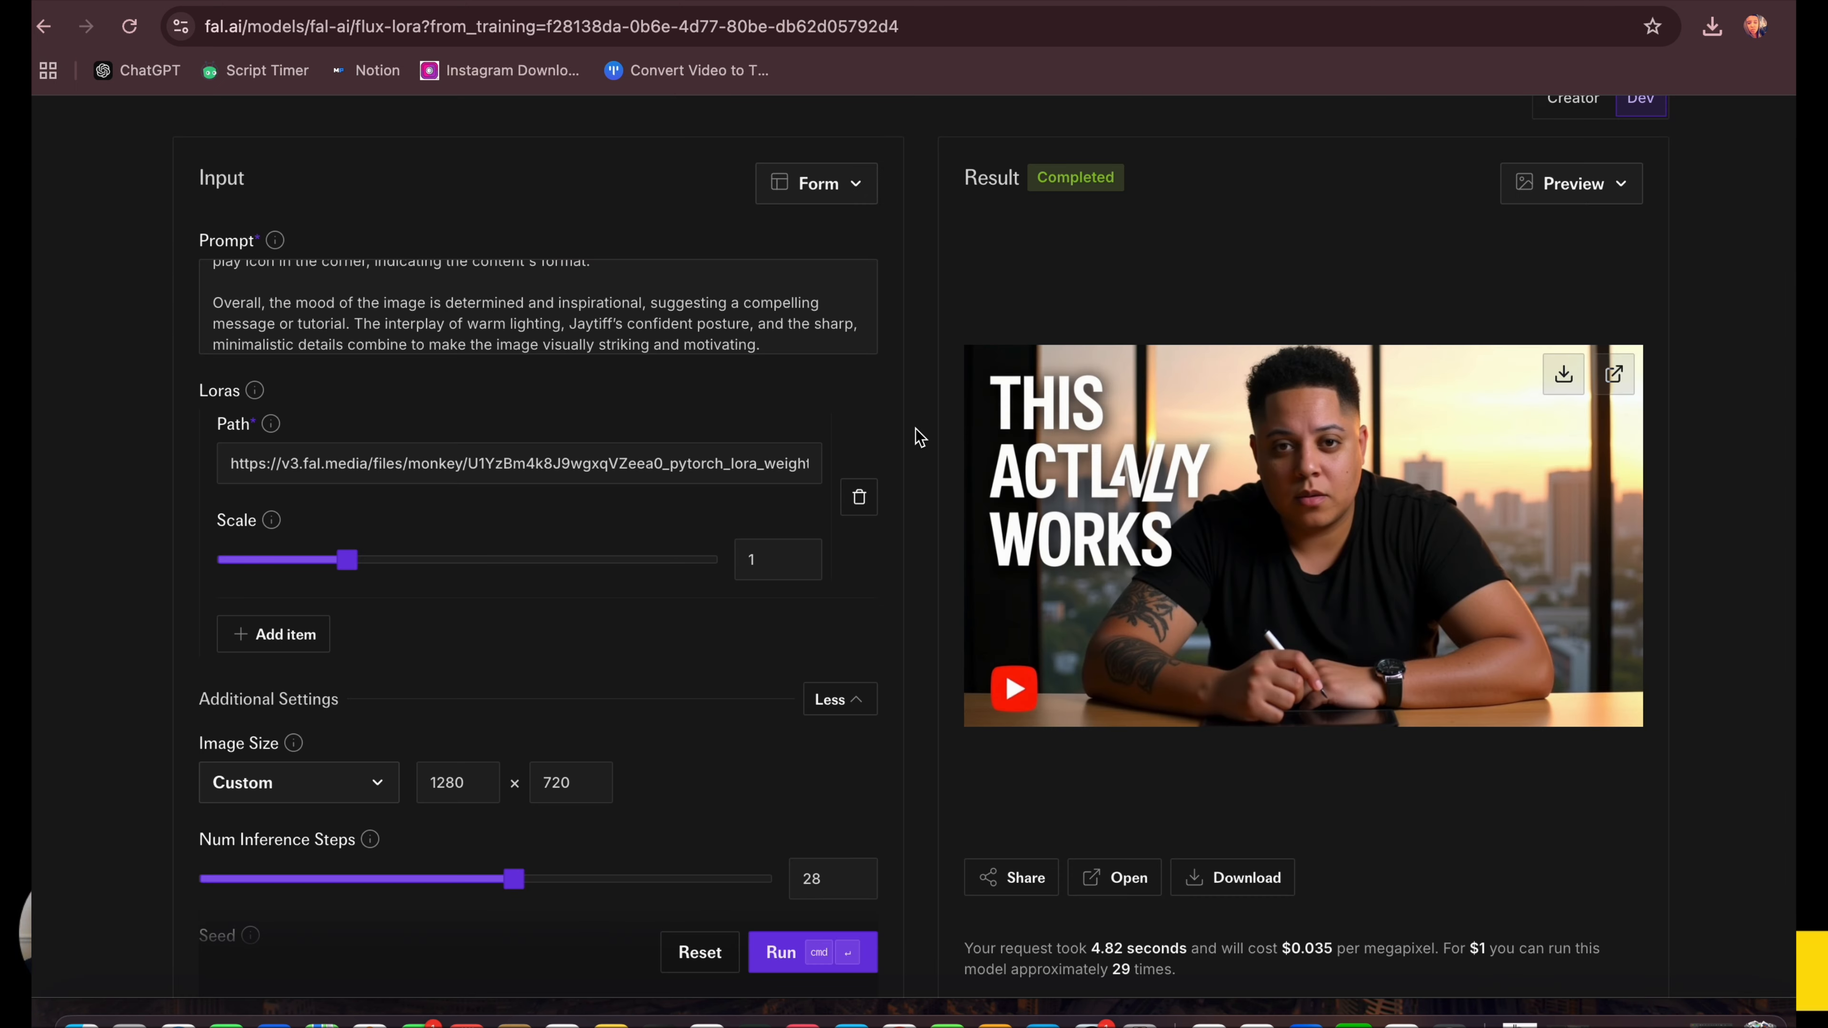
# Step: On the fal.ai flux-lora page, randomize the seed and generate the thumbnail again from the same prompt
pyautogui.scroll(-3, 914, 433)
pyautogui.scroll(1, 919, 436)
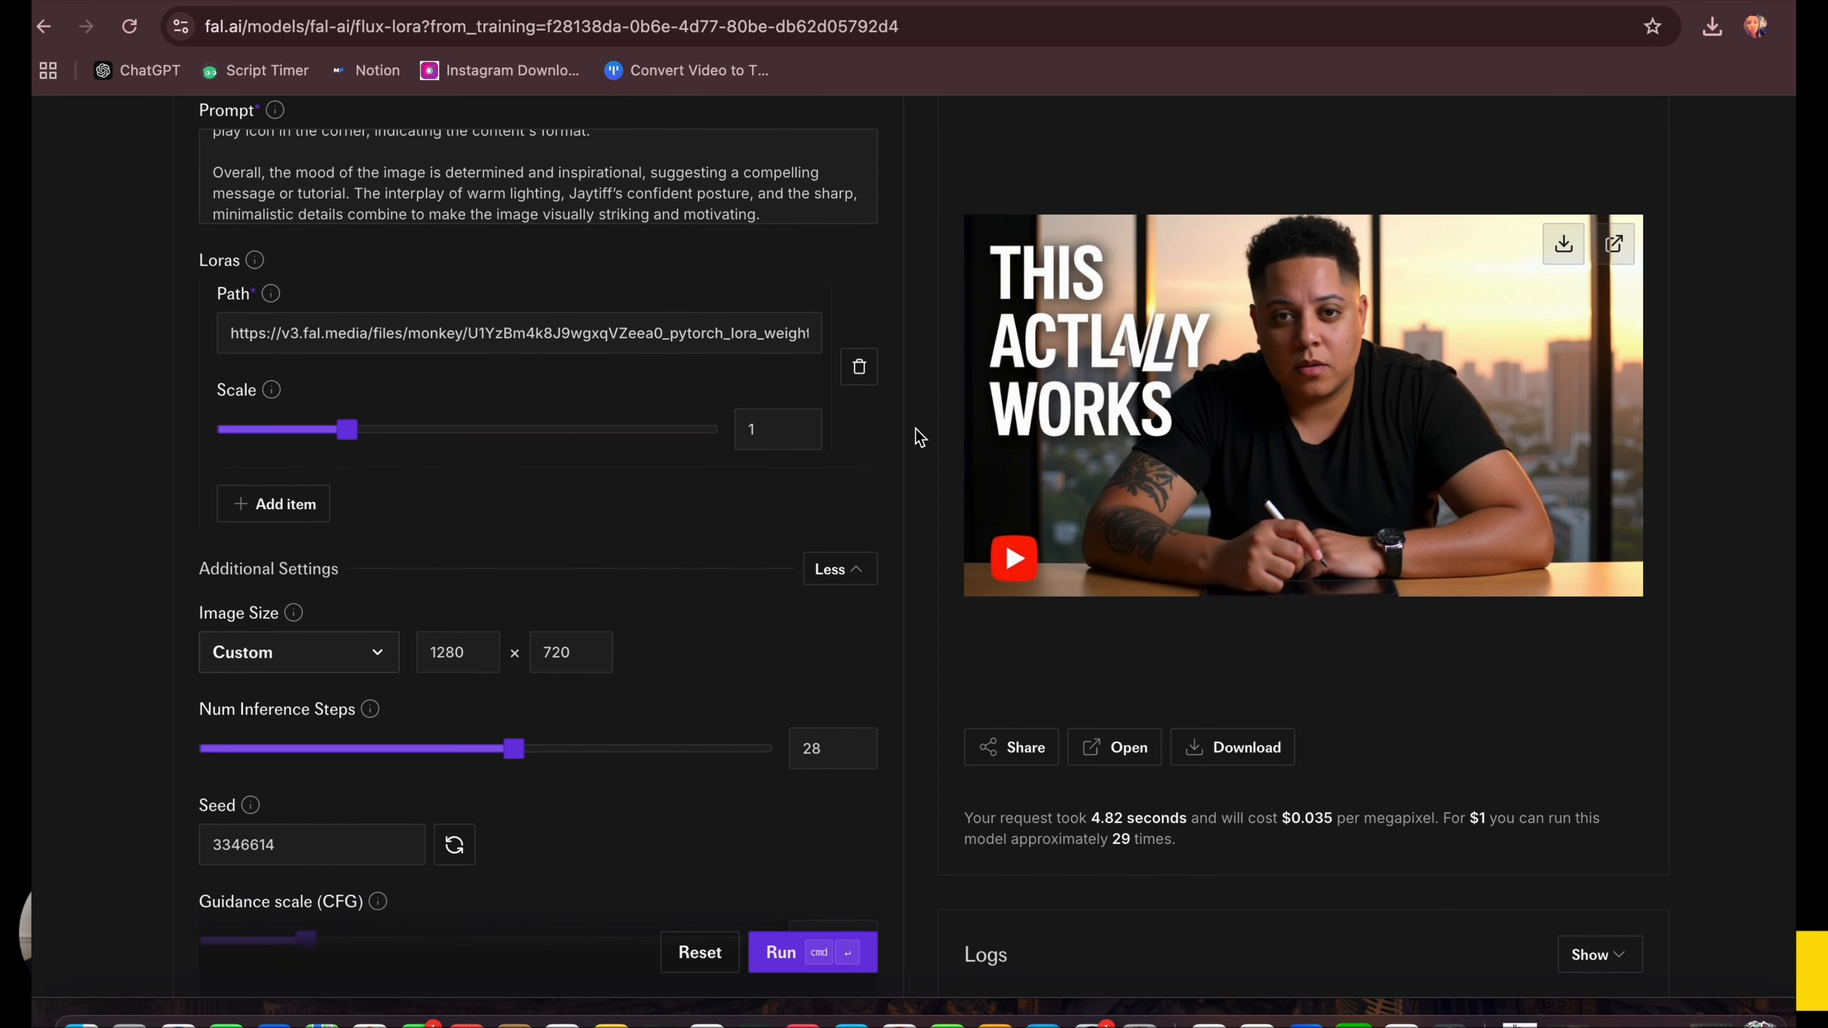
pyautogui.scroll(-2, 919, 437)
pyautogui.scroll(1, 919, 436)
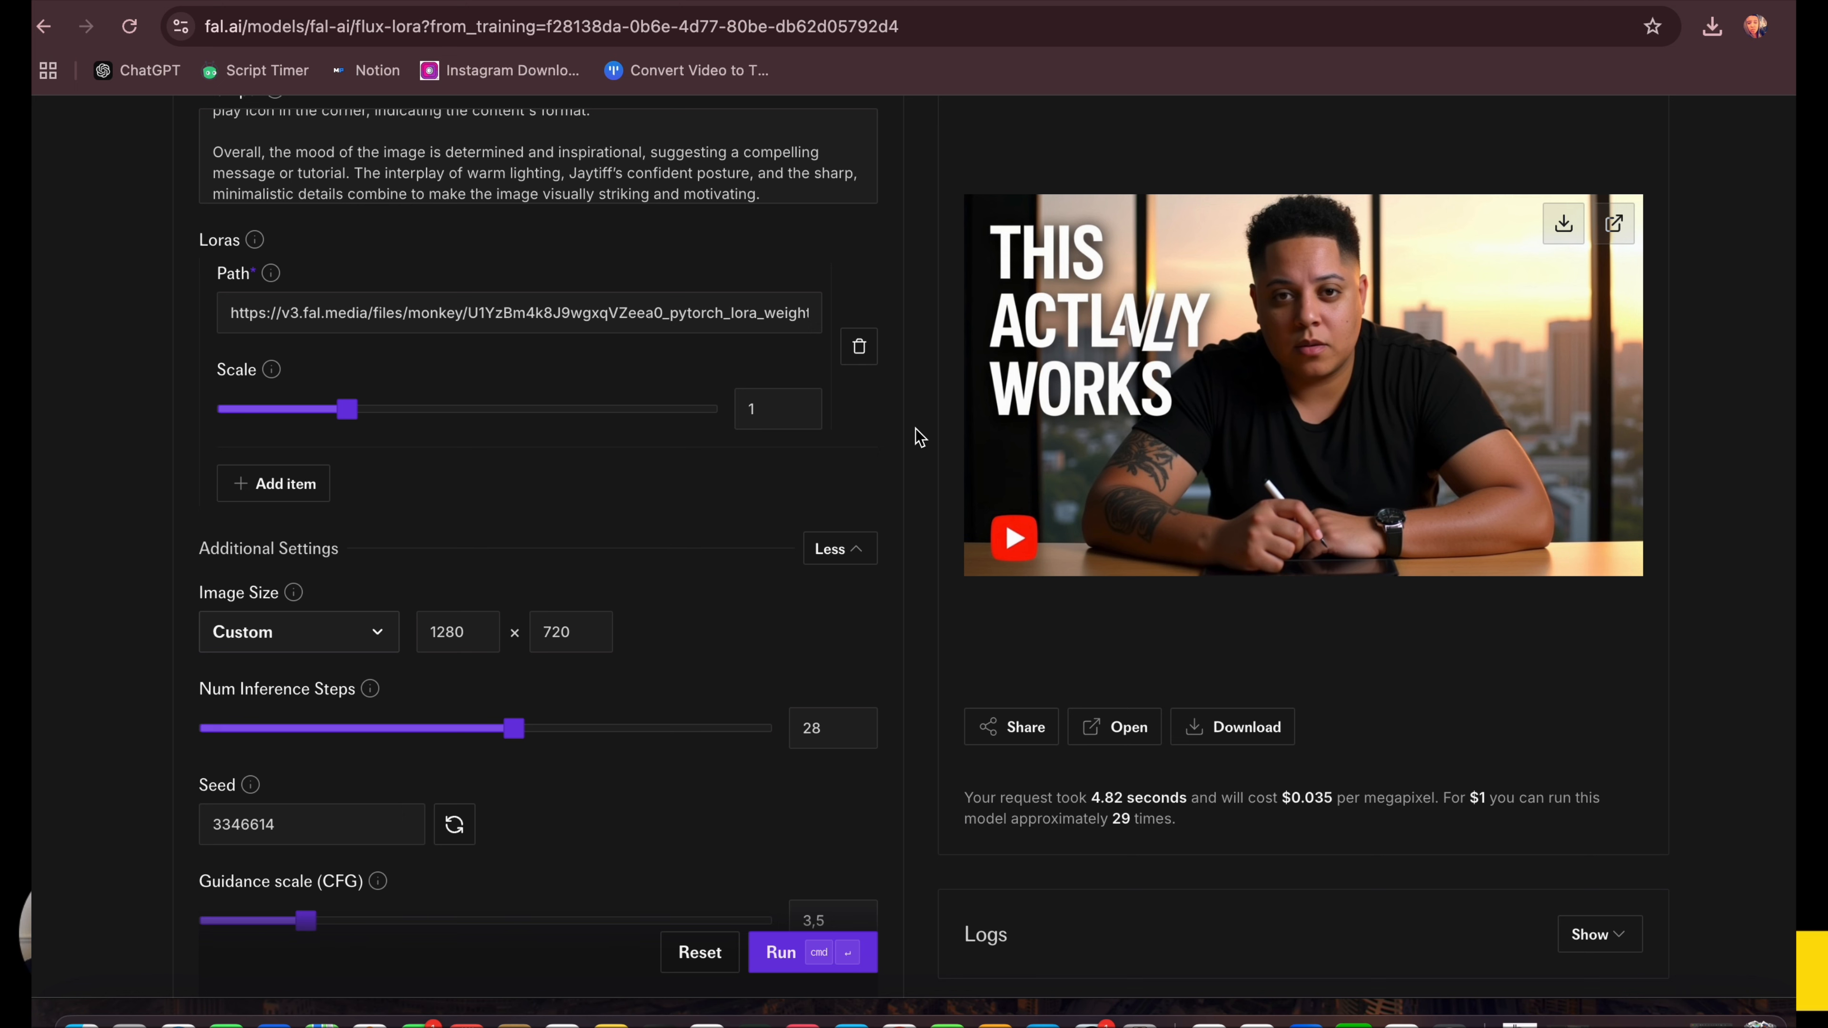
pyautogui.scroll(-3, 919, 437)
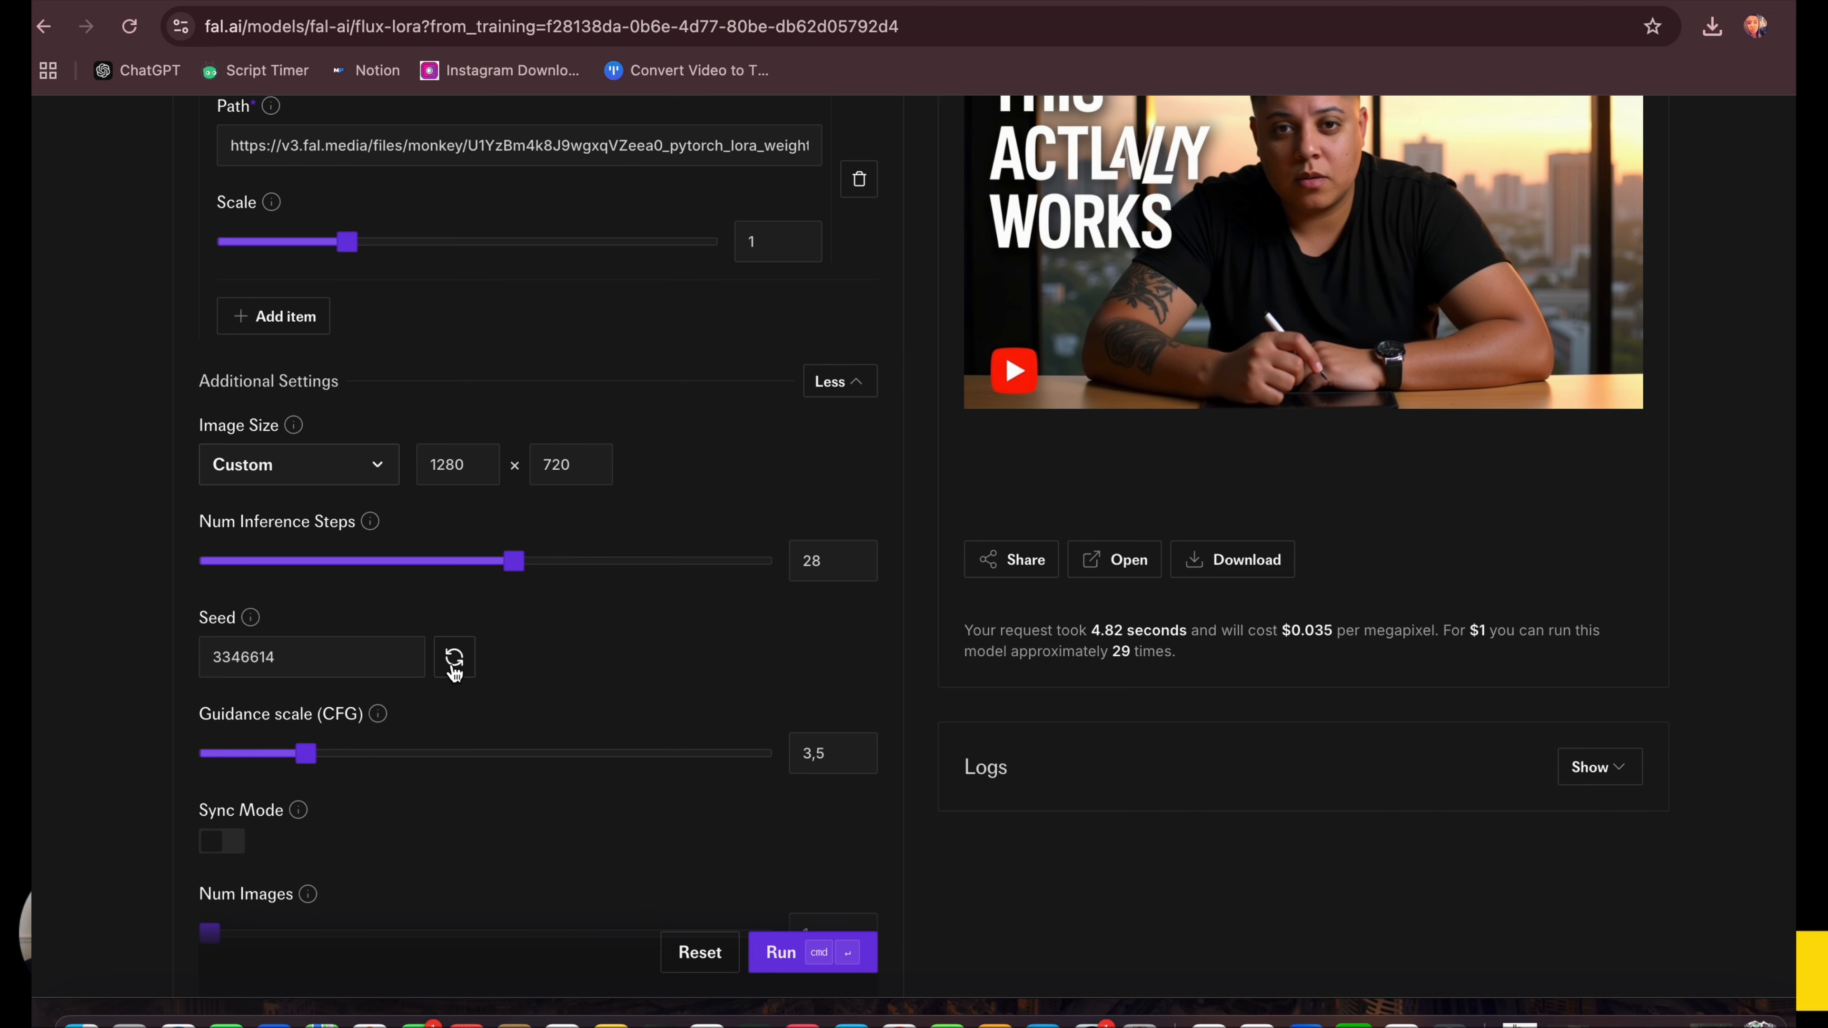
pyautogui.click(454, 659)
pyautogui.scroll(-3, 537, 661)
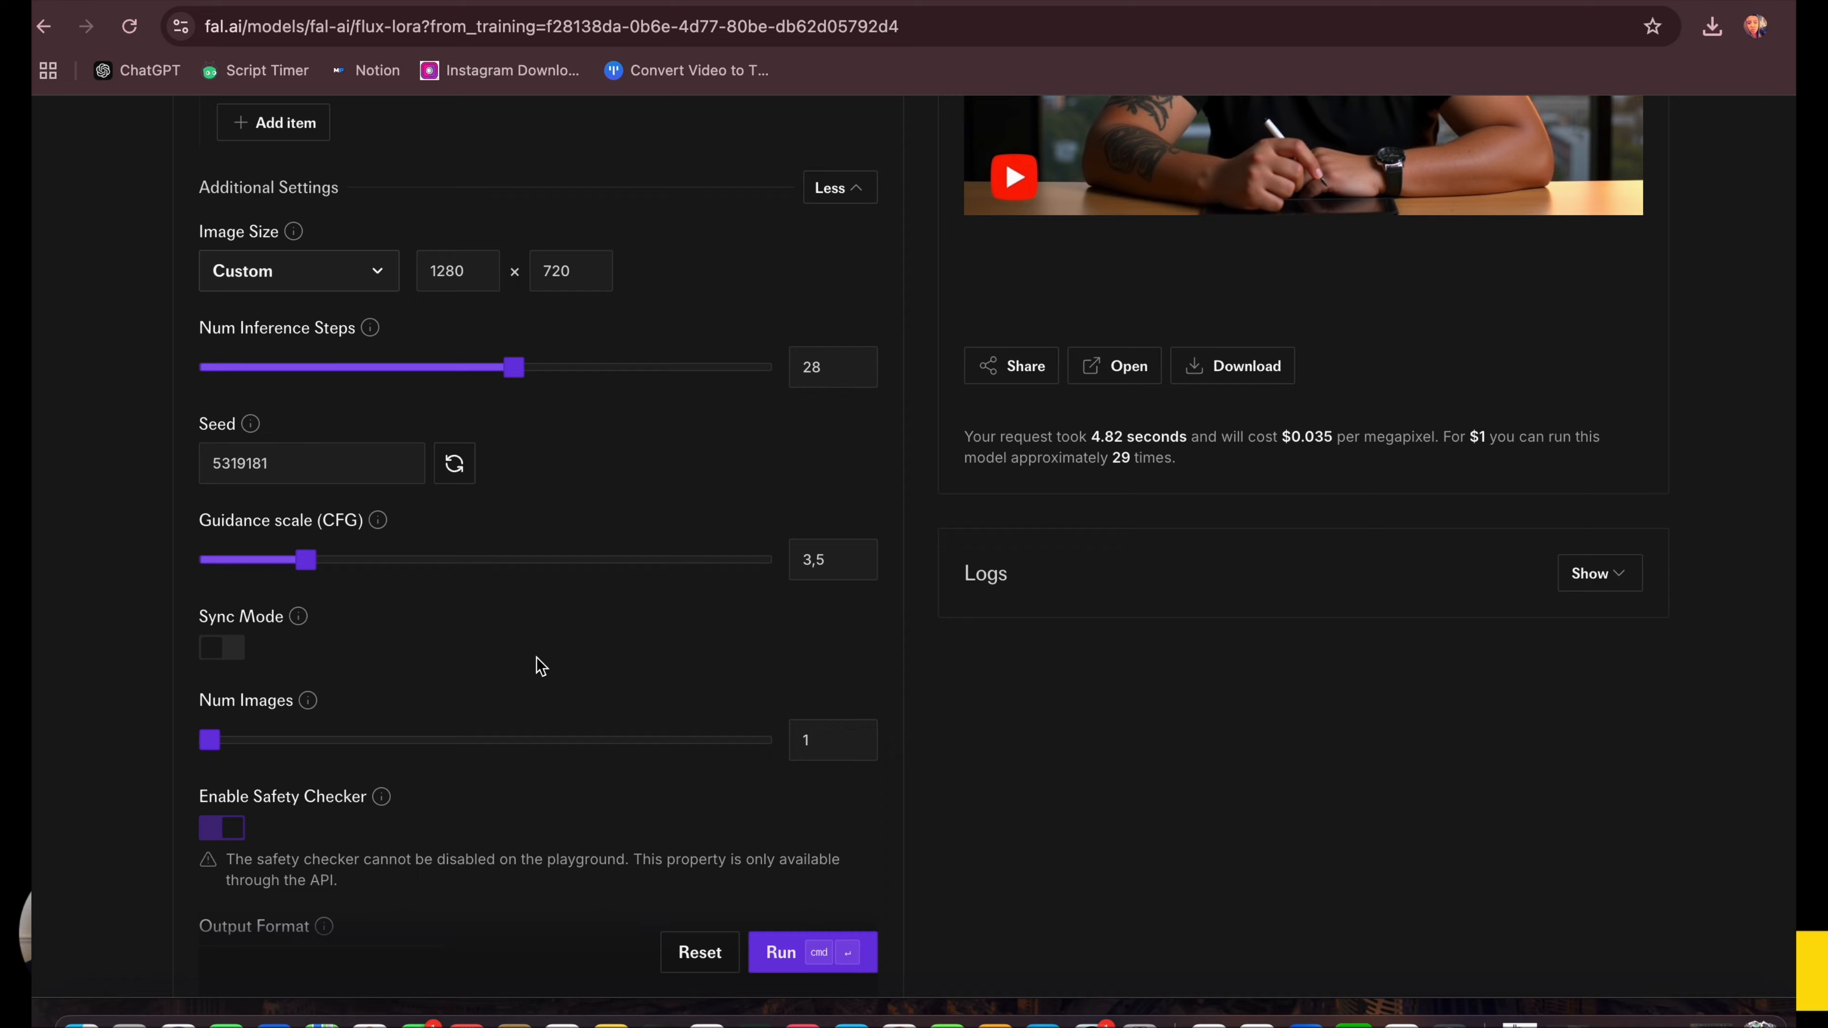
pyautogui.scroll(3, 541, 667)
pyautogui.click(818, 950)
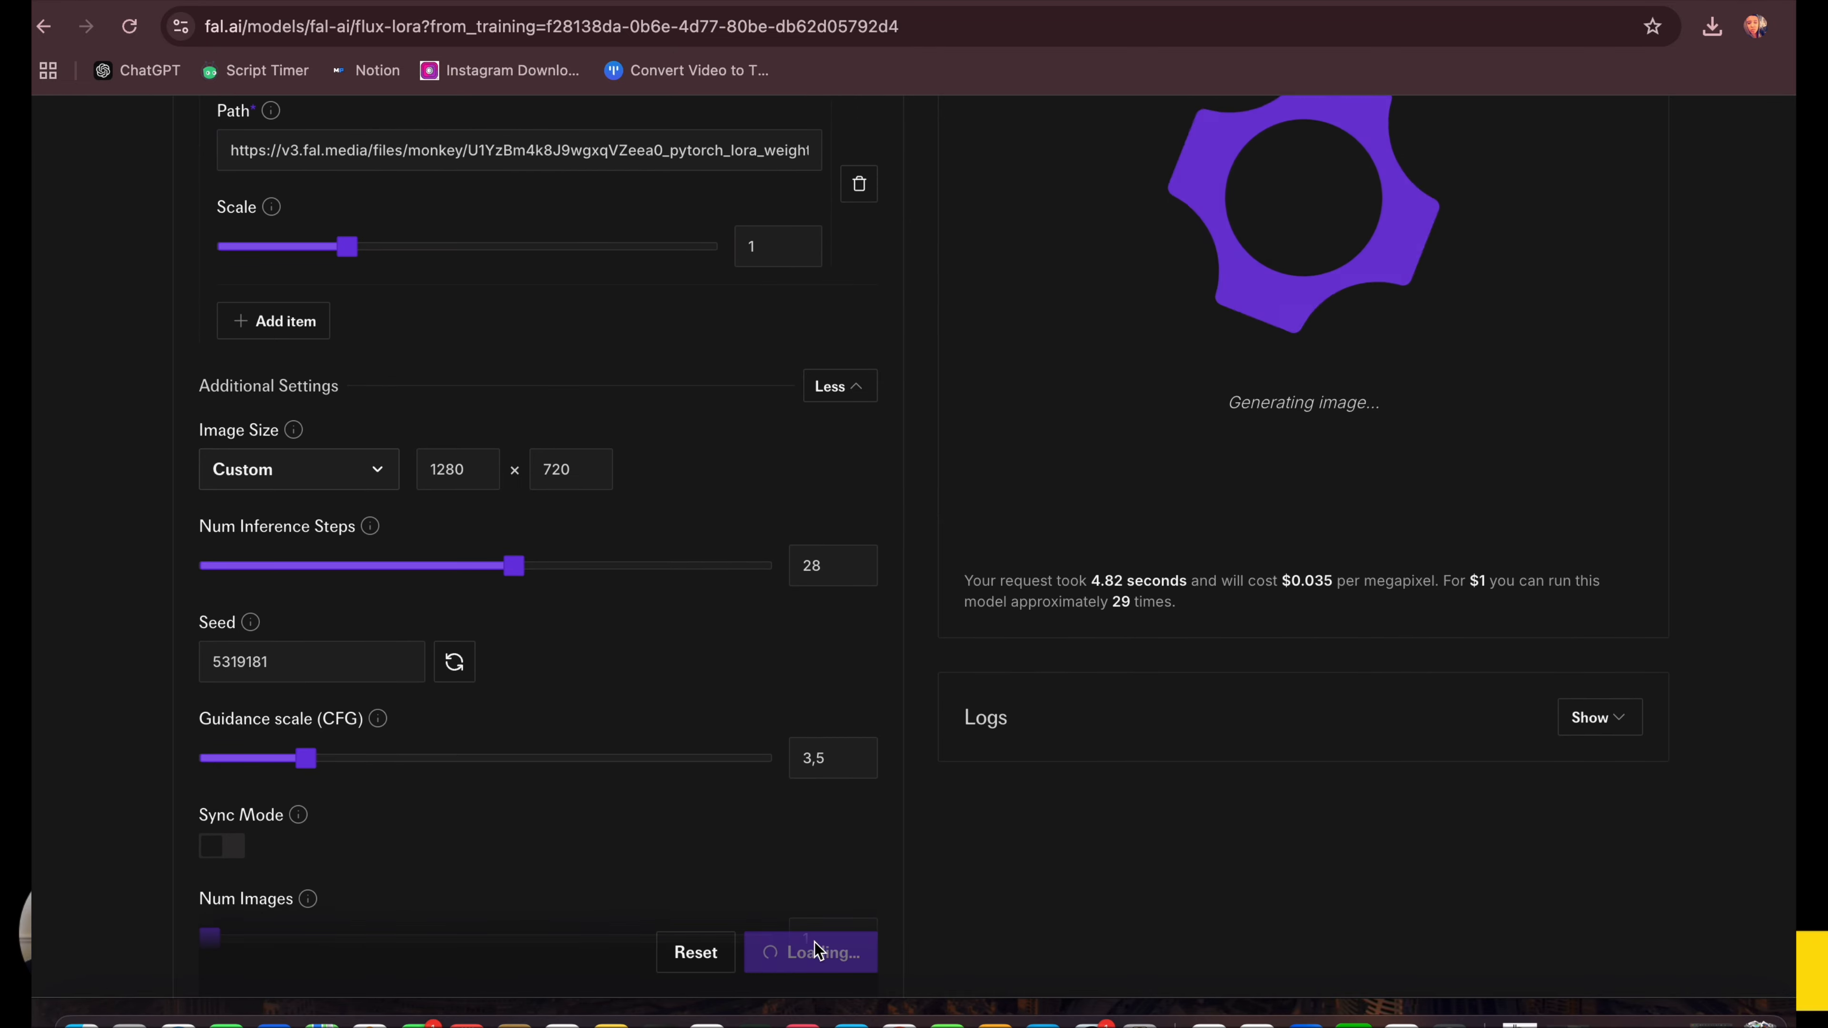
# Step: Examine the cost per megapixel for the request and the text and portrait in the newly generated thumbnail
pyautogui.scroll(4, 1159, 781)
pyautogui.scroll(-2, 1159, 778)
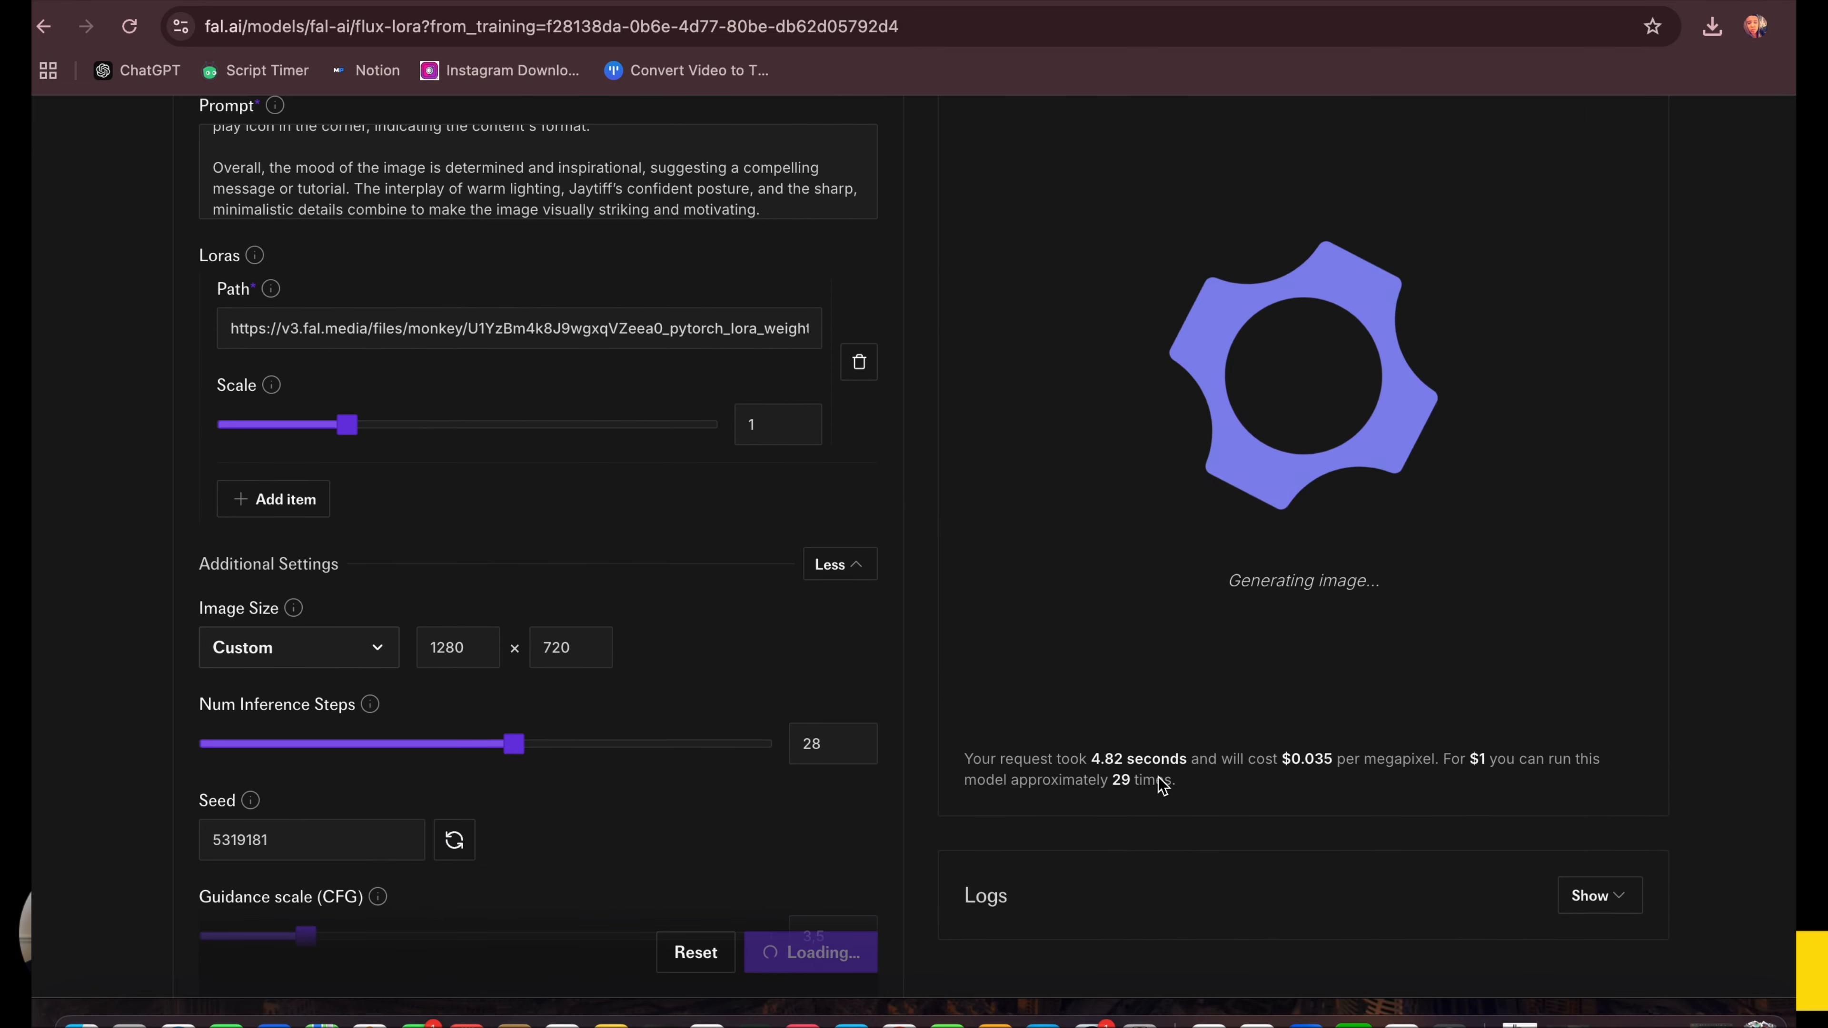
pyautogui.doubleClick(1309, 758)
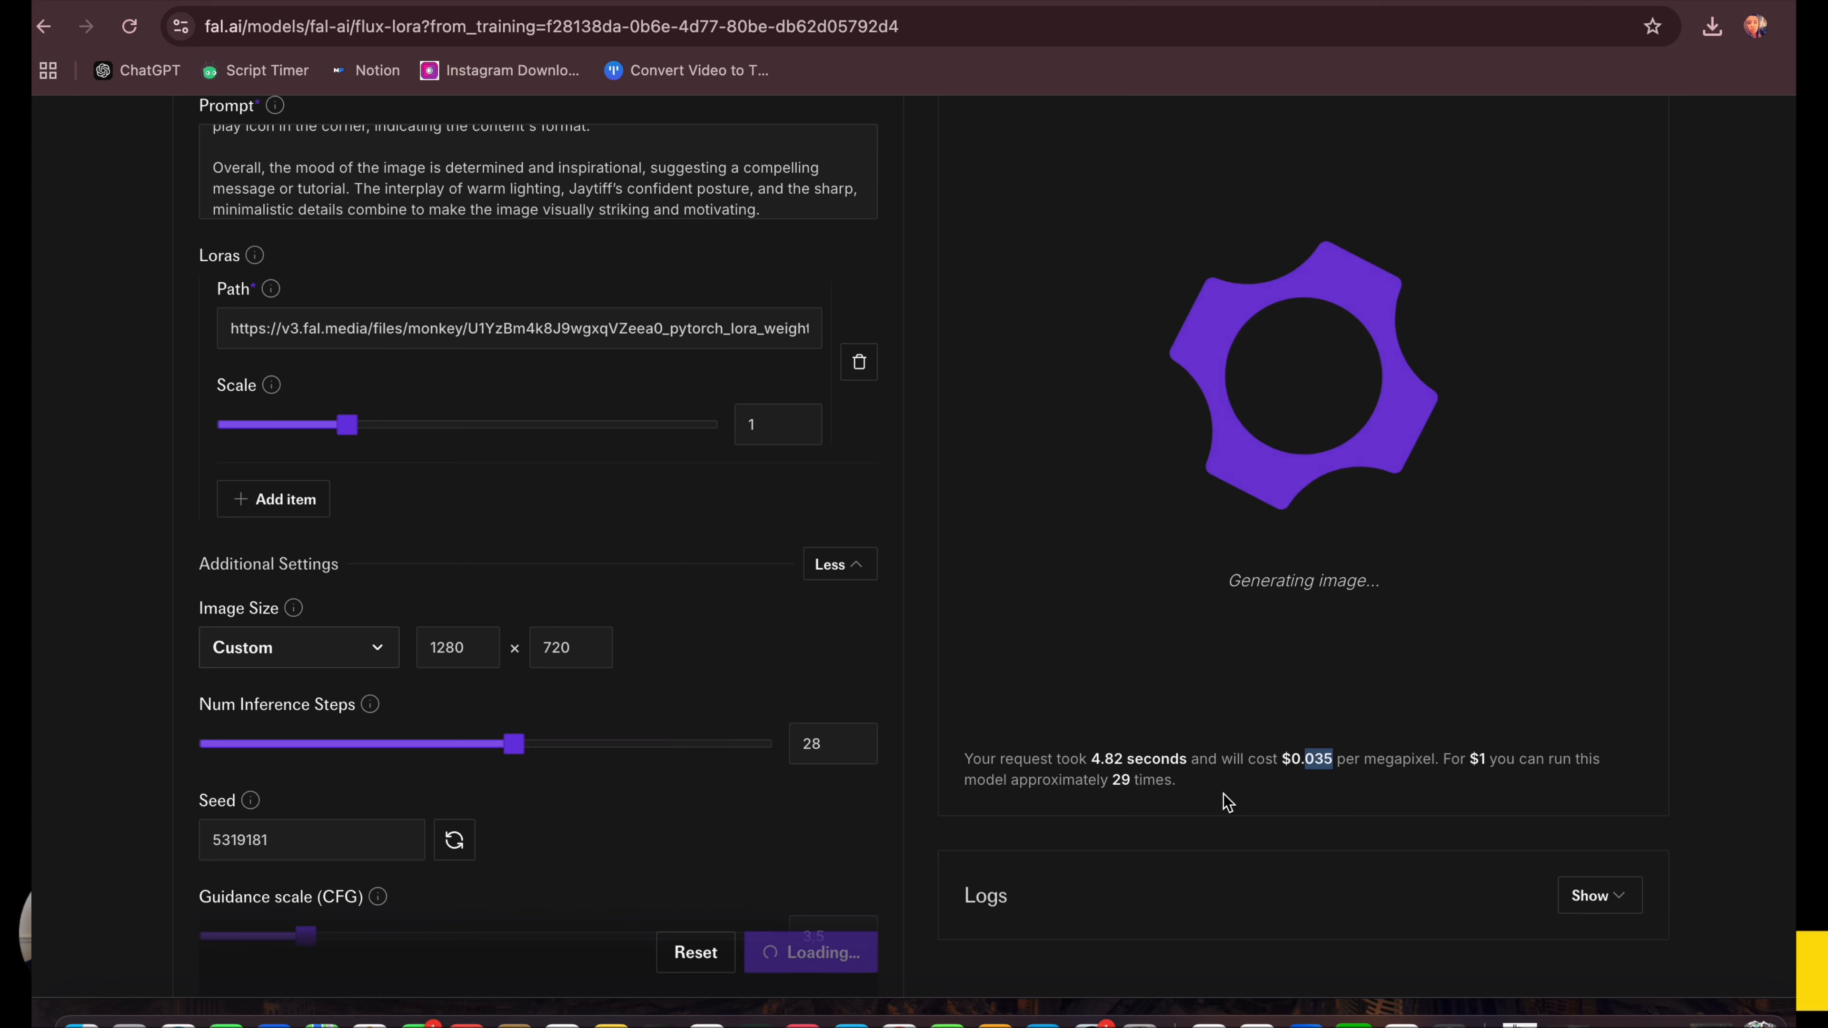
pyautogui.scroll(1, 1310, 795)
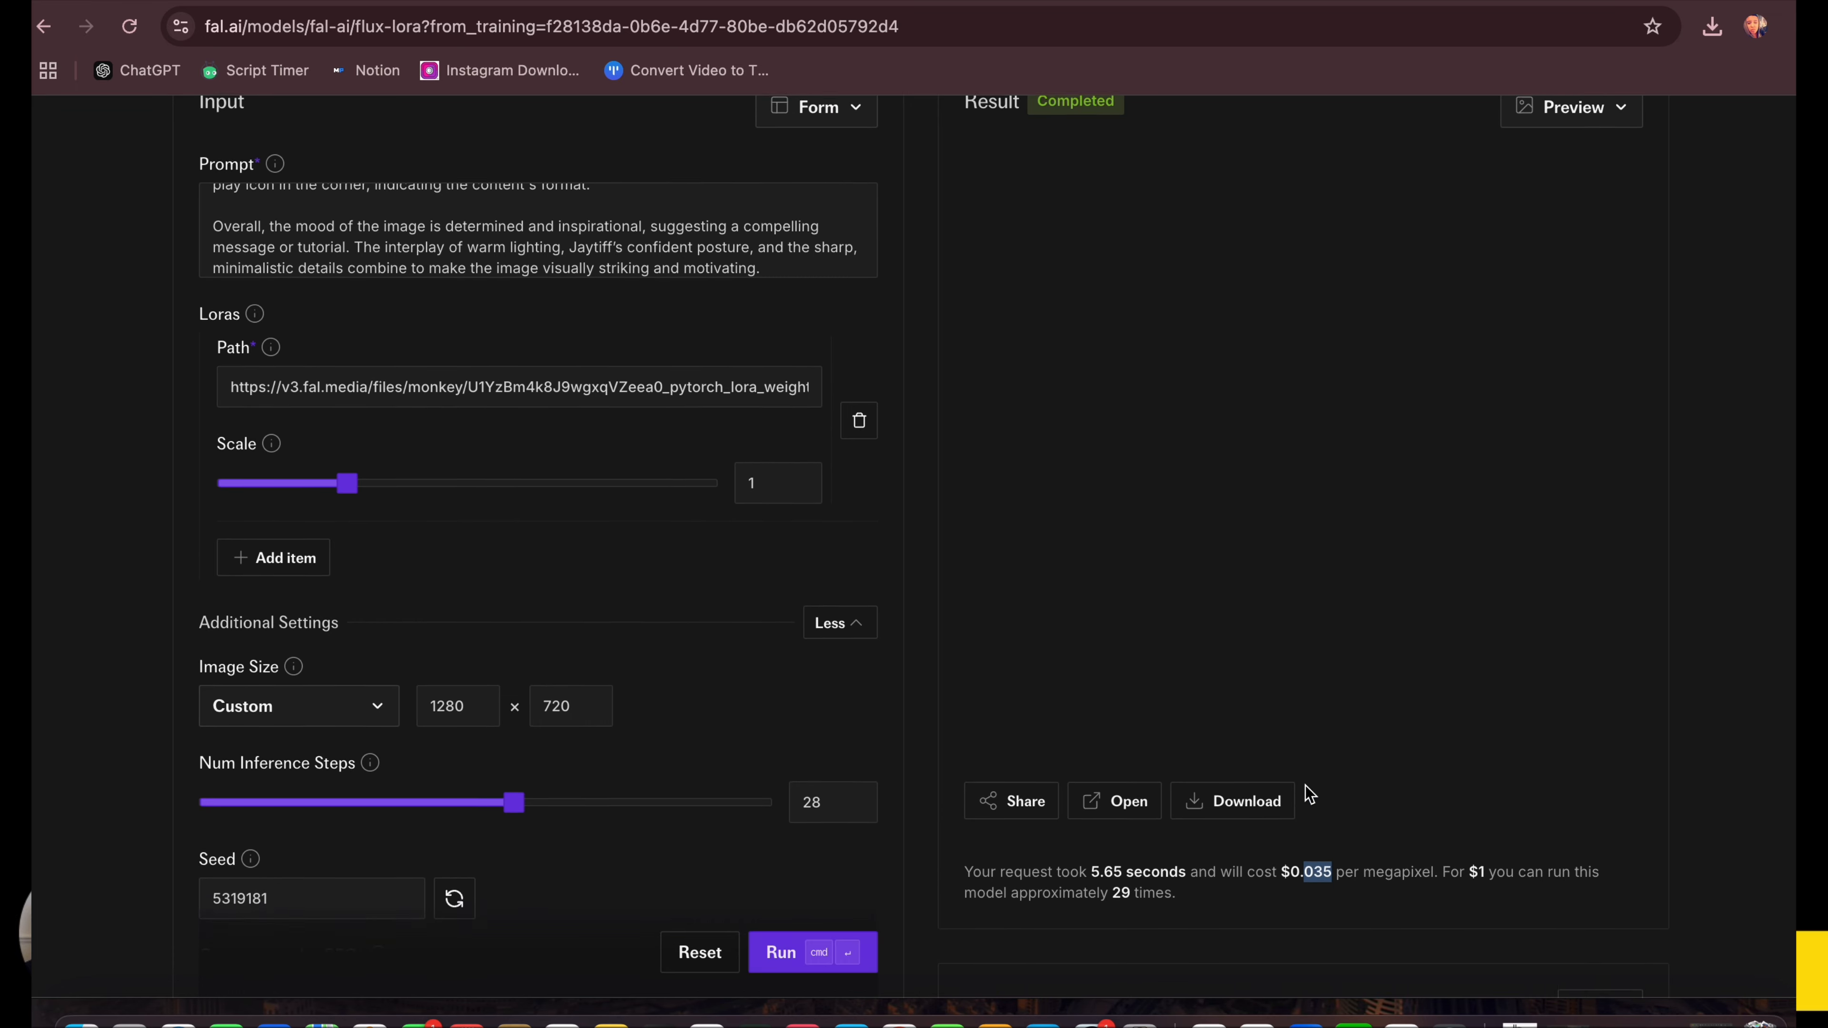
pyautogui.scroll(-2, 1307, 788)
pyautogui.scroll(1, 1307, 793)
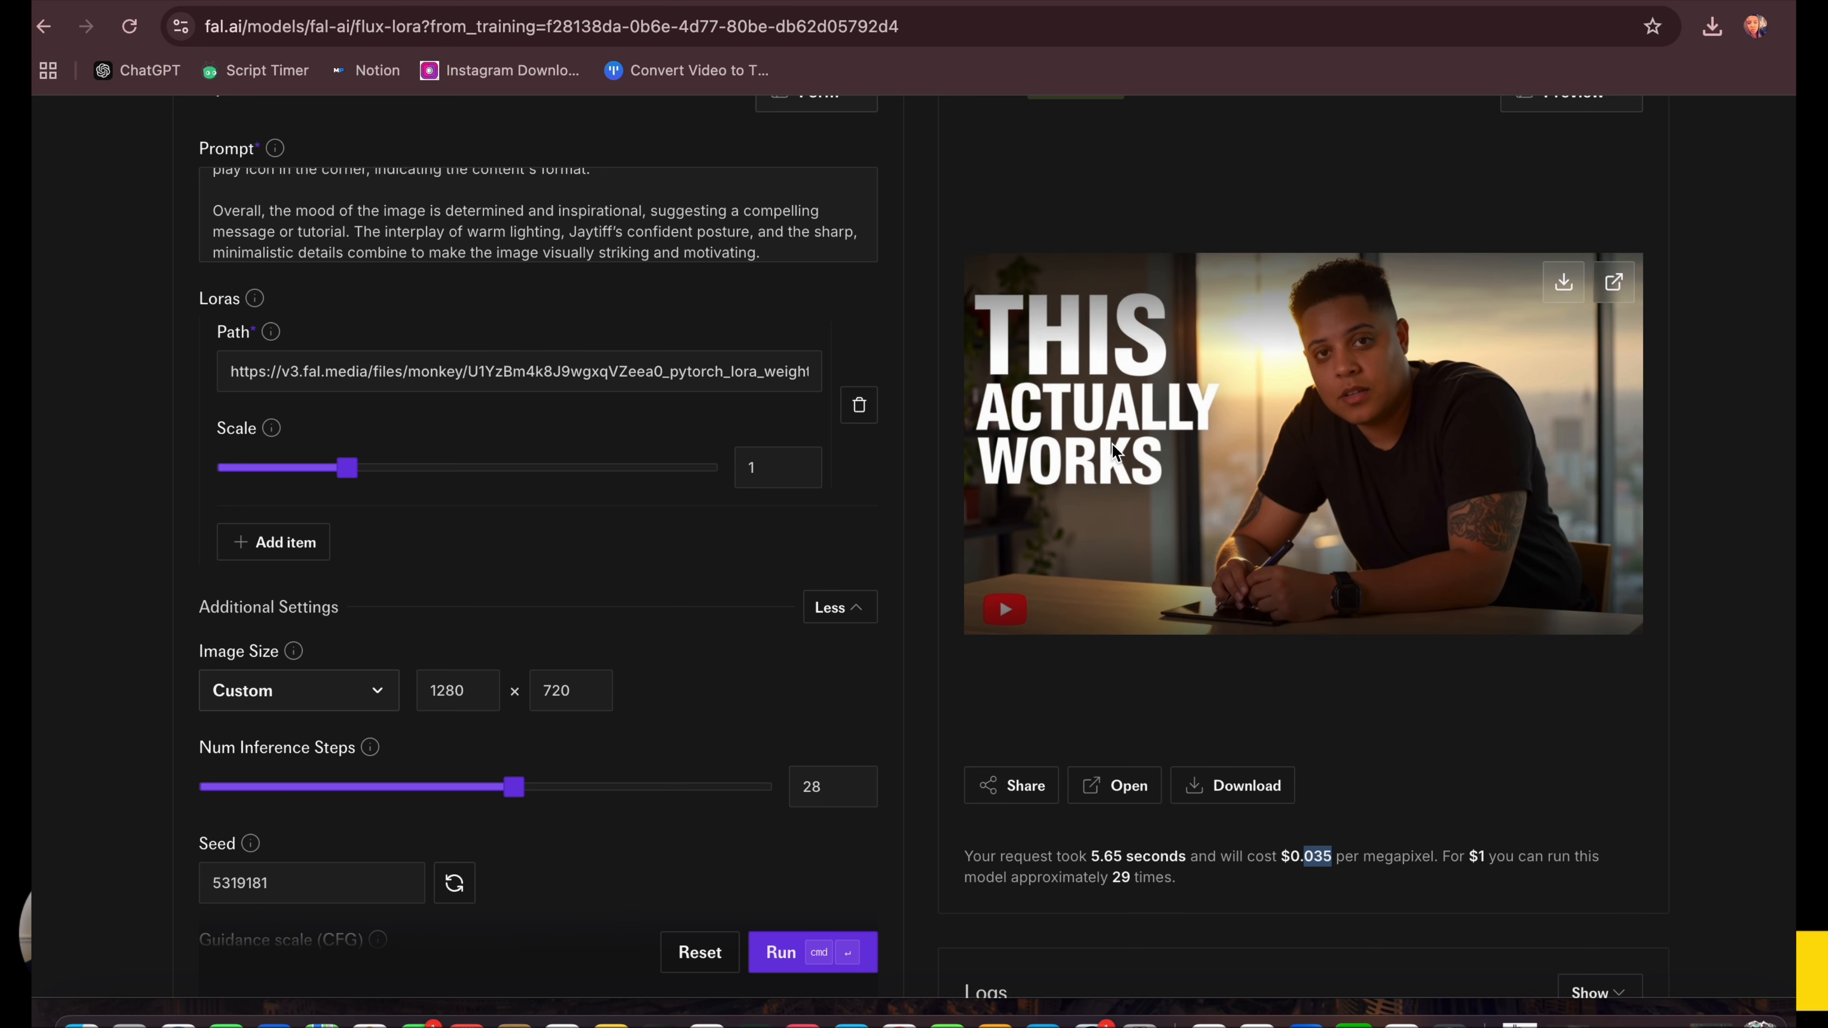
pyautogui.scroll(1, 1686, 690)
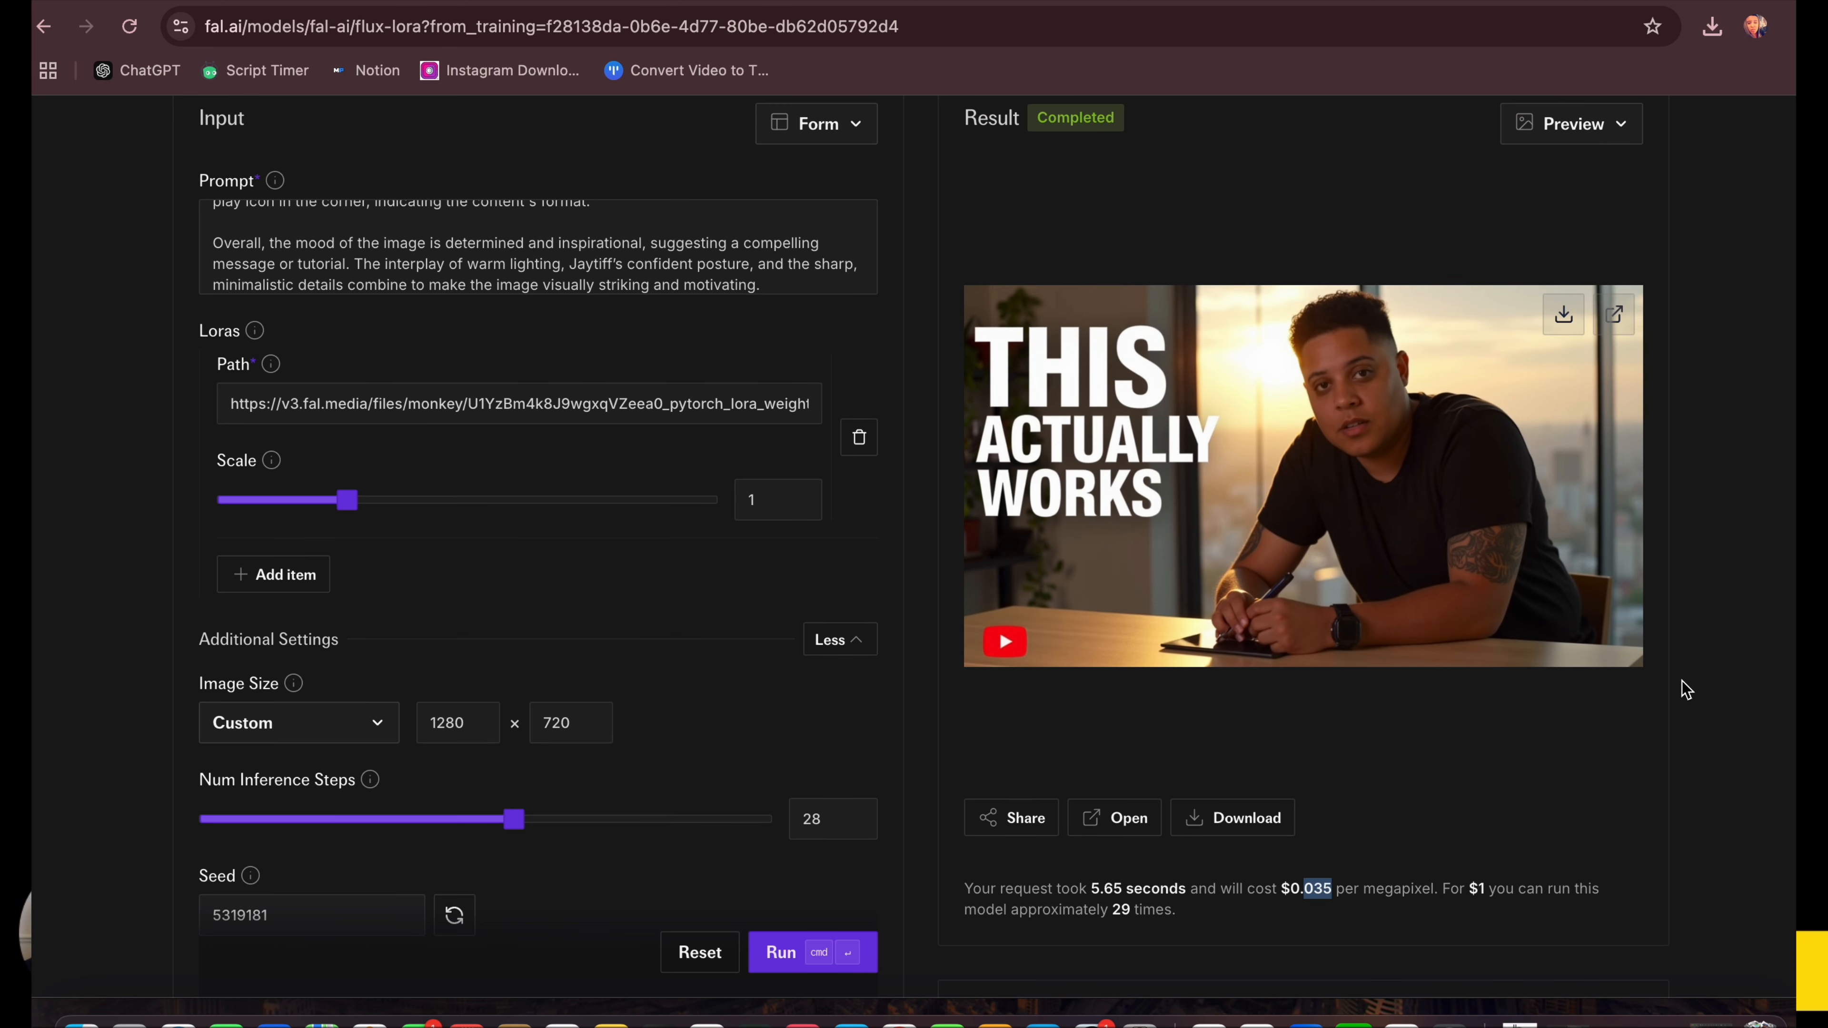
pyautogui.scroll(-1, 1683, 682)
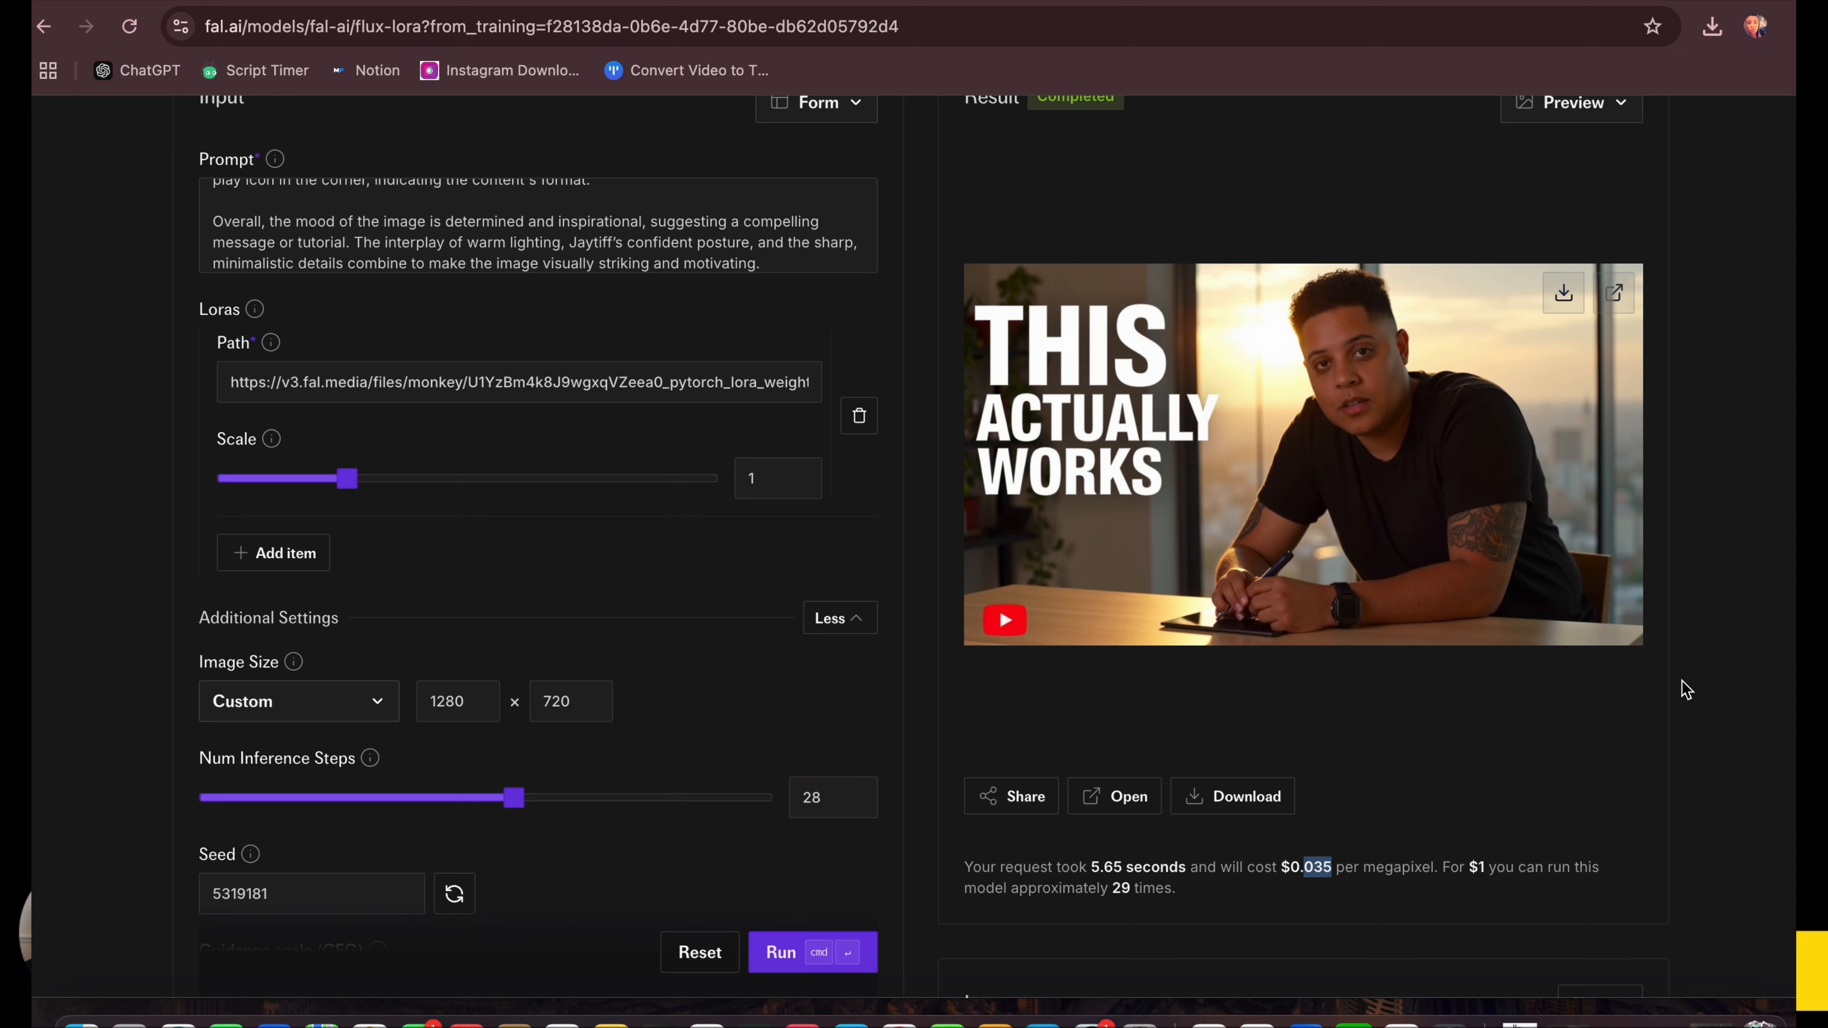